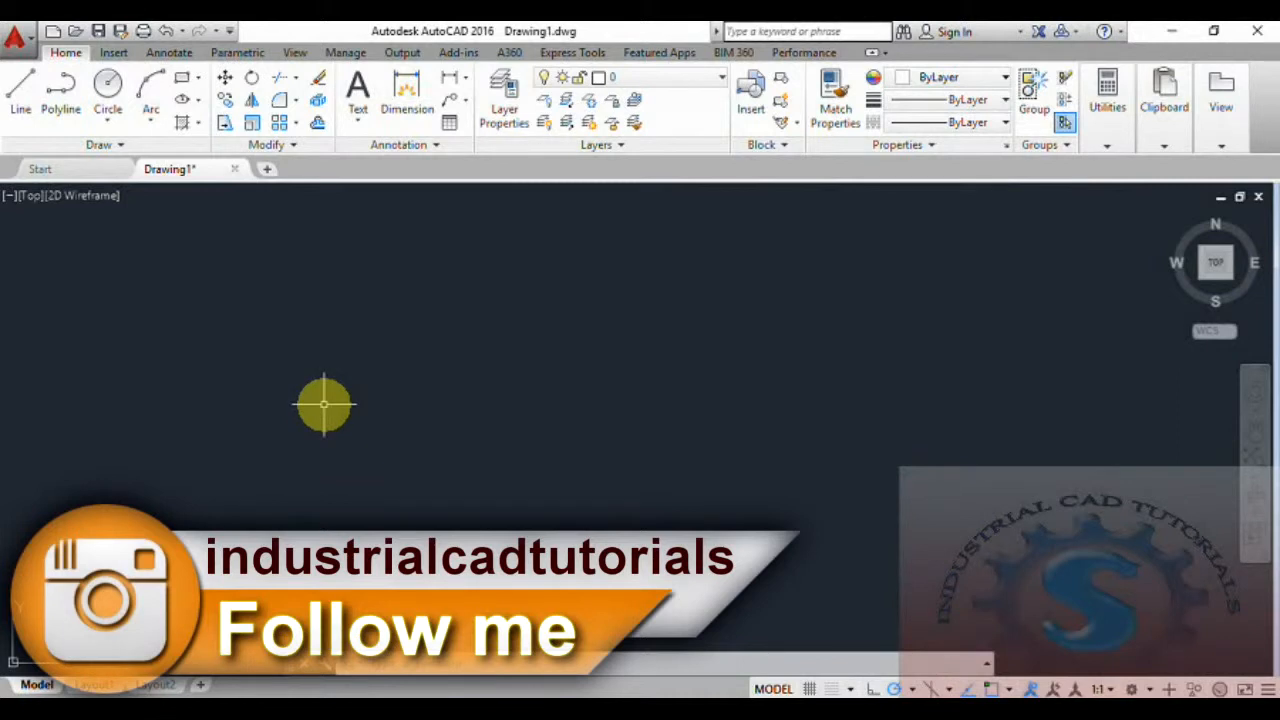
Draw a wide rectangle as the title block outline and split it with a horizontal line across its middle.
type("rec")
key("Return")
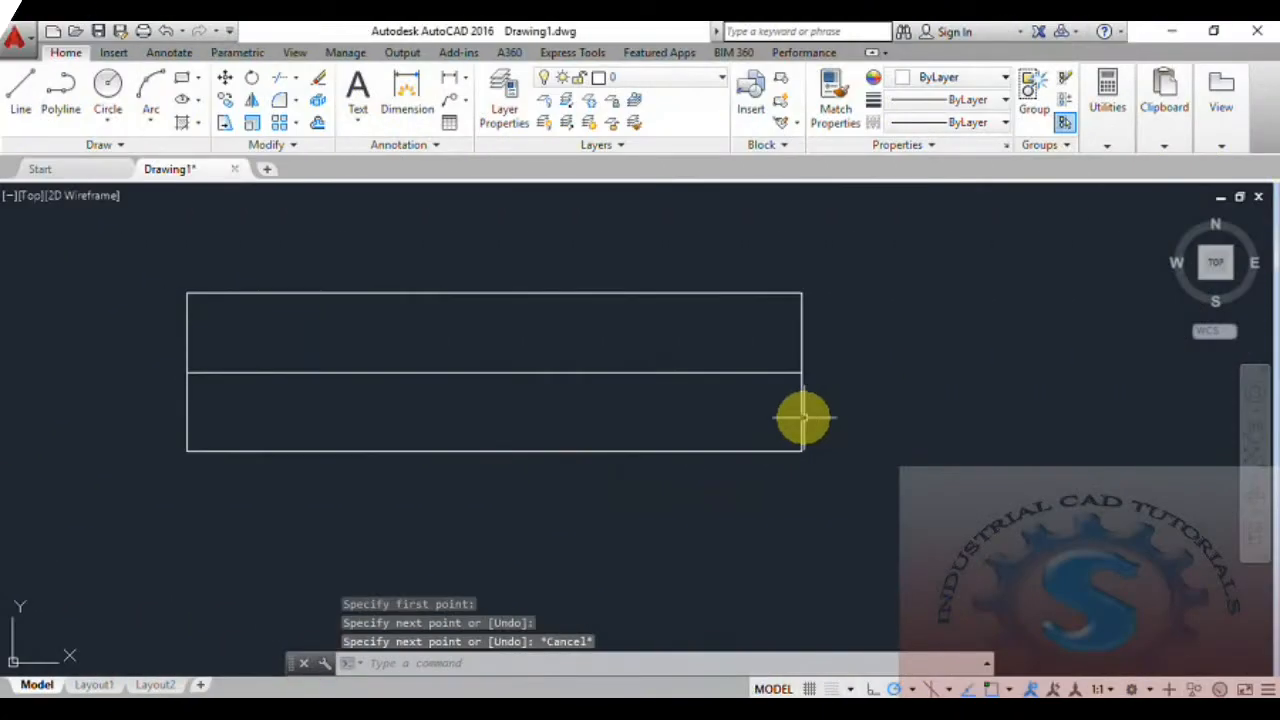
Draw a vertical line from the rectangle's upper edge to its lower edge, roughly a third of the way from its left side.
key("Return")
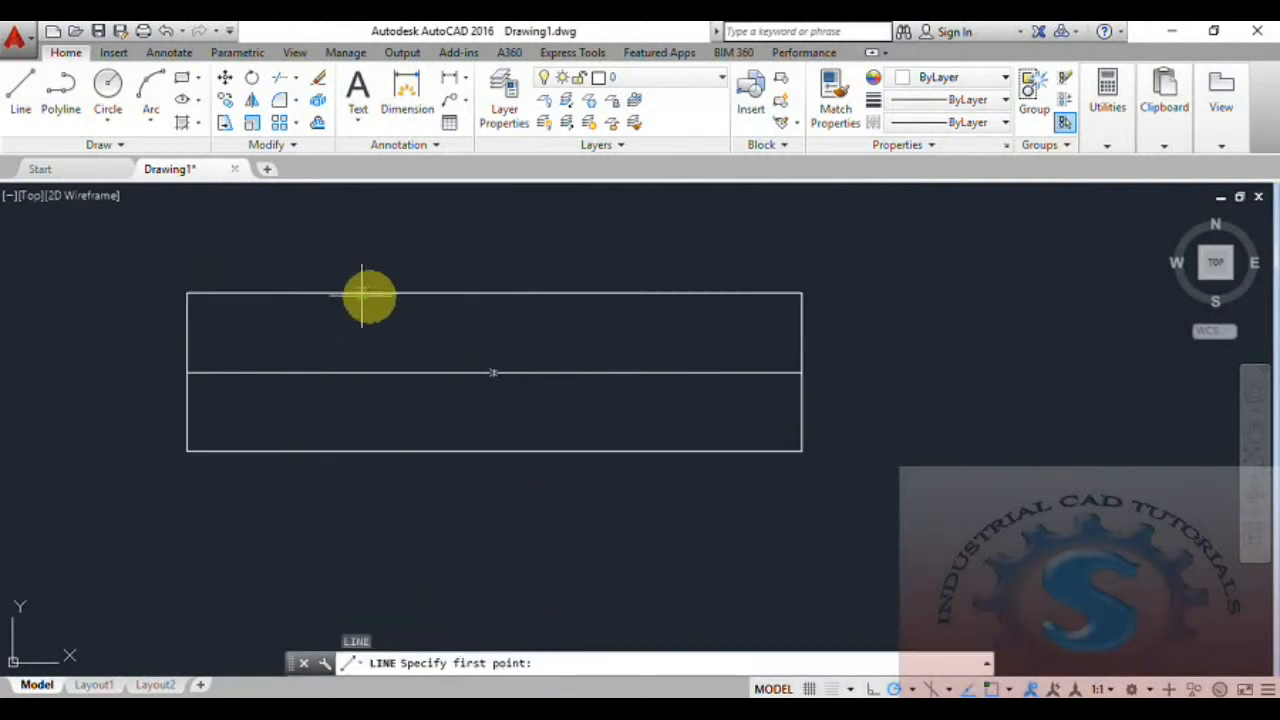
left_click(370, 292)
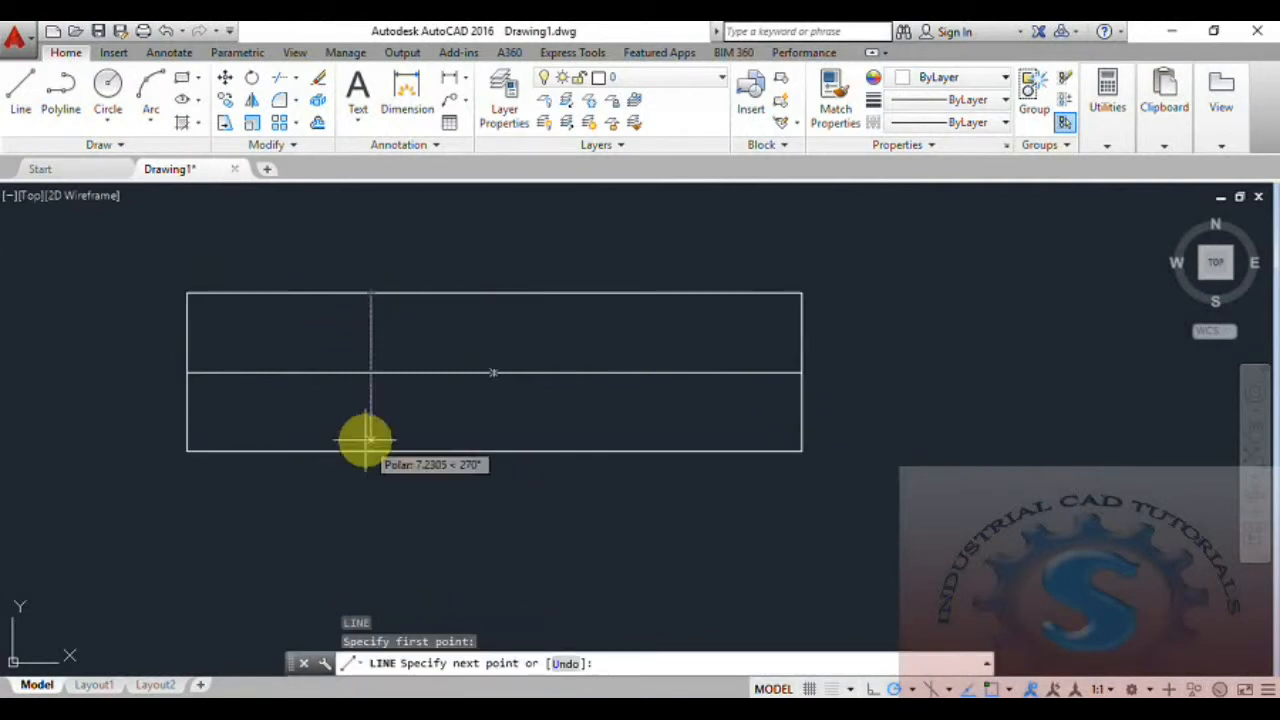
left_click(370, 451)
key("Escape")
middle_click_drag(552, 449, 520, 460)
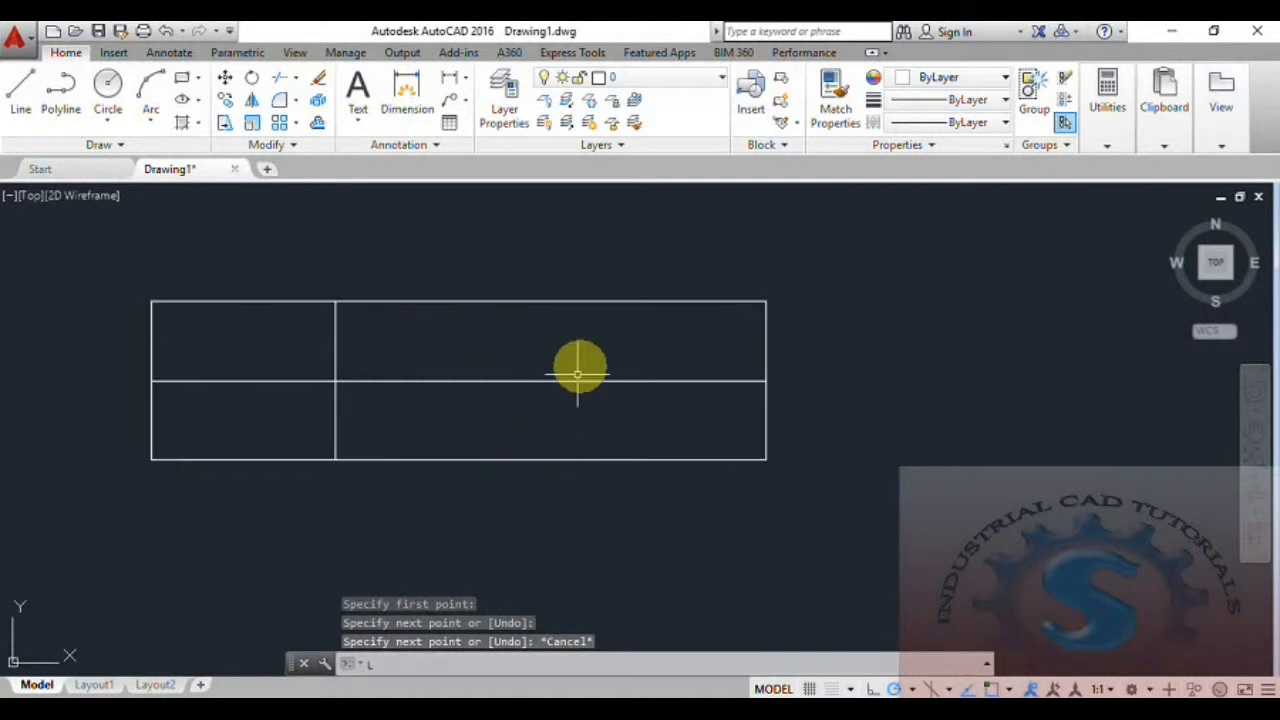
key("Return")
left_click(606, 300)
left_click(606, 460)
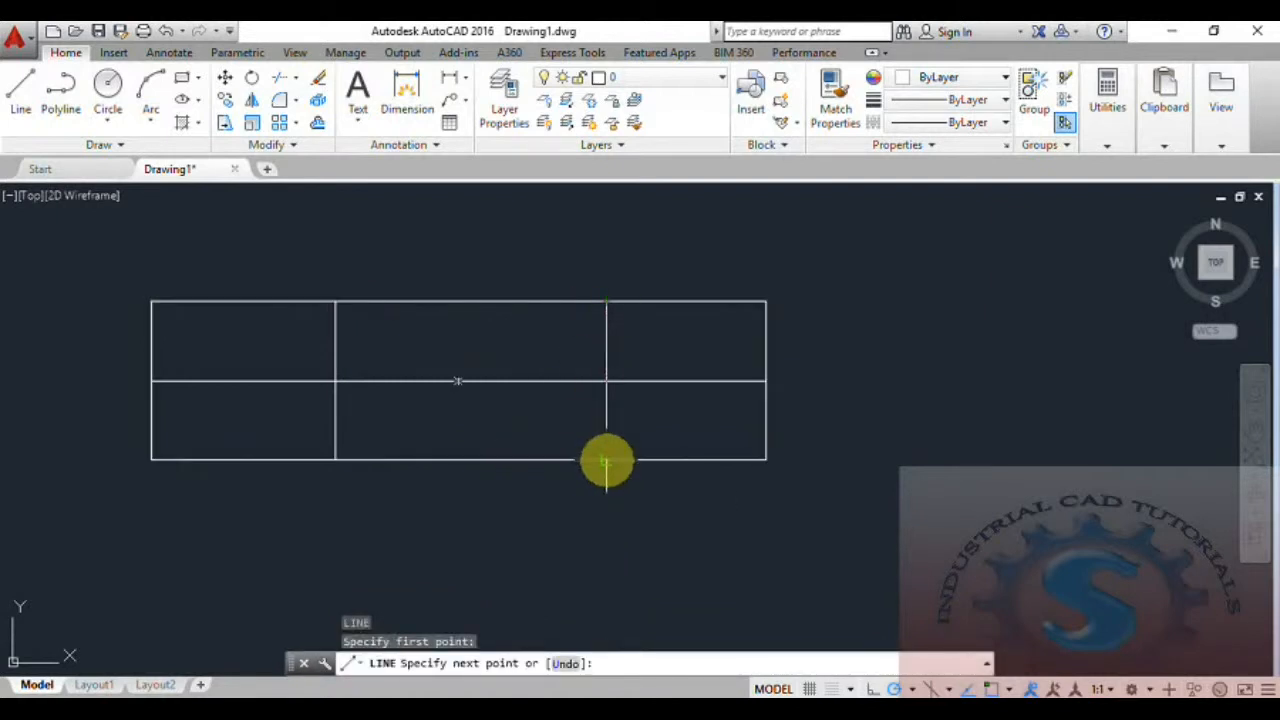
key("ctrl+z")
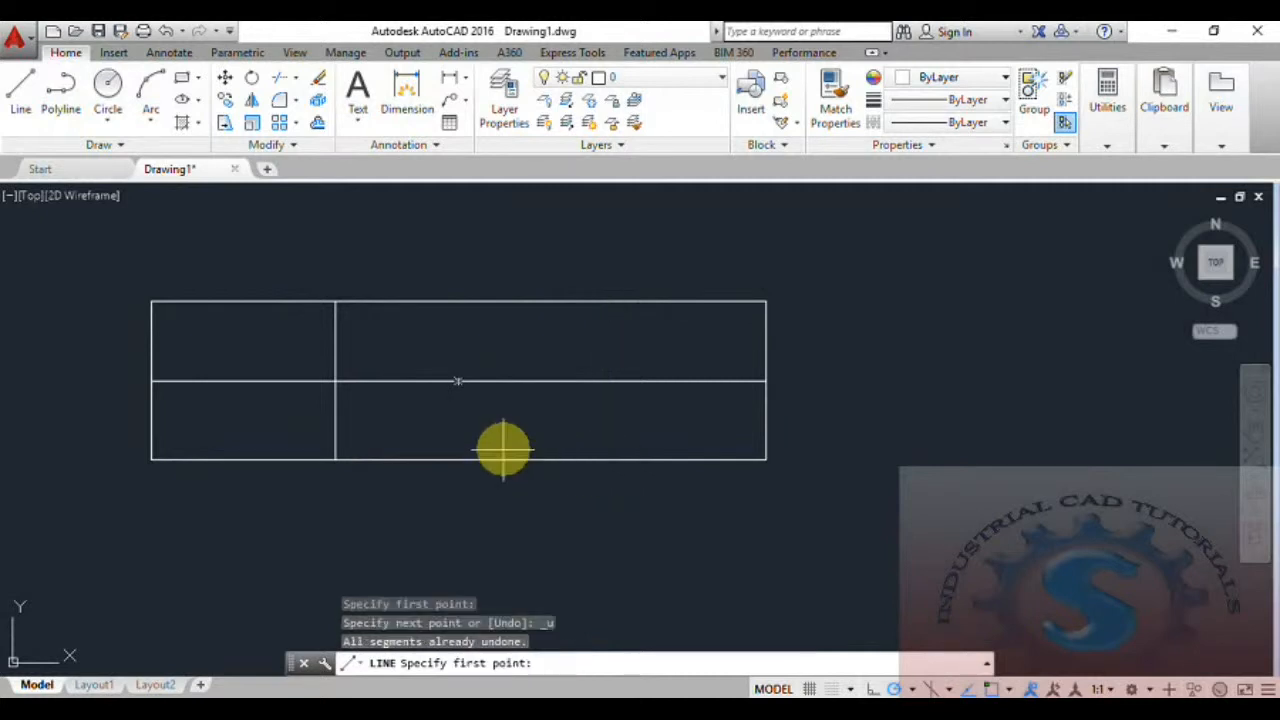
key("Escape")
type("l")
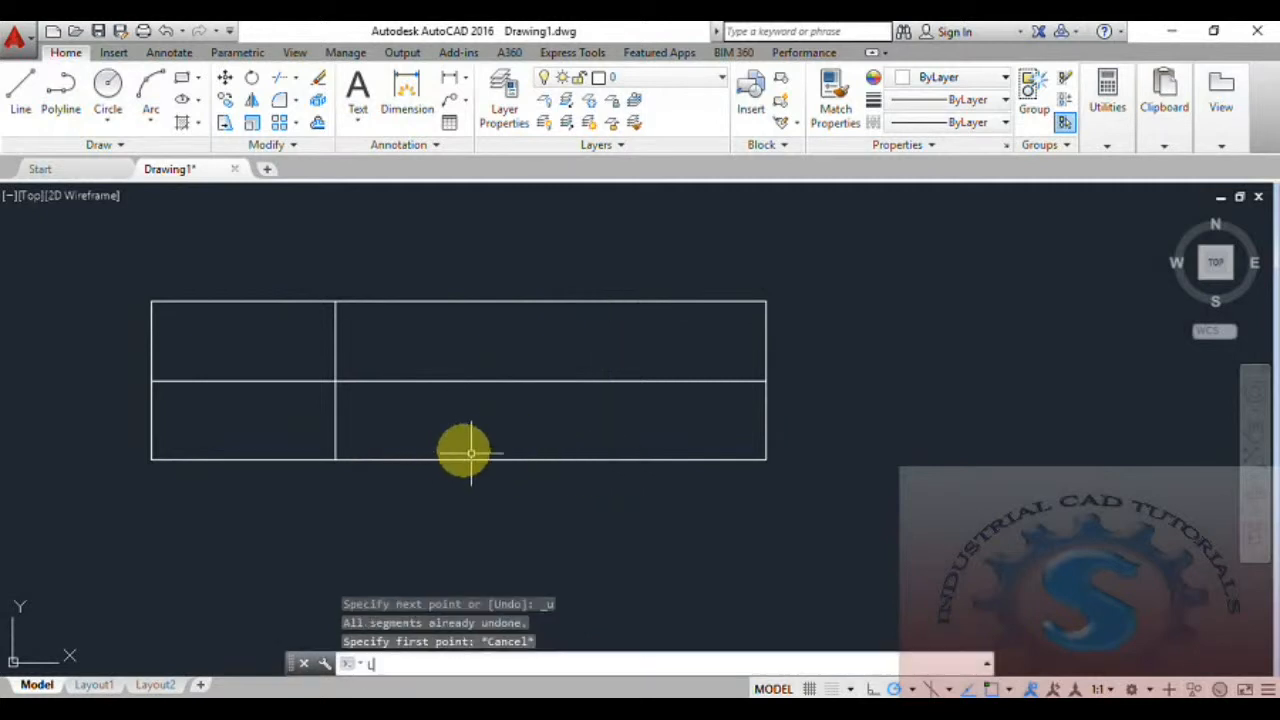
key("Return")
key("Escape")
key("Escape")
Move the vertical divider horizontally a short distance to the right along the rectangle's upper edge, with Ortho on.
type("m")
key("Return")
left_click(386, 374)
left_click(320, 332)
key("Return")
left_click(335, 301)
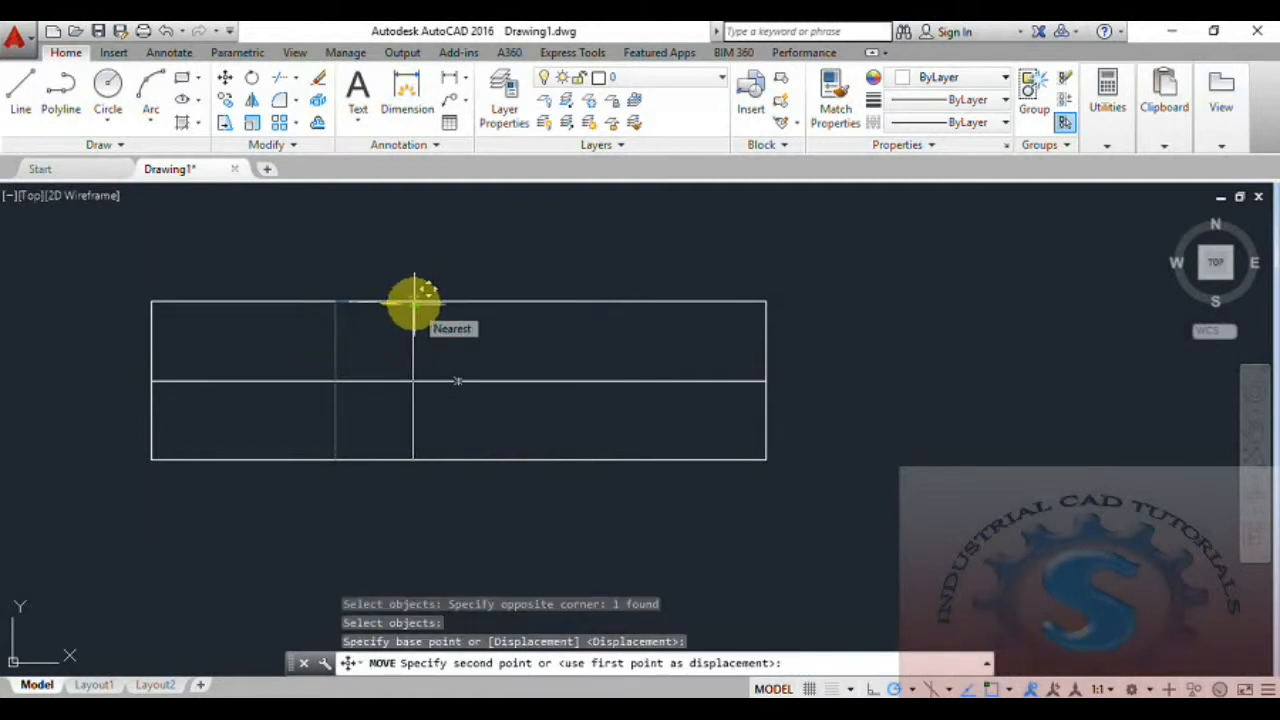
left_click(873, 690)
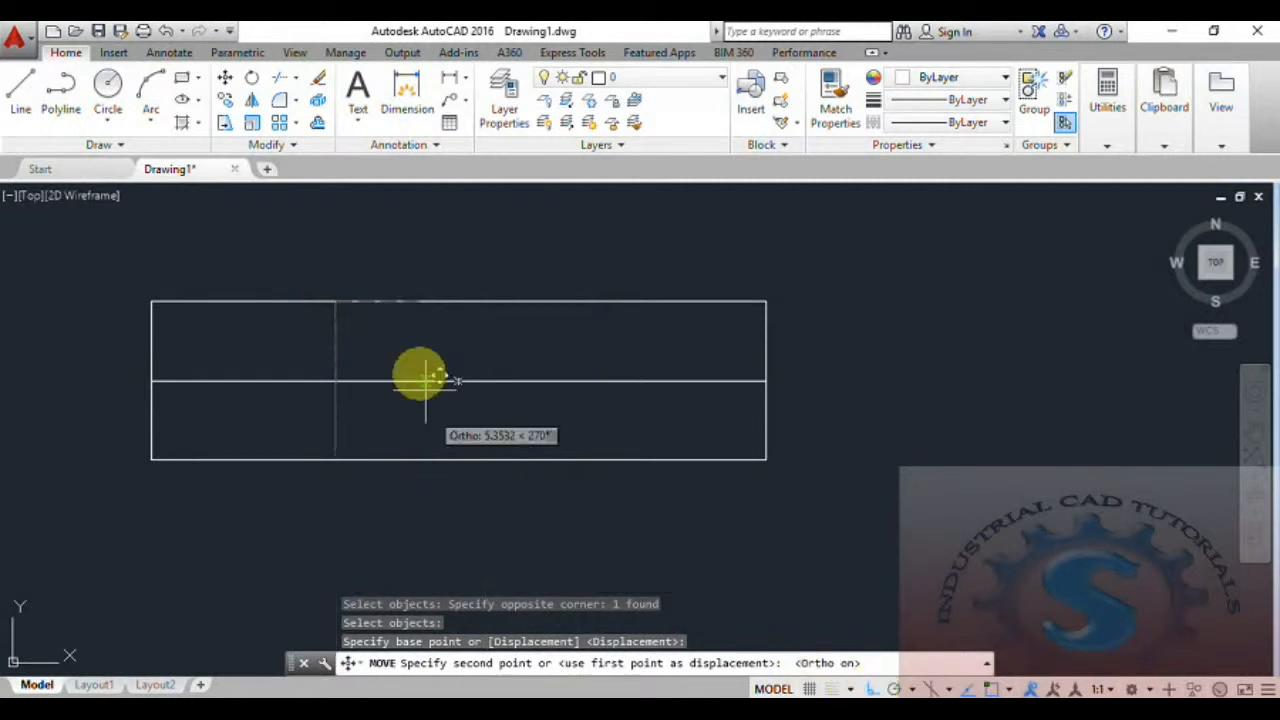
left_click(388, 312)
middle_click_drag(413, 478, 380, 460)
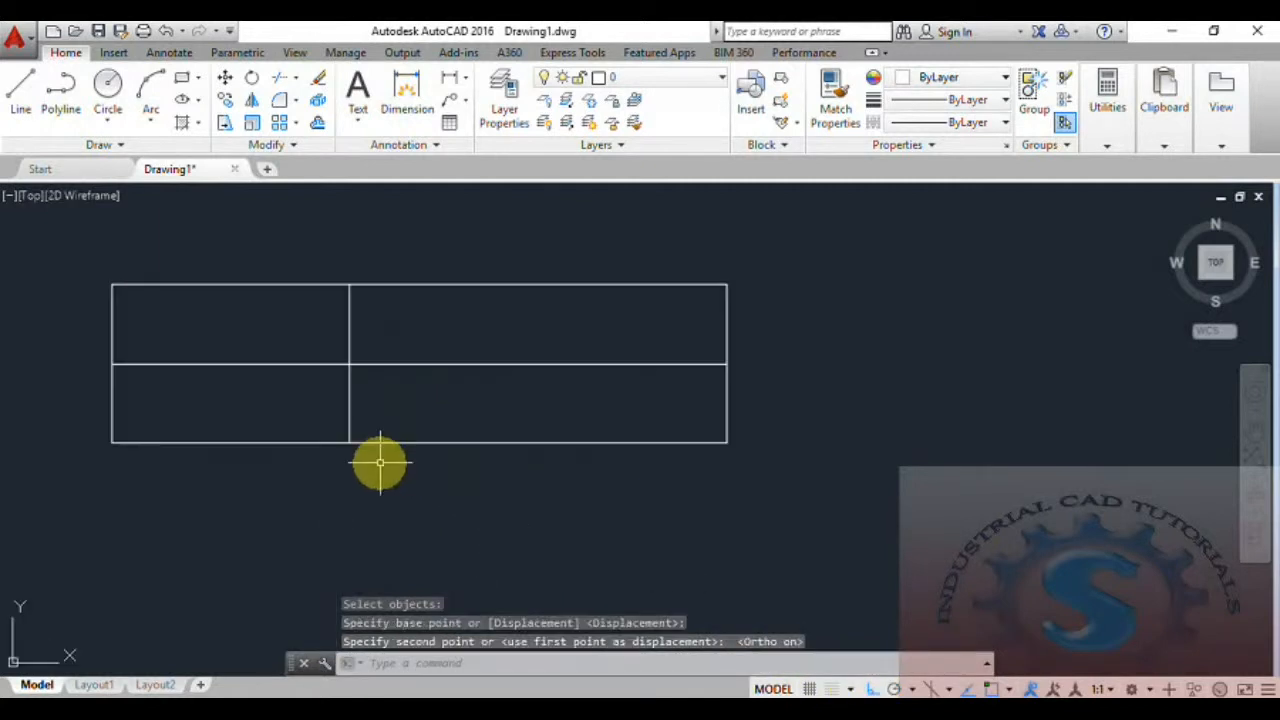
Draw a second full-height vertical line midway between the first divider and the rectangle's right edge.
type("l")
key("Return")
left_click(539, 286)
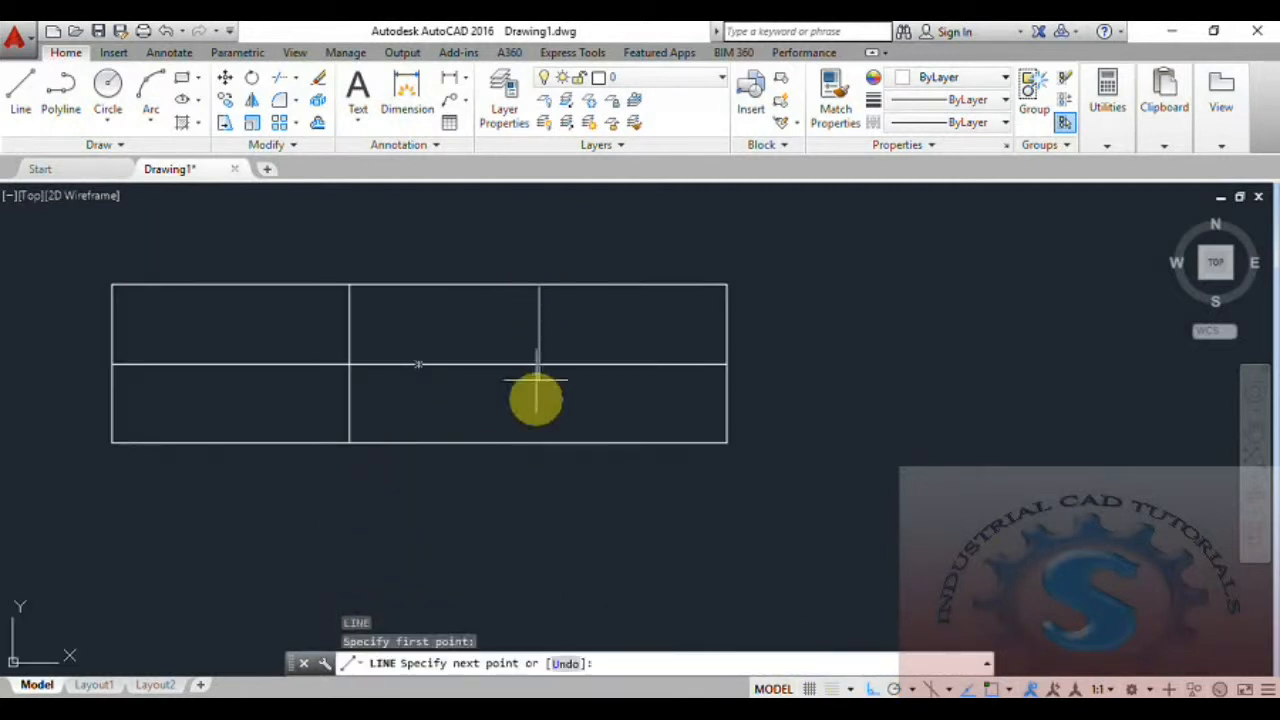
left_click(539, 442)
key("Escape")
middle_click_drag(500, 490, 551, 531)
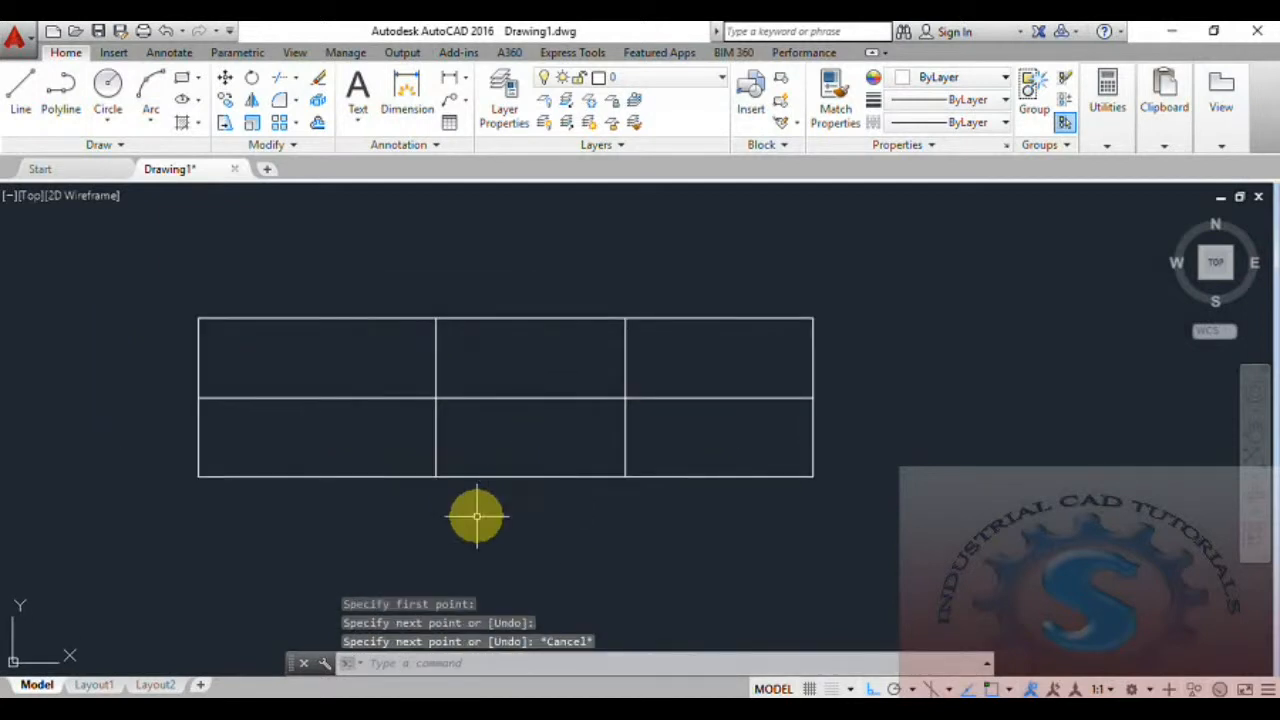
Add the multiline text COMPANY in the upper-left corner of the table's top-left cell.
left_click(357, 115)
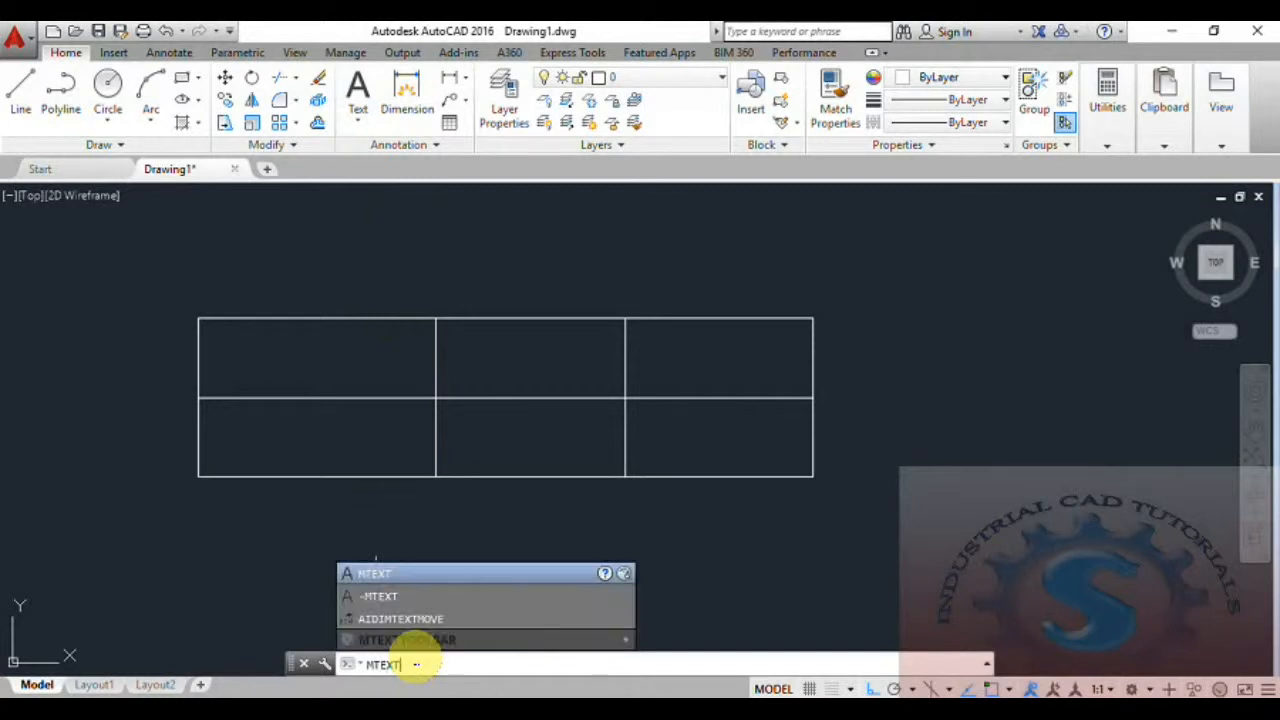
key("Return")
scroll(227, 340, "up", 4)
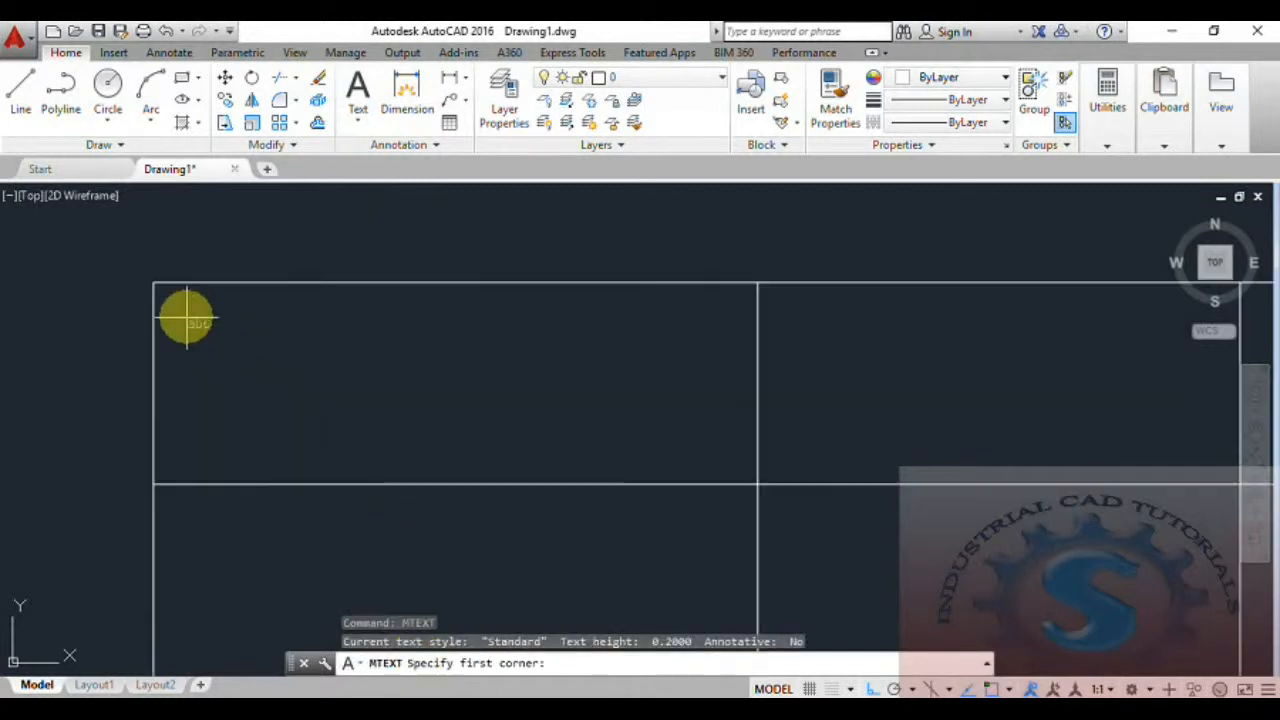
left_click(164, 295)
left_click(529, 402)
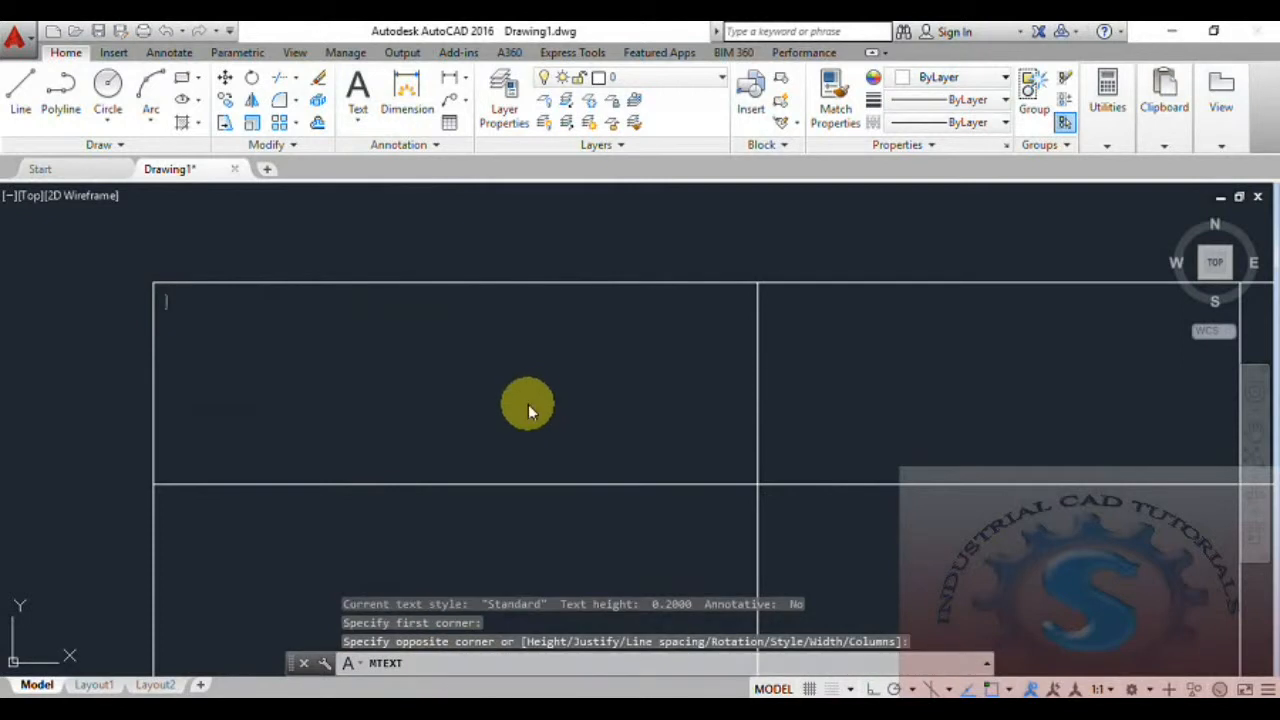
scroll(507, 407, "down", 2)
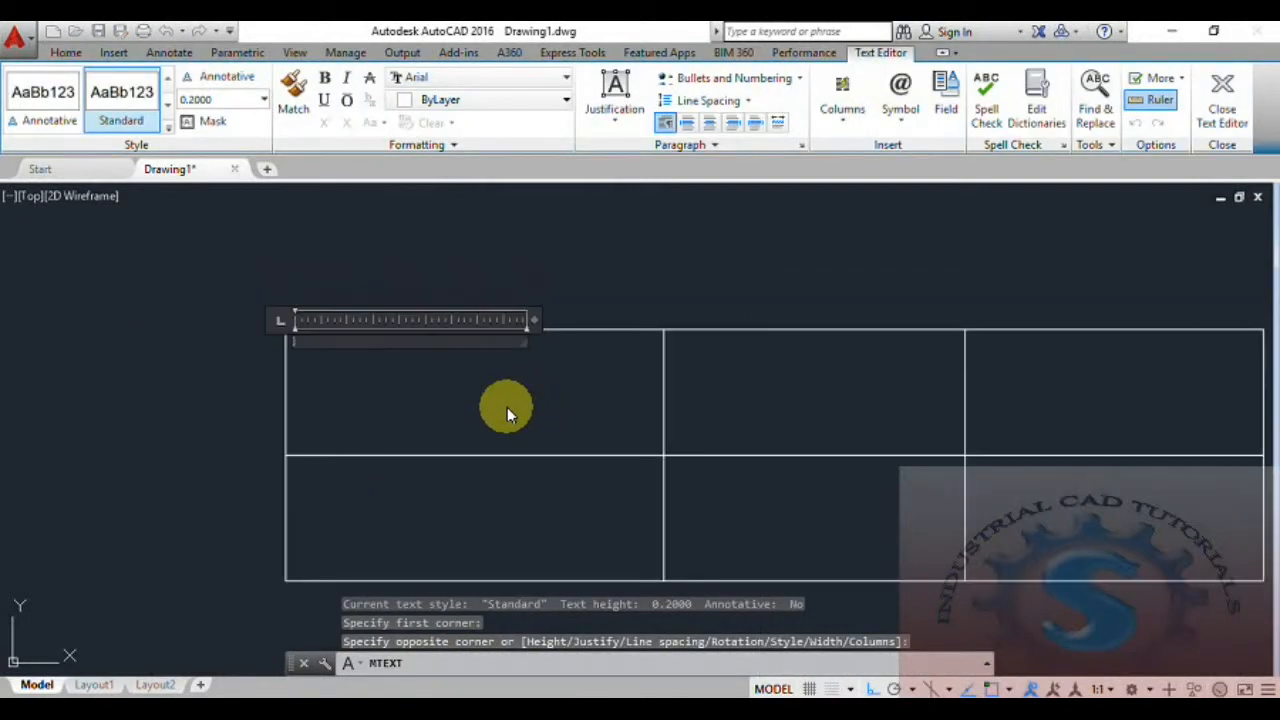
type("COMPANY")
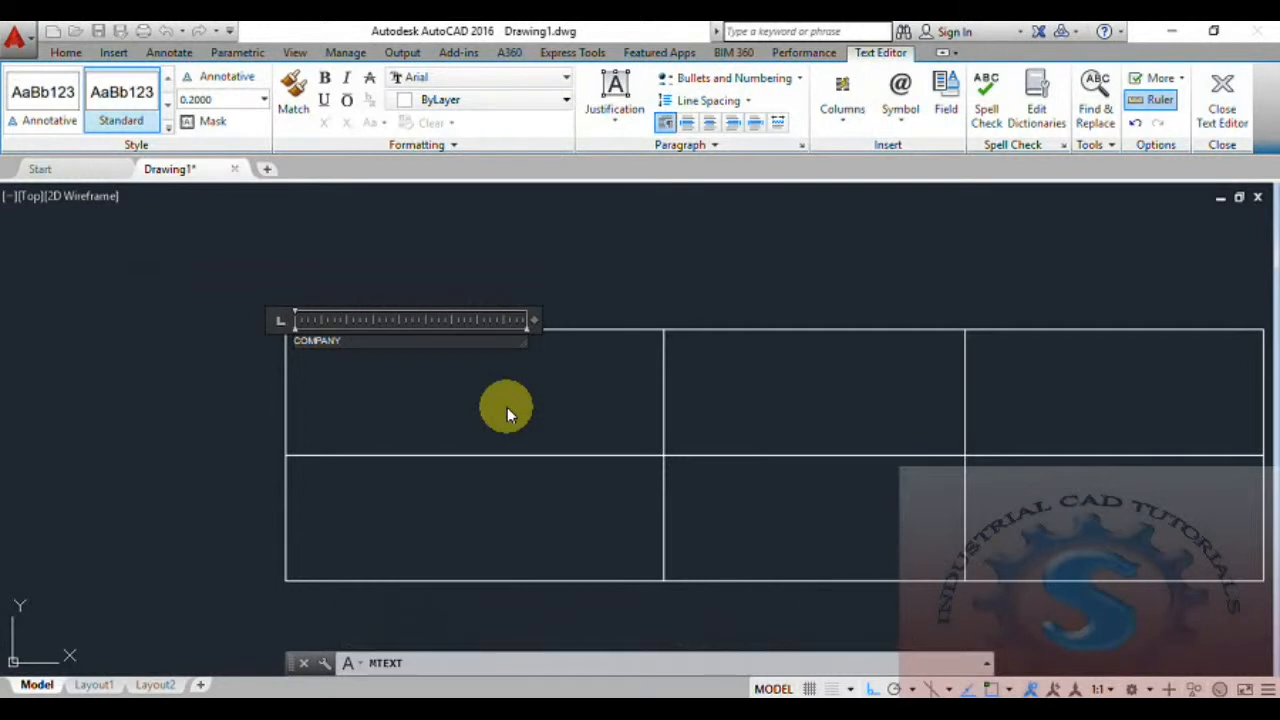
left_click(340, 371)
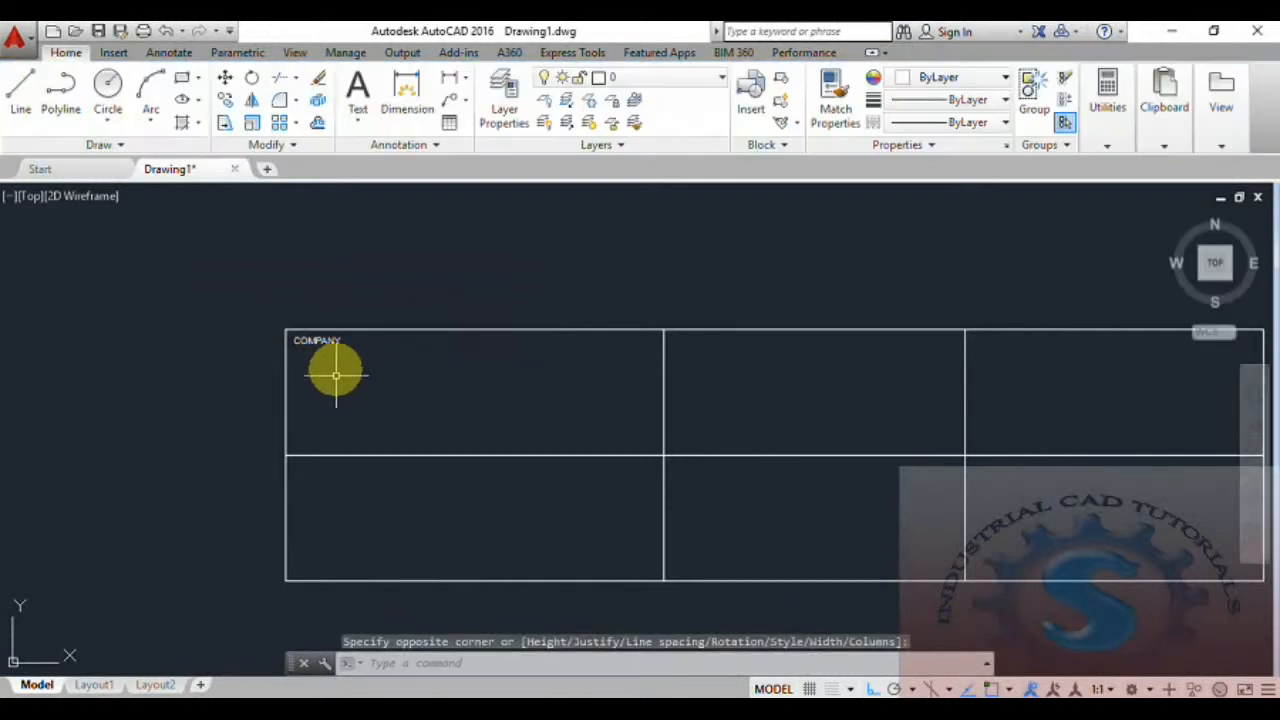
Make the COMPANY text in the top-left cell bold.
scroll(334, 366, "up", 2)
double_click(332, 336)
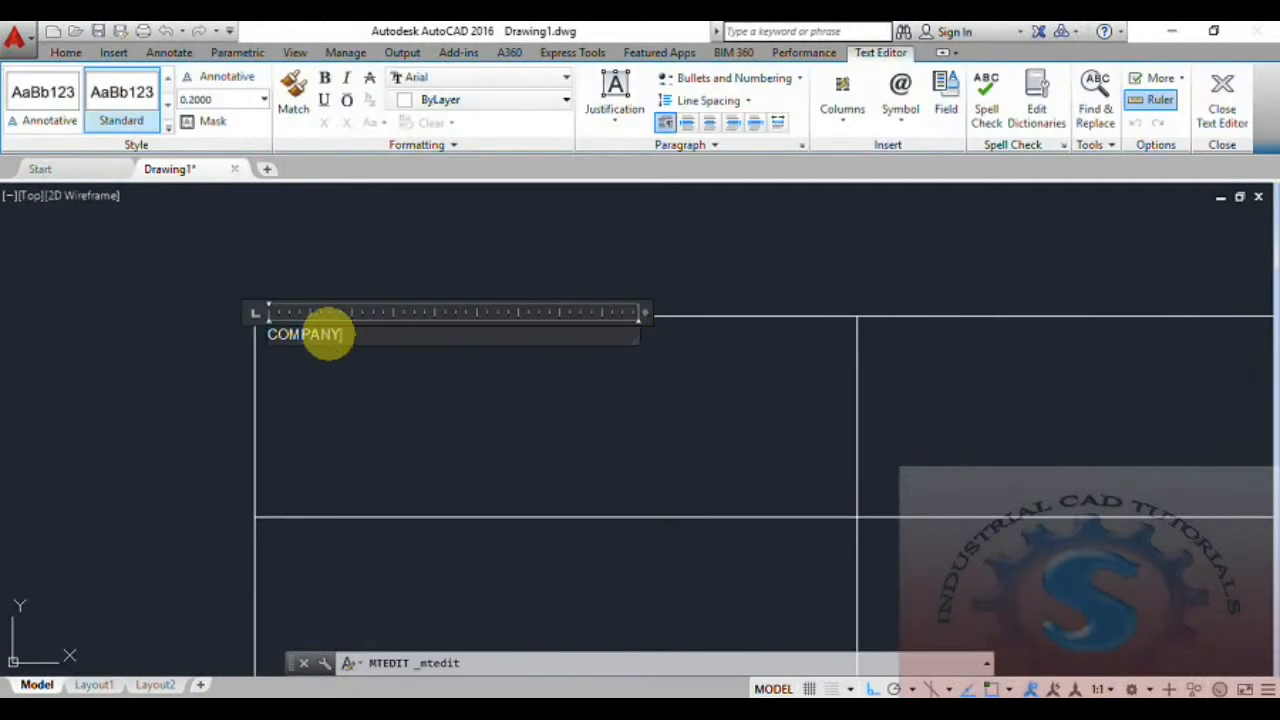
left_click_drag(343, 335, 249, 333)
left_click(324, 82)
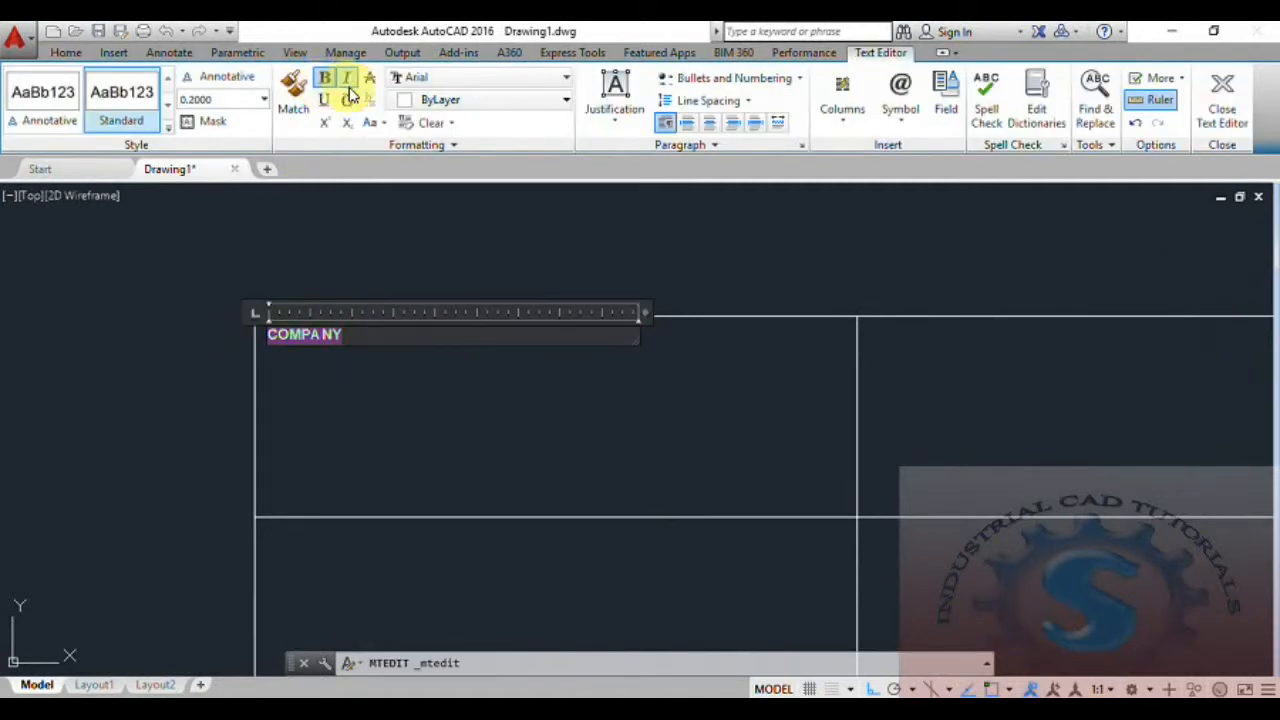
left_click(266, 108)
left_click(266, 109)
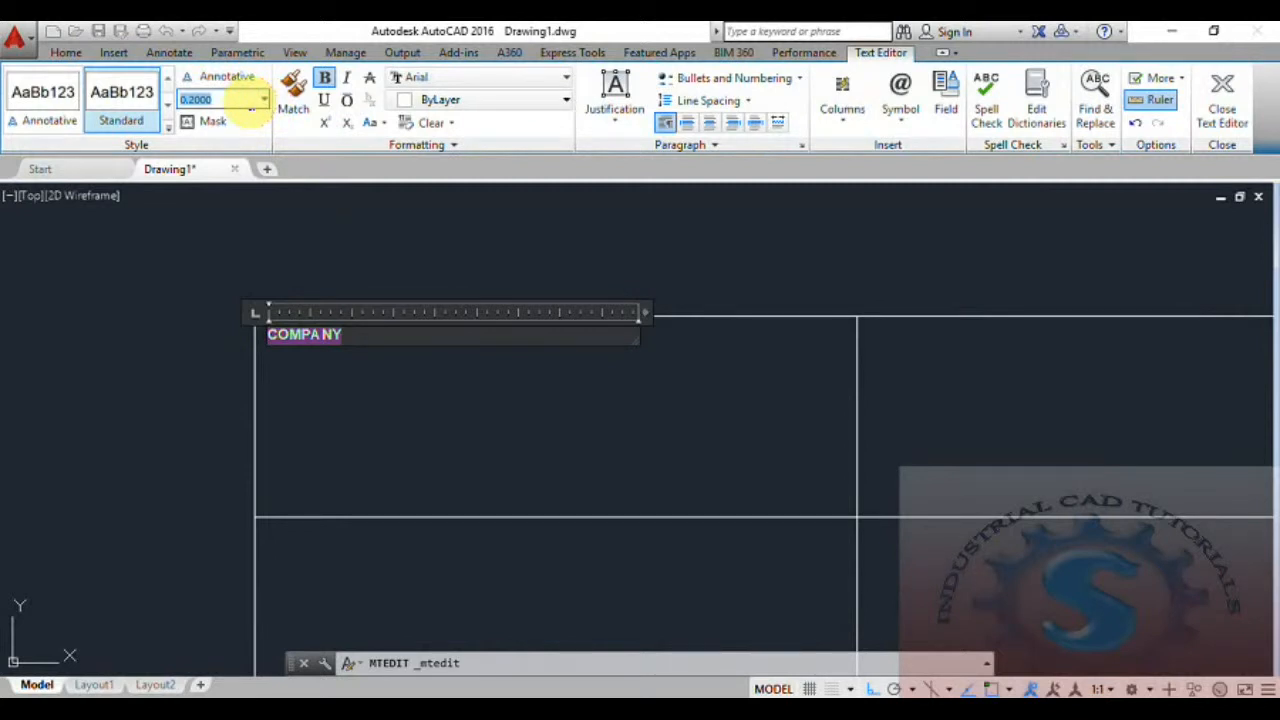
type("0")
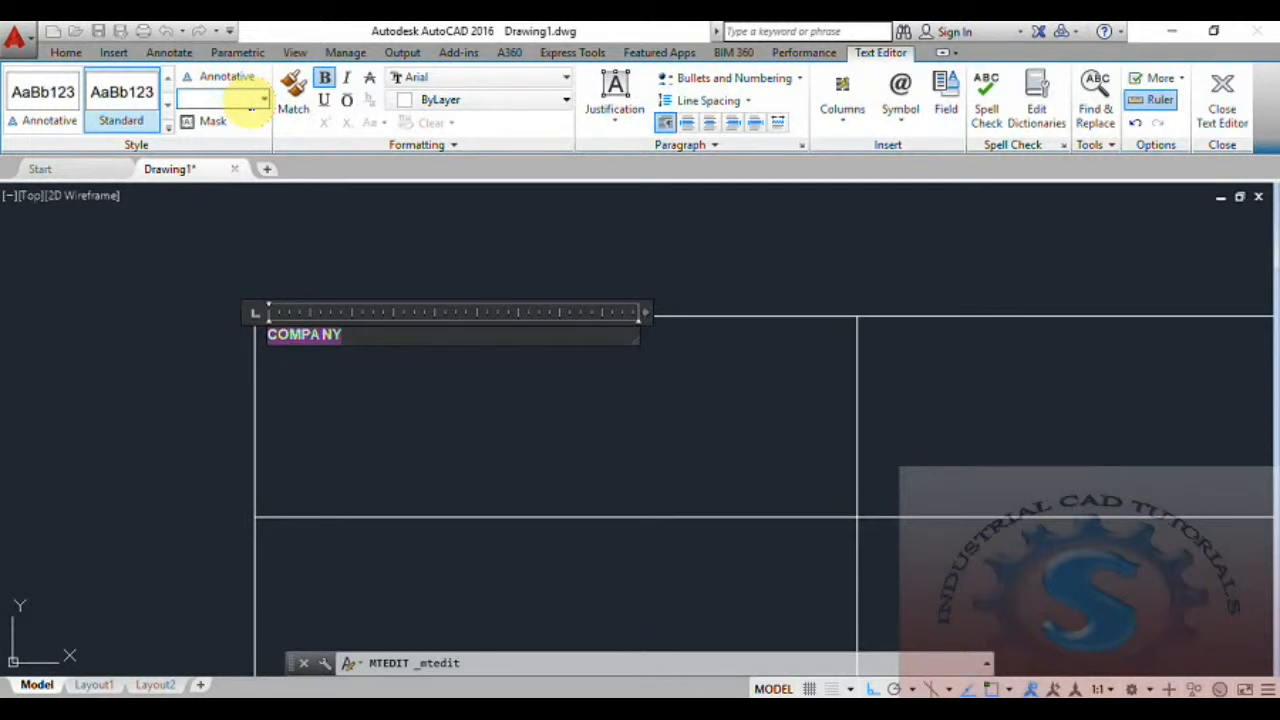
left_click(108, 321)
Try to set the height of the COMPANY text to 0.5.
scroll(393, 441, "down", 2)
middle_click_drag(393, 441, 289, 296)
scroll(314, 357, "down", 2)
middle_click_drag(314, 357, 297, 399)
scroll(296, 399, "up", 2)
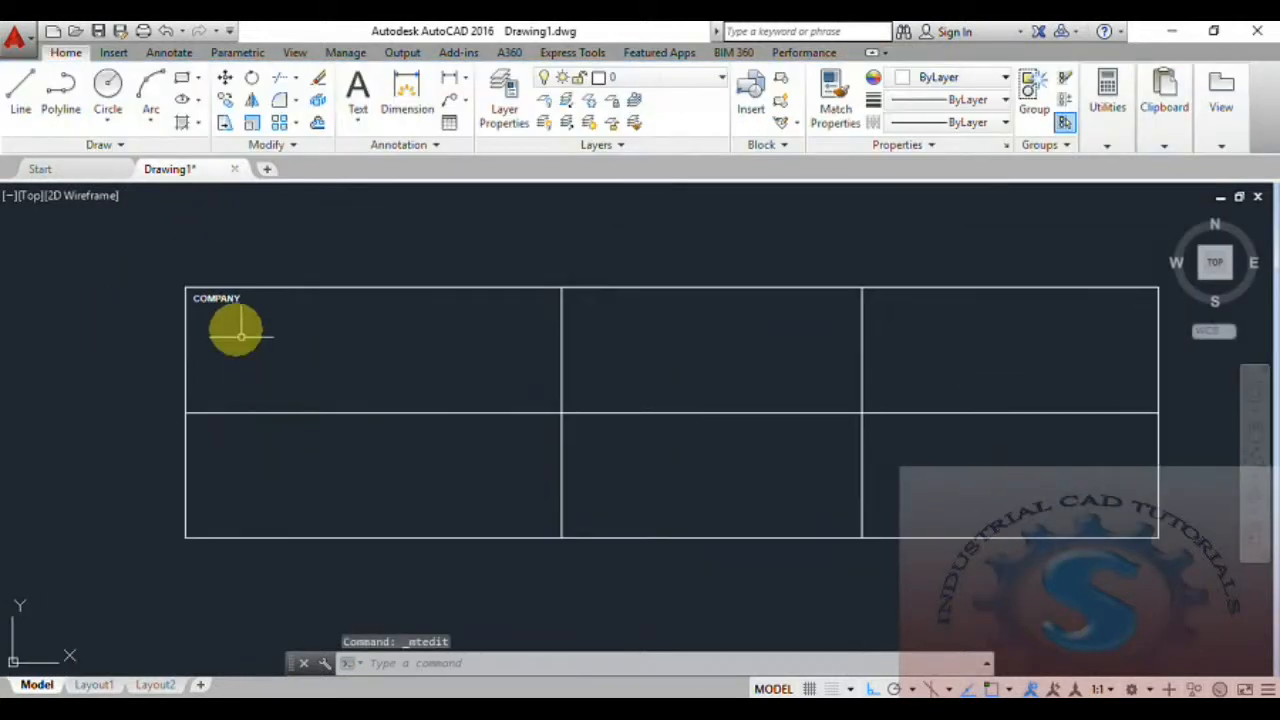
double_click(223, 298)
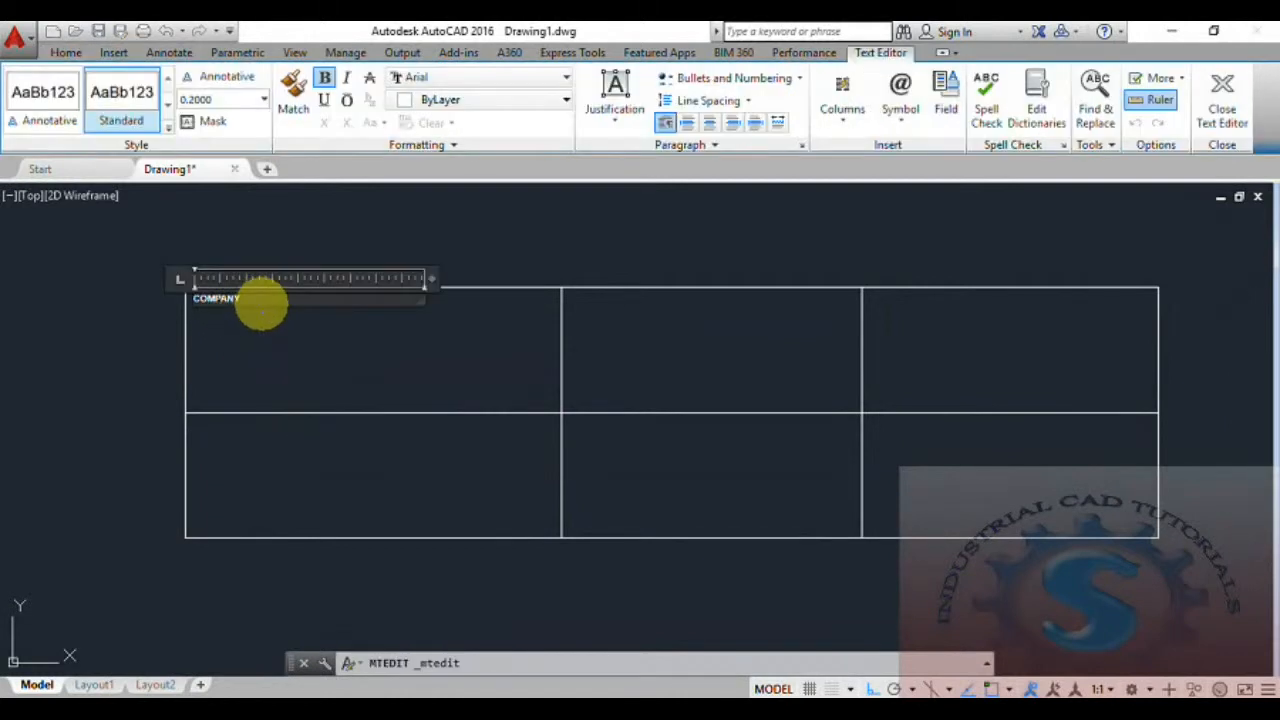
left_click(242, 104)
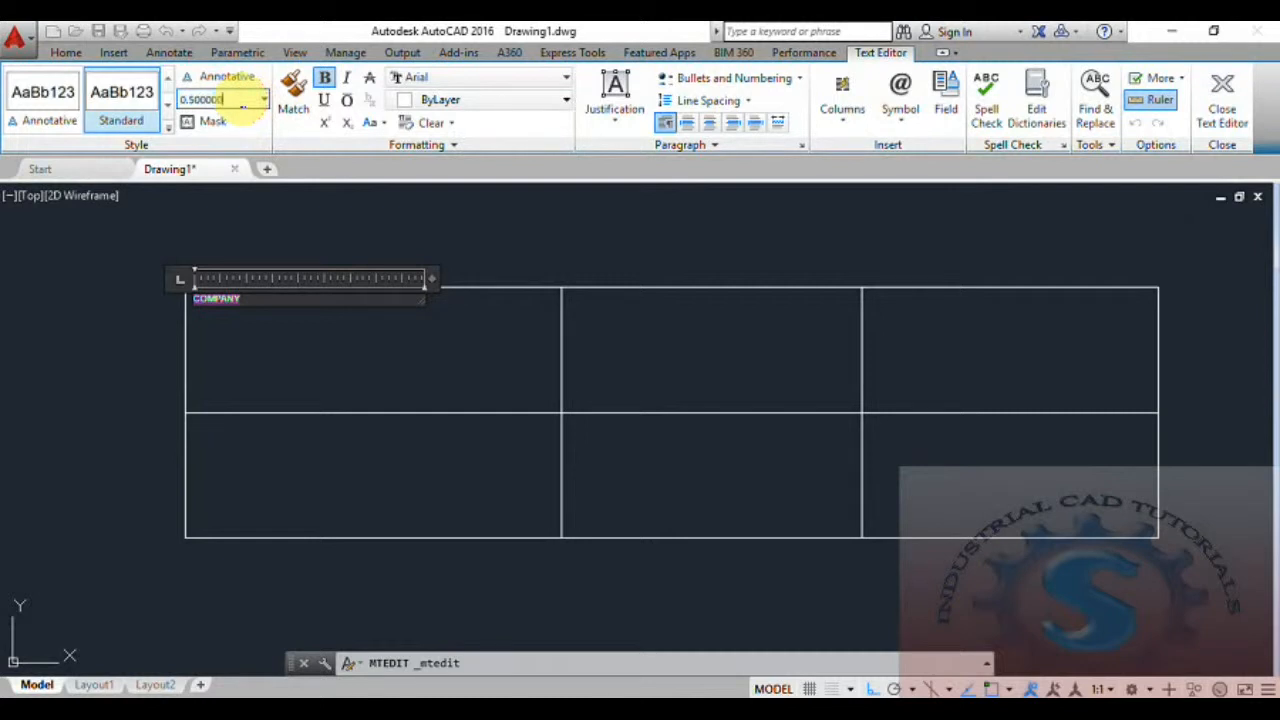
left_click(114, 277)
scroll(231, 299, "up", 5)
scroll(229, 294, "down", 6)
scroll(260, 318, "up", 1)
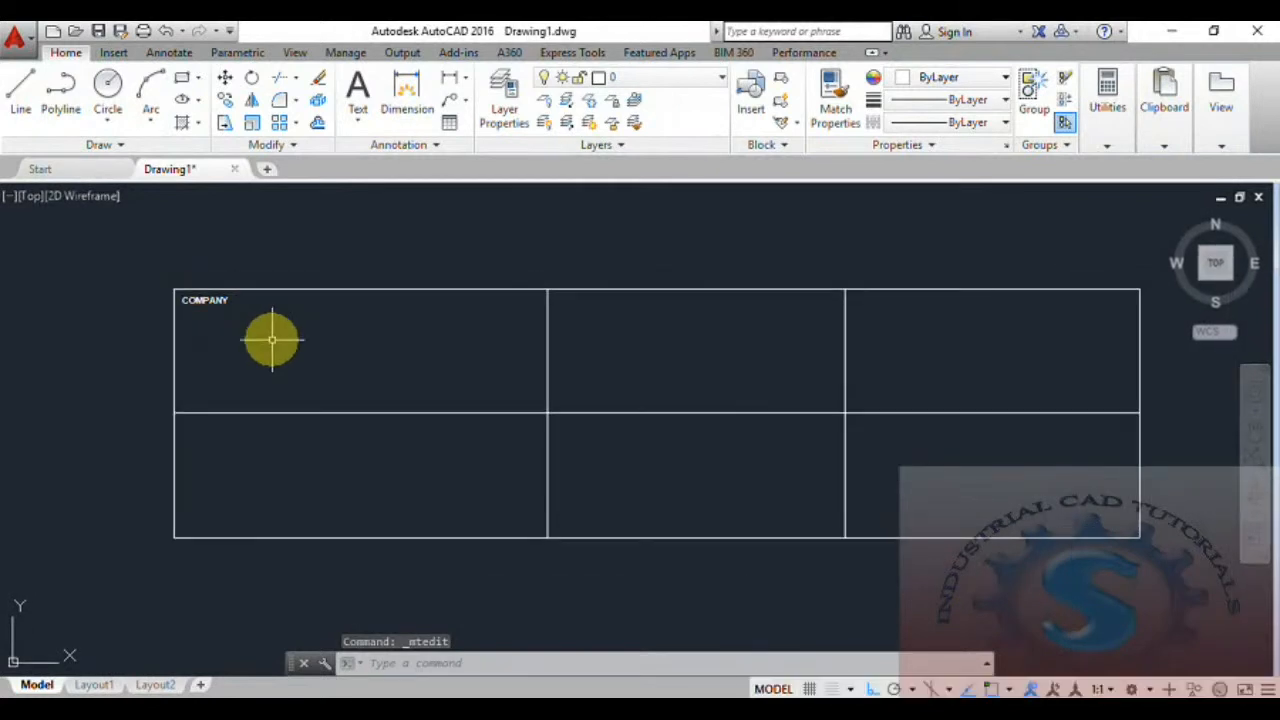
Copy the COMPANY text straight down into the upper-left corner of the bottom-left cell.
type("co")
key("Return")
scroll(179, 300, "up", 2)
left_click(229, 298)
left_click(197, 278)
key("Return")
left_click(204, 286)
scroll(228, 480, "down", 1)
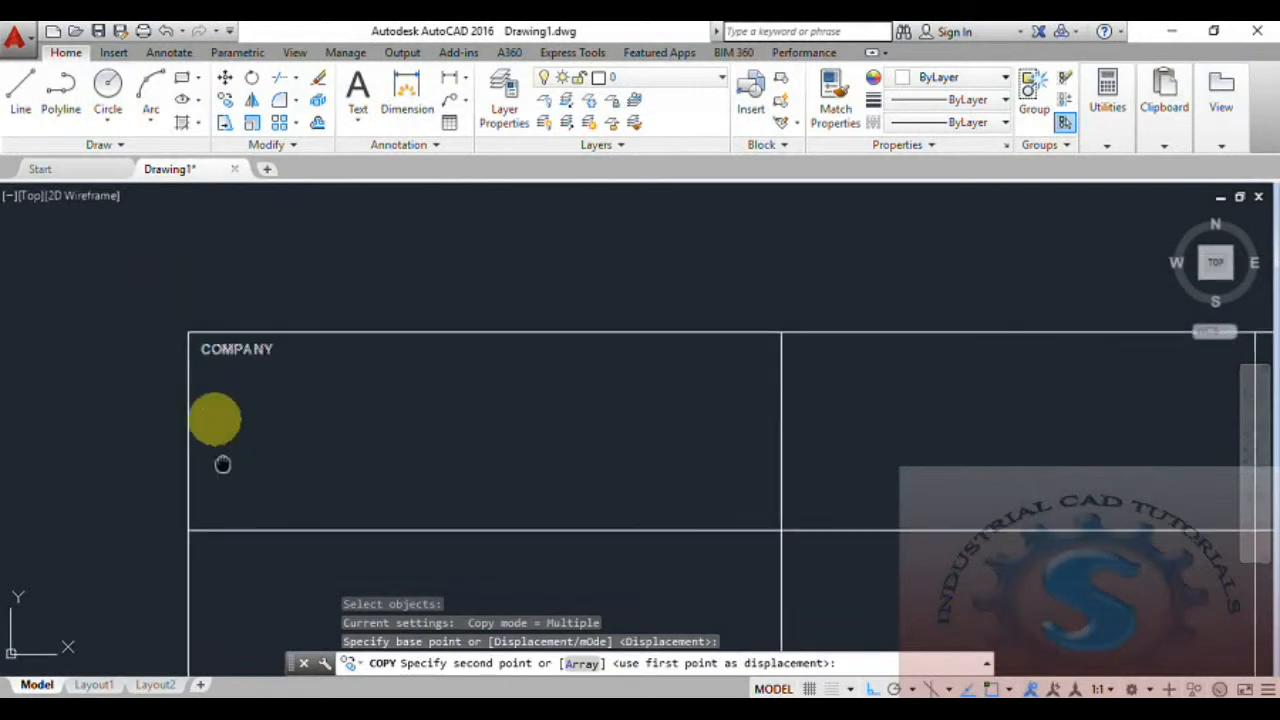
scroll(186, 385, "up", 2)
left_click(186, 363)
scroll(214, 420, "down", 4)
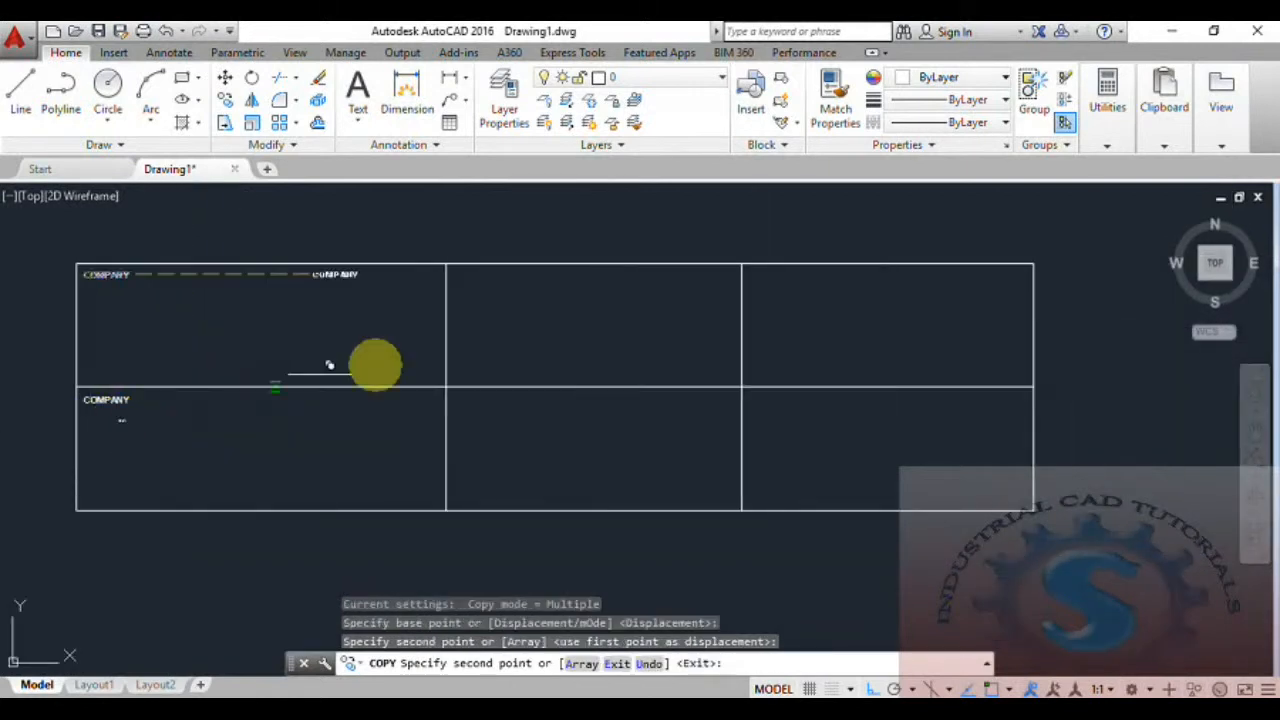
Place copies of the COMPANY text in the top and bottom cells of the middle column, turning Ortho off for the lower one.
scroll(457, 280, "up", 4)
left_click(440, 282)
scroll(463, 458, "down", 4)
left_click(845, 678)
scroll(509, 547, "up", 4)
left_click(314, 304)
scroll(427, 378, "down", 4)
Place copies of the COMPANY text in the top and bottom cells of the right column and finish copying.
middle_click_drag(427, 380, 340, 482)
scroll(491, 381, "up", 4)
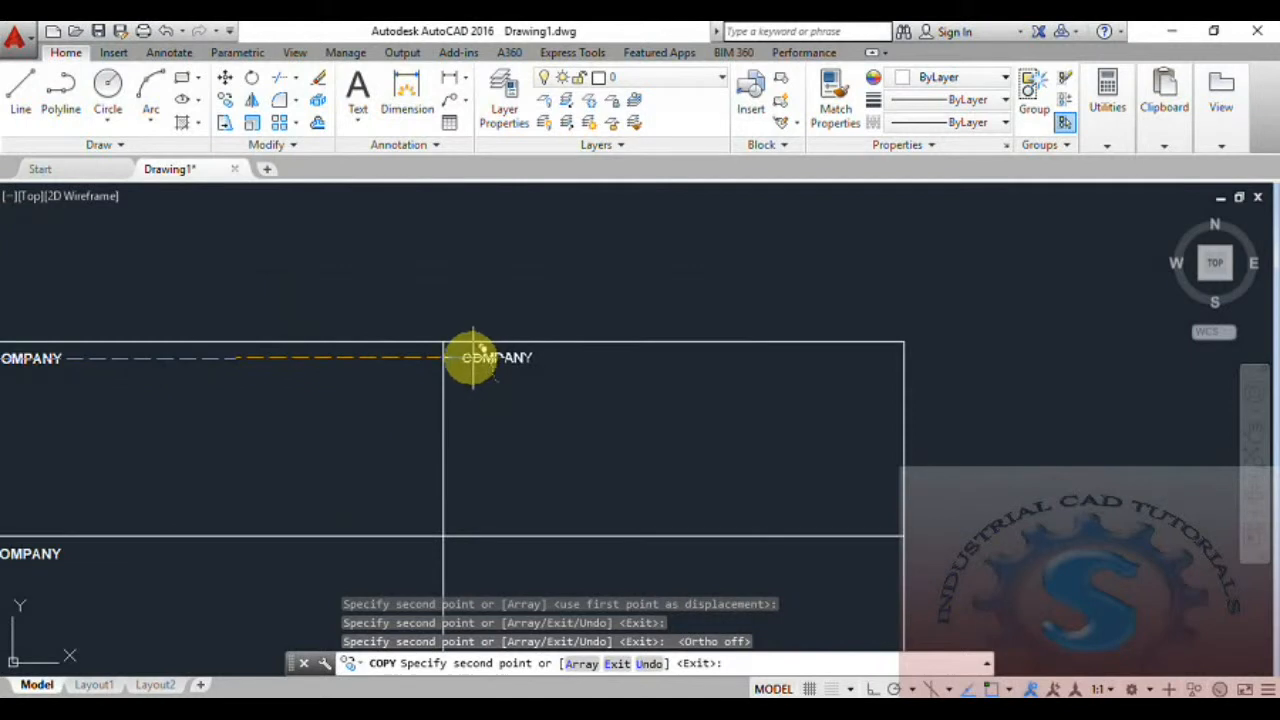
left_click(470, 357)
middle_click_drag(502, 526, 500, 389)
scroll(472, 420, "up", 2)
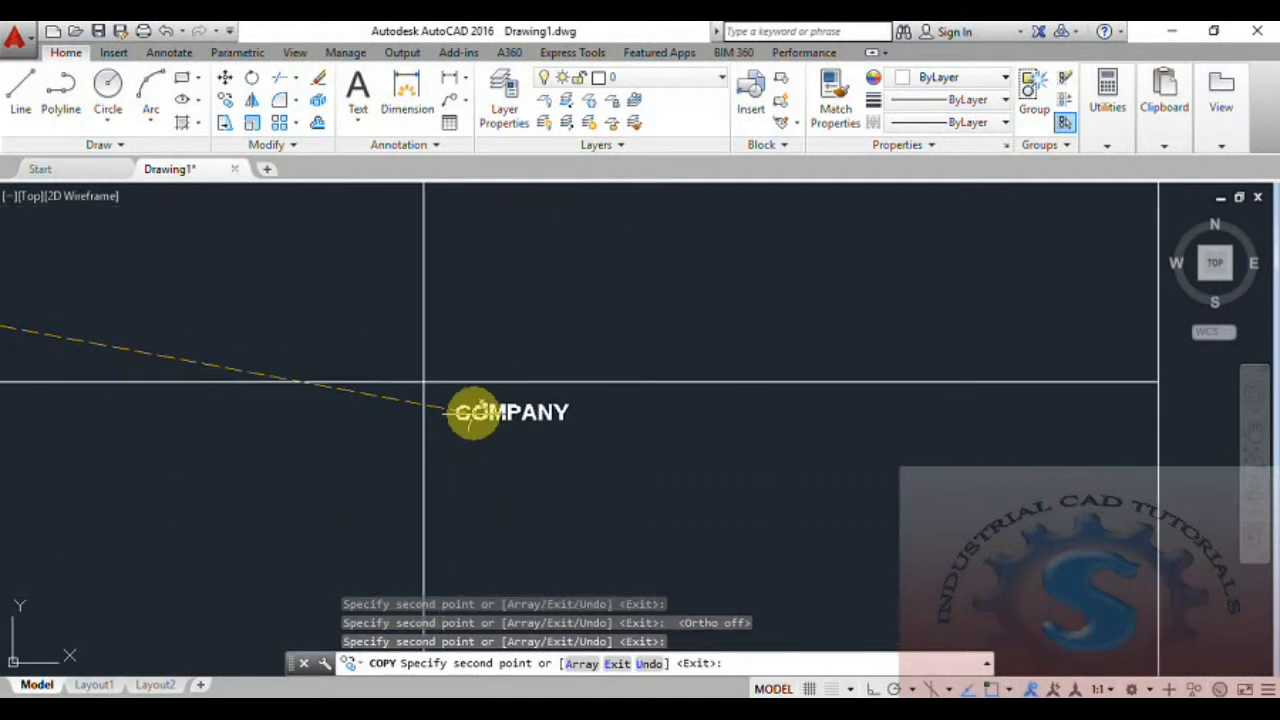
left_click(472, 410)
scroll(475, 420, "down", 4)
key("Escape")
mouse_move(470, 487)
middle_mouse_down()
mouse_move(514, 451)
mouse_move(593, 525)
middle_mouse_up()
scroll(486, 457, "up", 2)
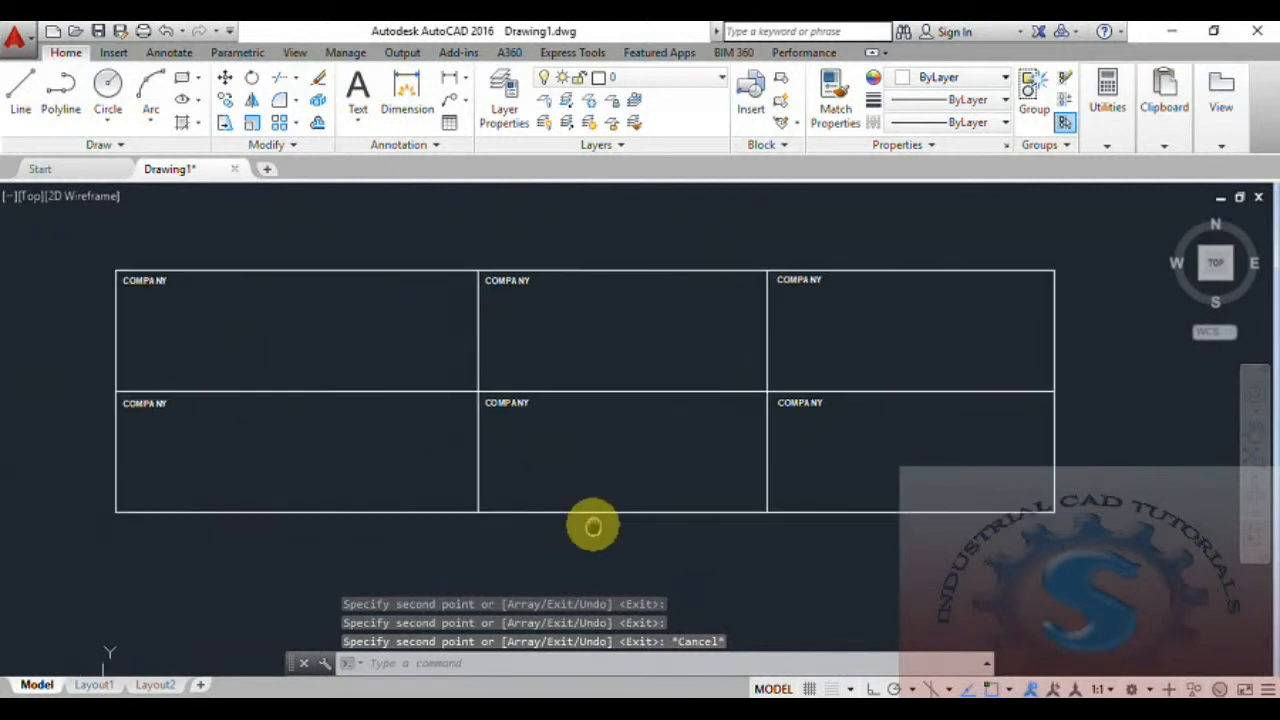
Change the text in the bottom-left cell to CLIENT.
double_click(150, 402)
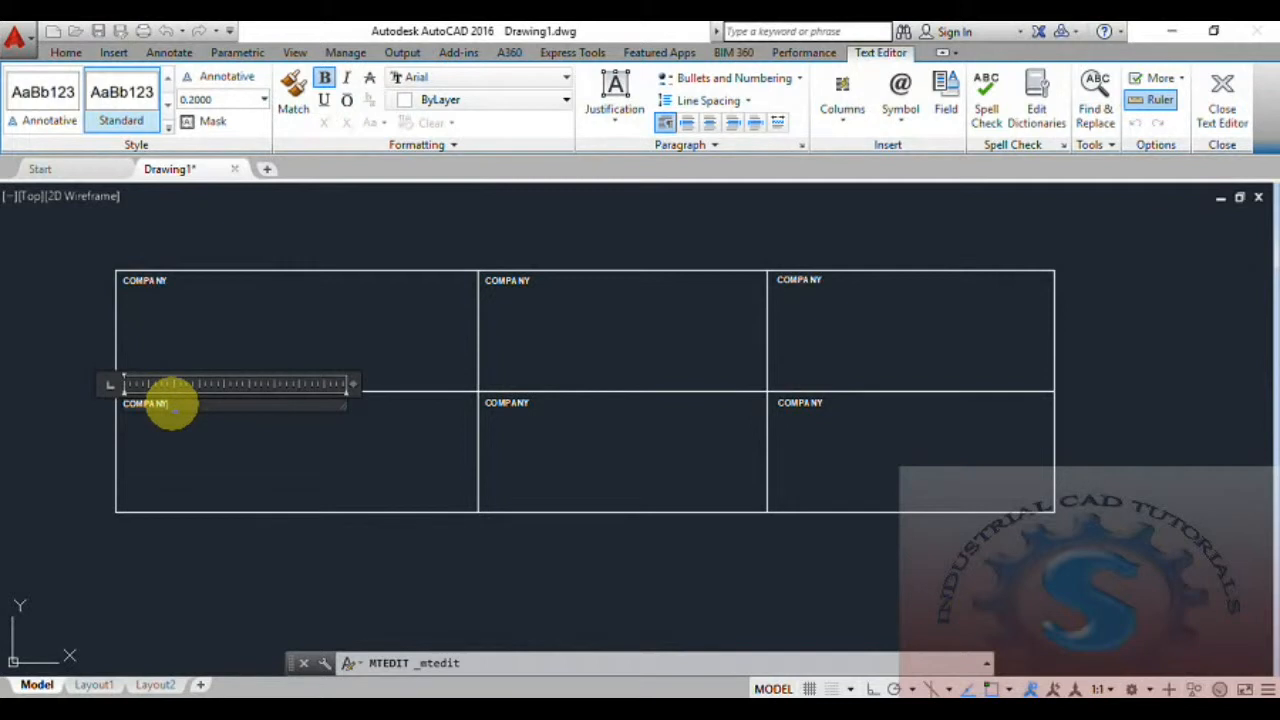
left_click_drag(170, 403, 110, 407)
type("CLIEN")
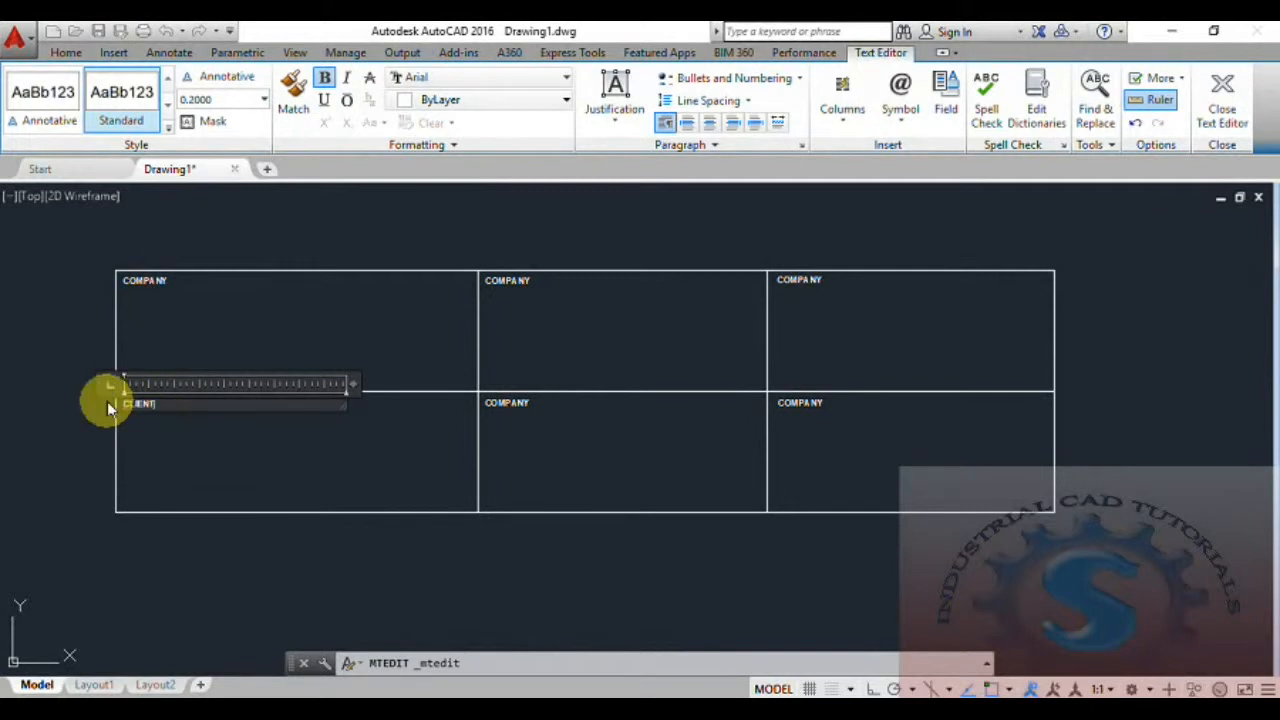
type("T")
left_click(223, 451)
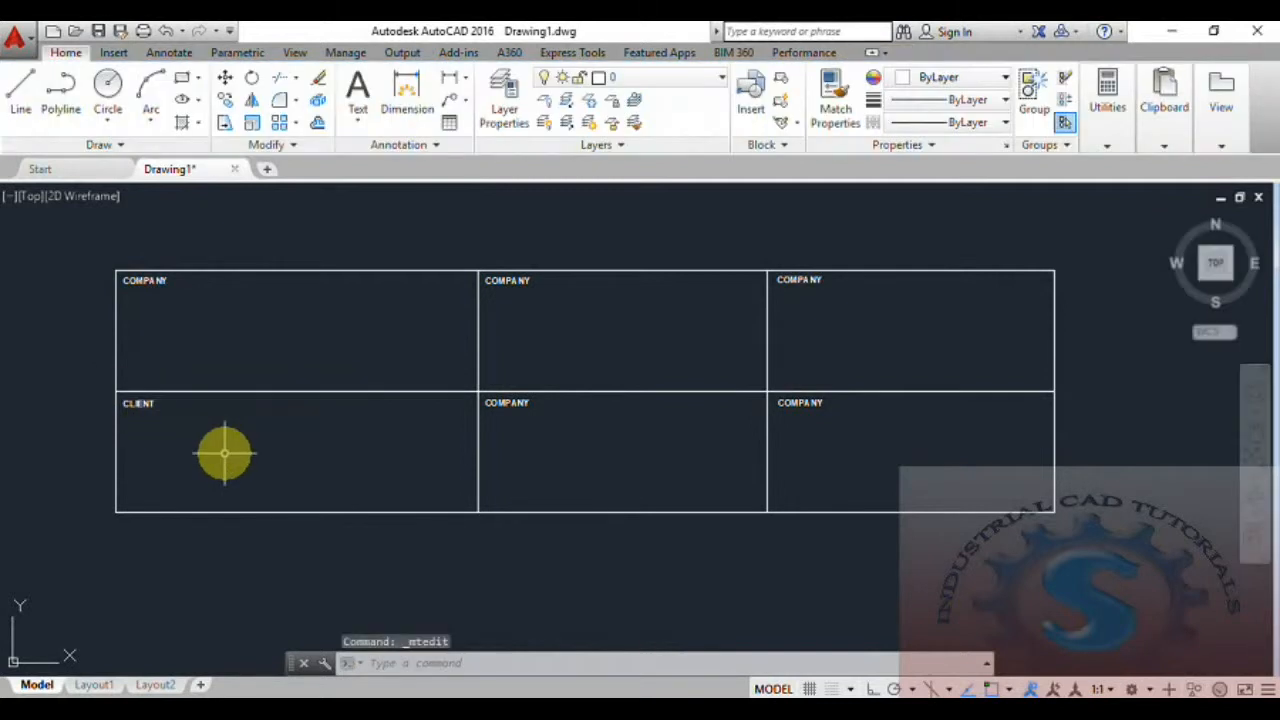
Change the text in the top-middle cell to DRAWN.
left_click(512, 280)
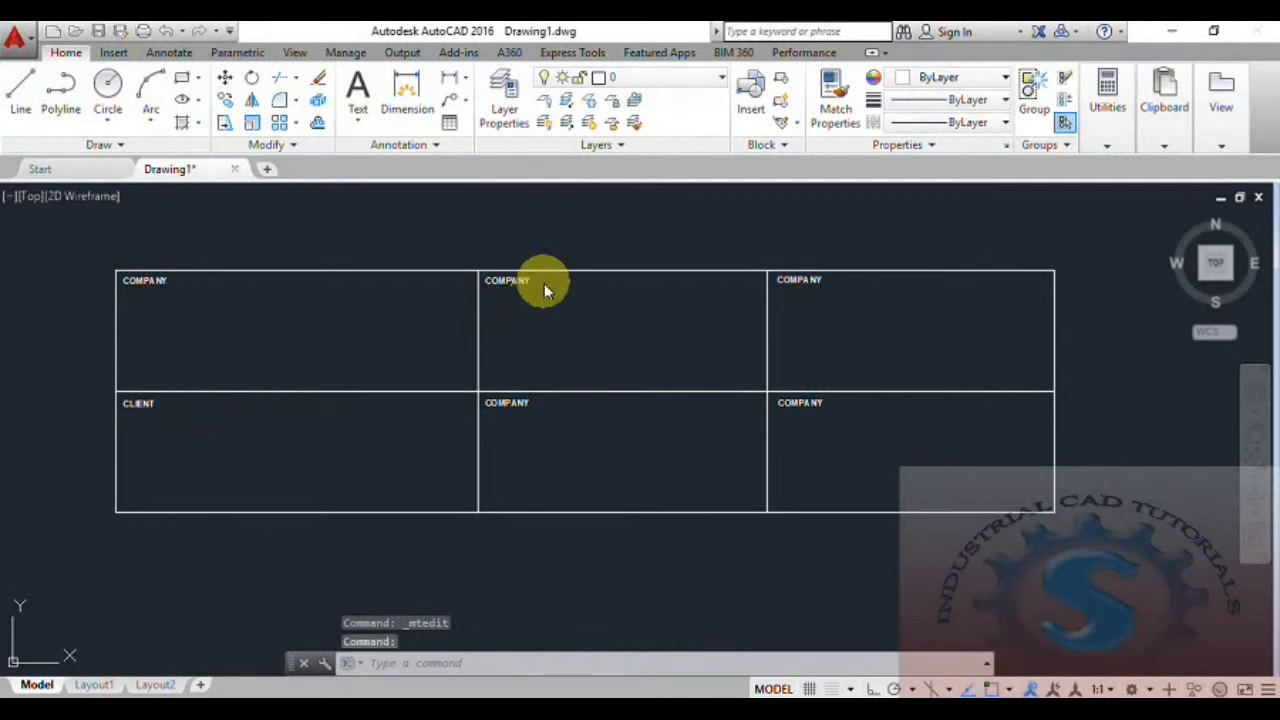
double_click(512, 280)
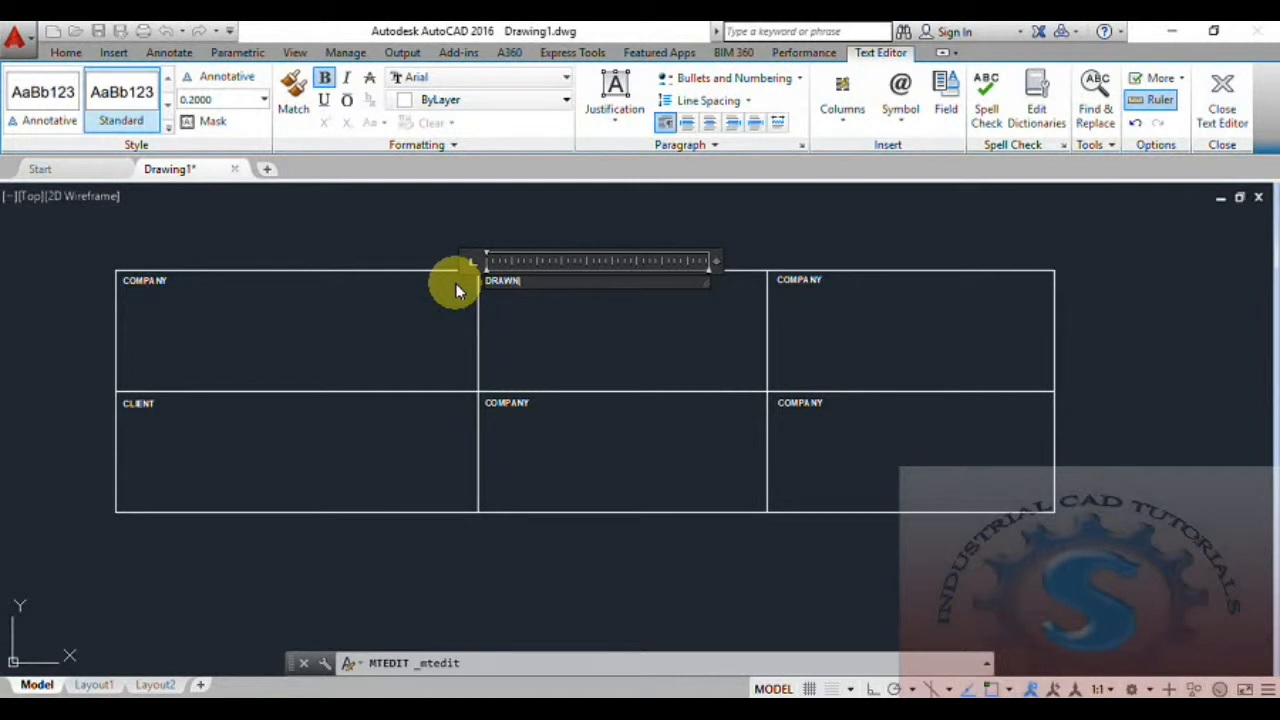
left_click(532, 328)
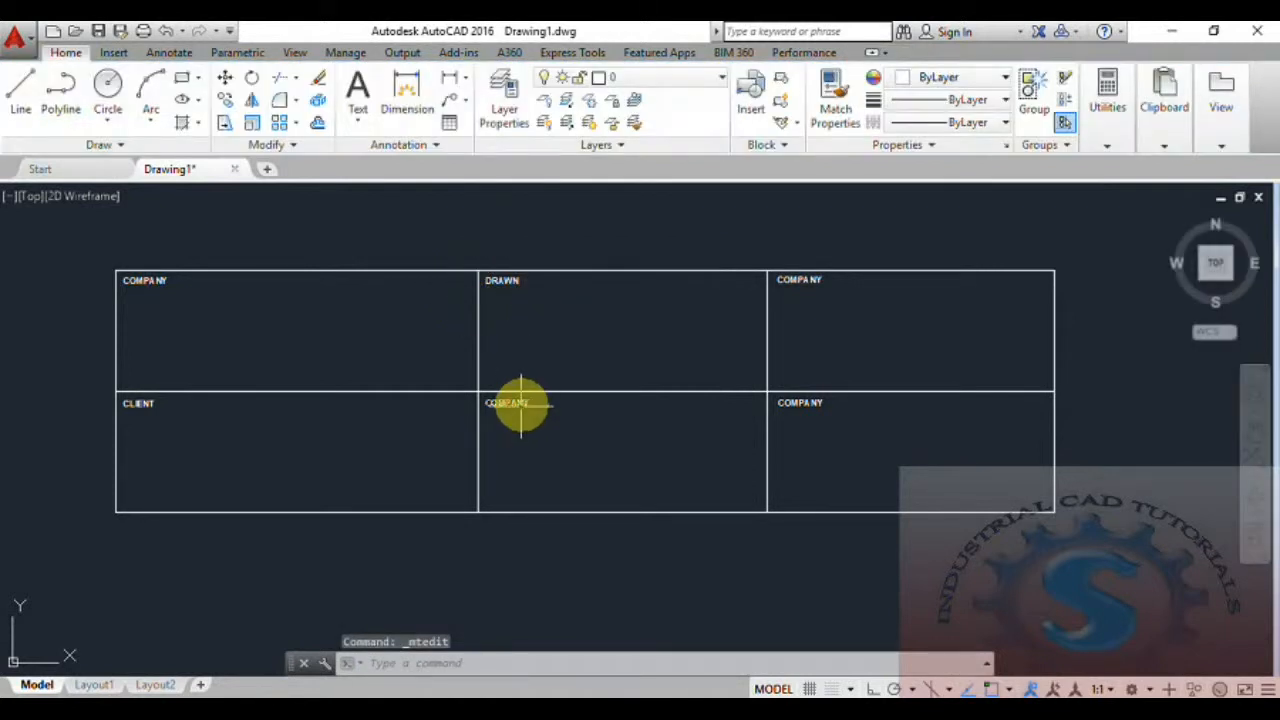
Change the text in the bottom-middle cell to EQUIPMENT.
left_click(522, 404)
double_click(522, 404)
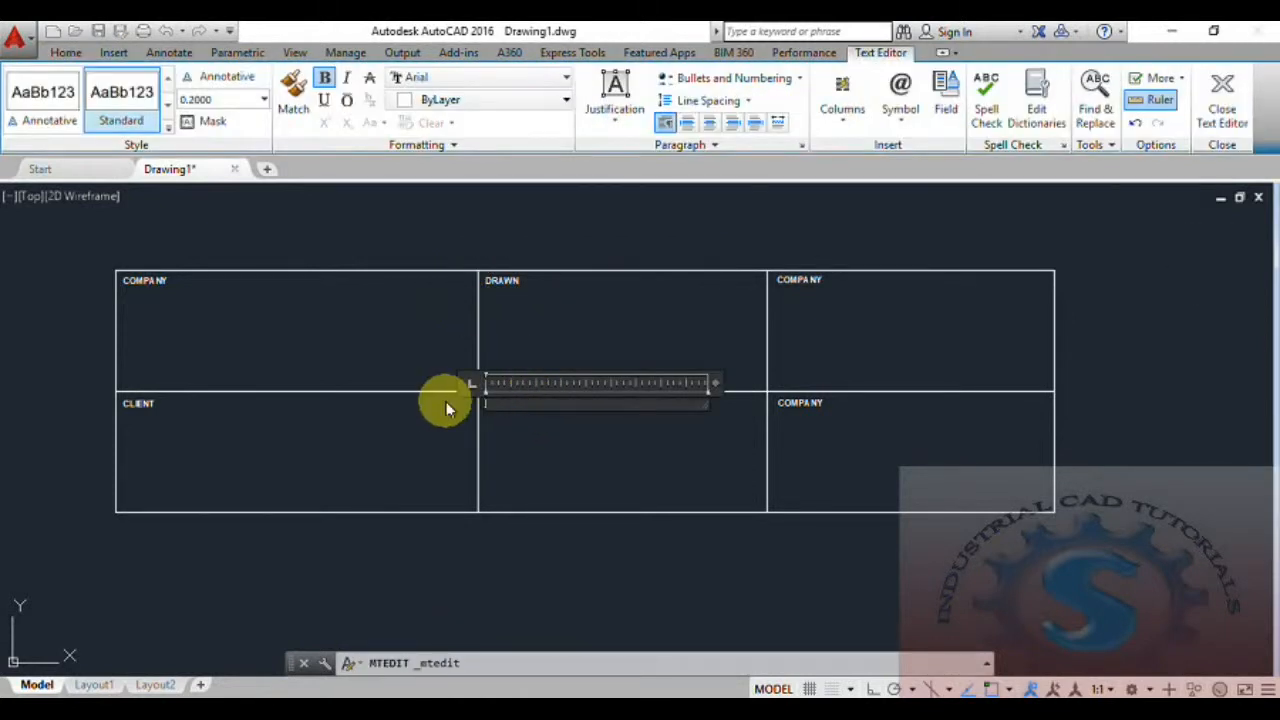
type("S")
key("BackSpace")
type("EQUIPMENT")
left_click(537, 449)
Change the text in the top-right cell to SHEET.
scroll(880, 337, "up", 2)
middle_click_drag(663, 388, 580, 420)
scroll(698, 305, "up", 2)
scroll(688, 278, "down", 2)
middle_click_drag(680, 277, 641, 274)
double_click(650, 260)
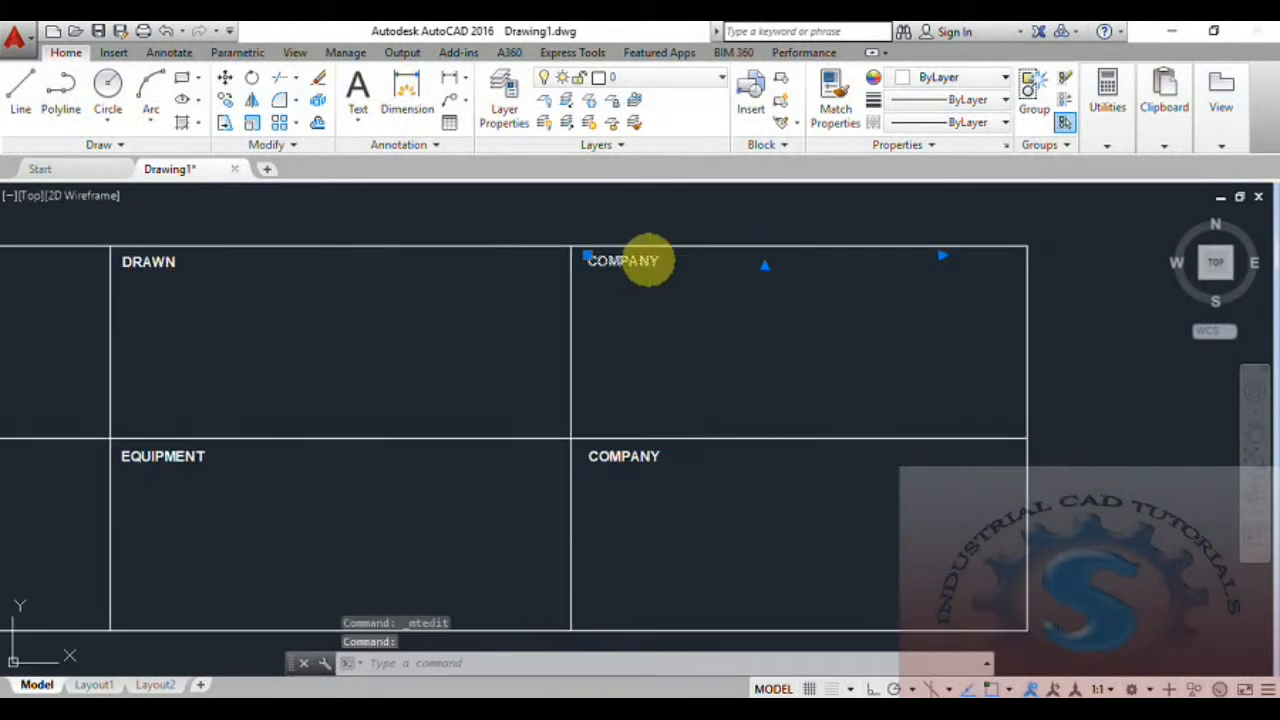
left_click_drag(670, 263, 560, 263)
key("Delete")
type("SHEET N")
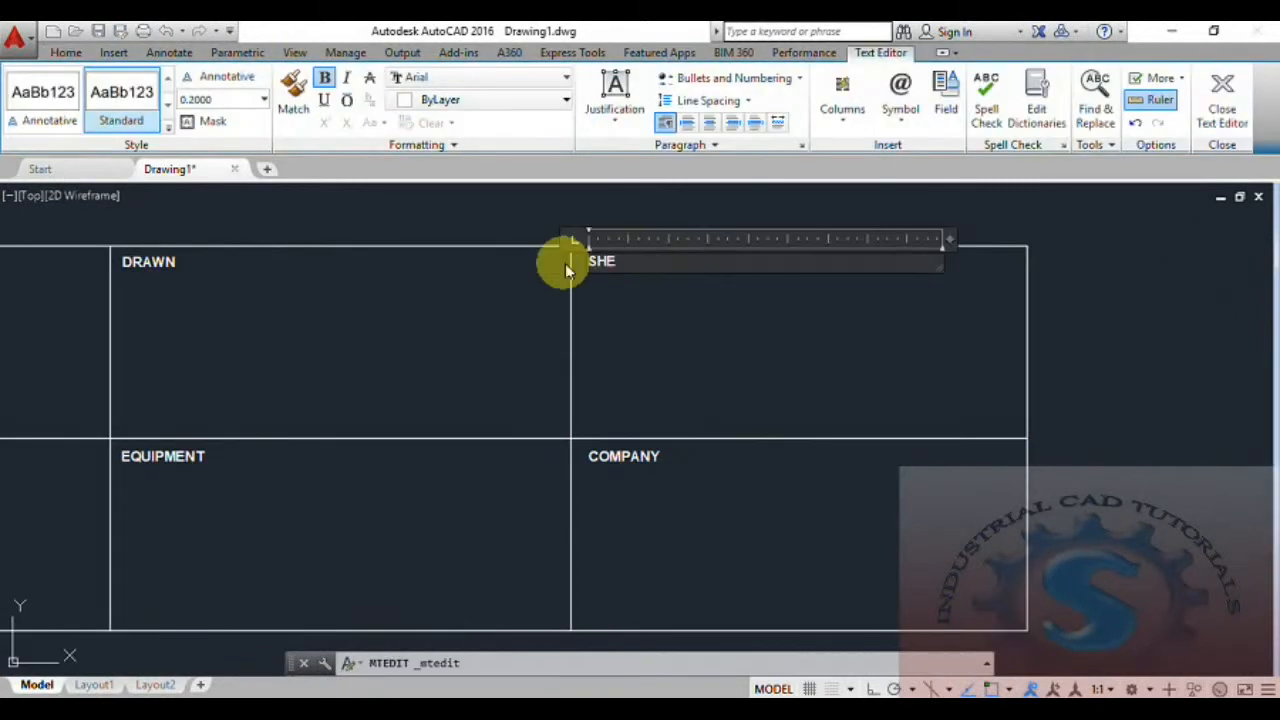
key("BackSpace")
key("BackSpace")
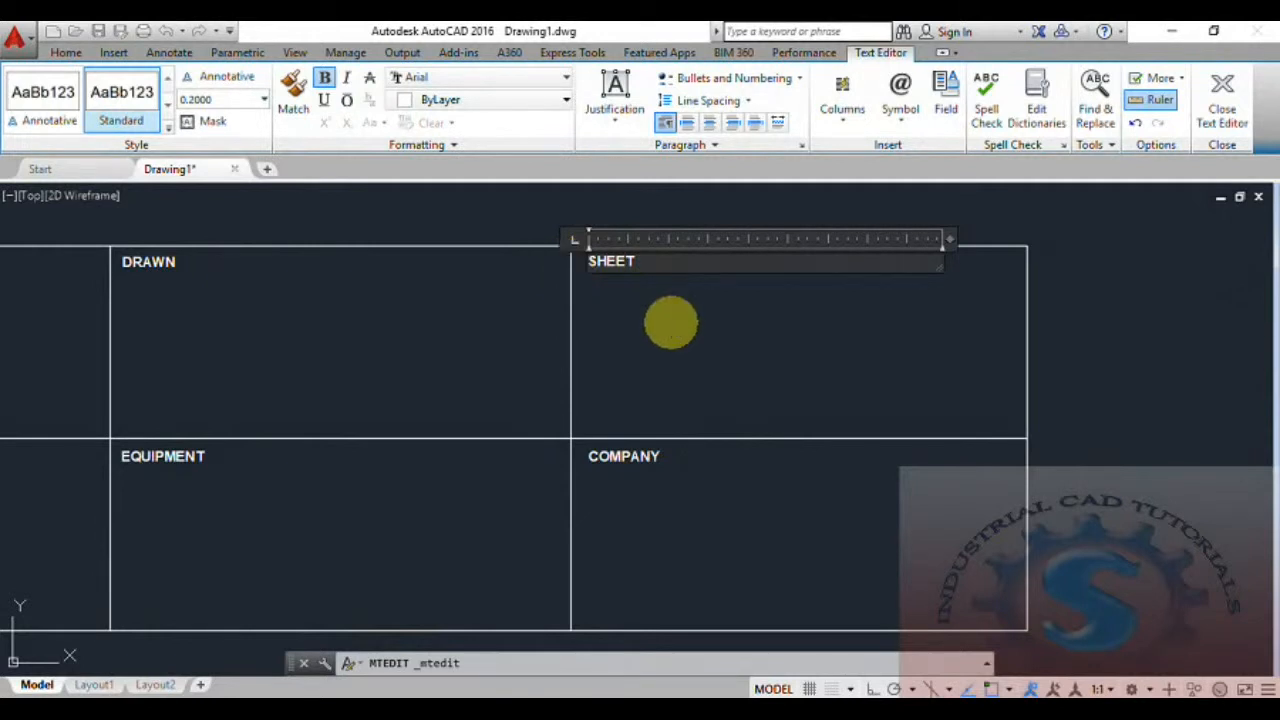
left_click(657, 366)
Change the text in the bottom-right cell to DATE.
middle_click_drag(629, 429, 634, 351)
double_click(632, 375)
left_click_drag(680, 374, 521, 377)
key("Delete")
type("DATE")
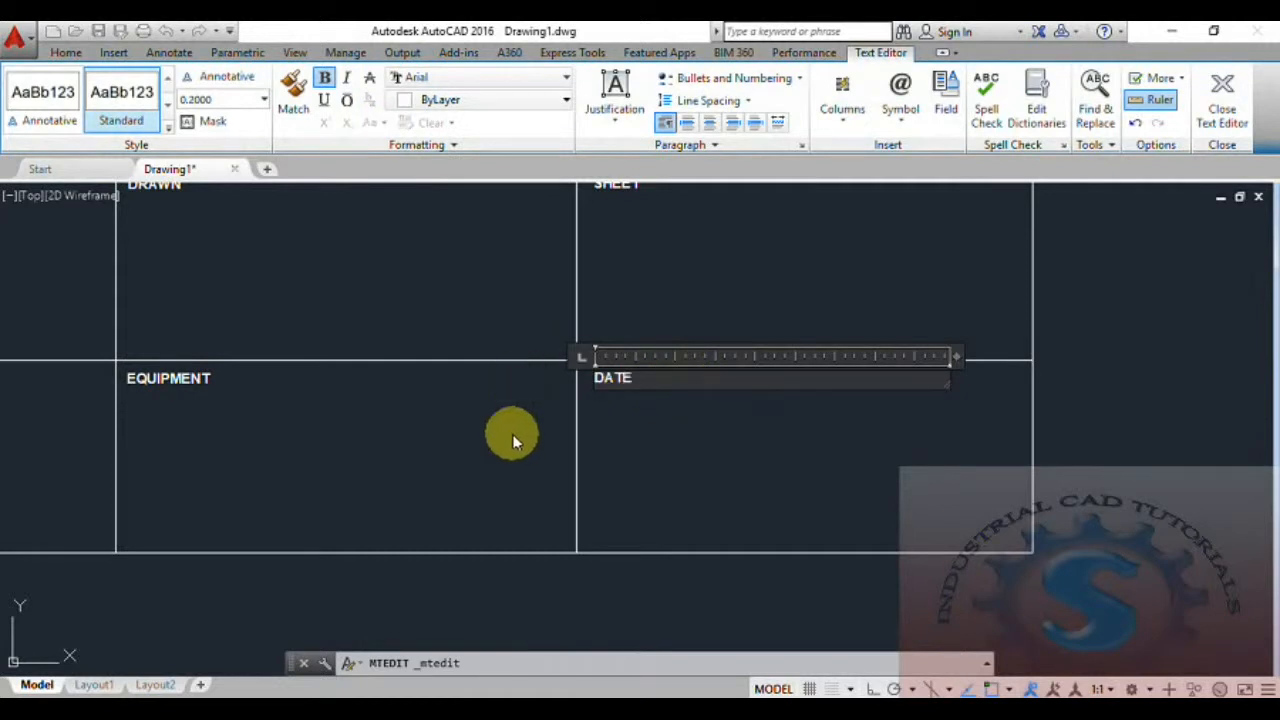
left_click(451, 434)
scroll(451, 409, "down", 2)
mouse_move(600, 406)
middle_mouse_down()
mouse_move(659, 413)
mouse_move(670, 428)
mouse_move(693, 421)
middle_mouse_up()
scroll(659, 413, "up", 2)
scroll(660, 410, "down", 4)
scroll(660, 411, "up", 2)
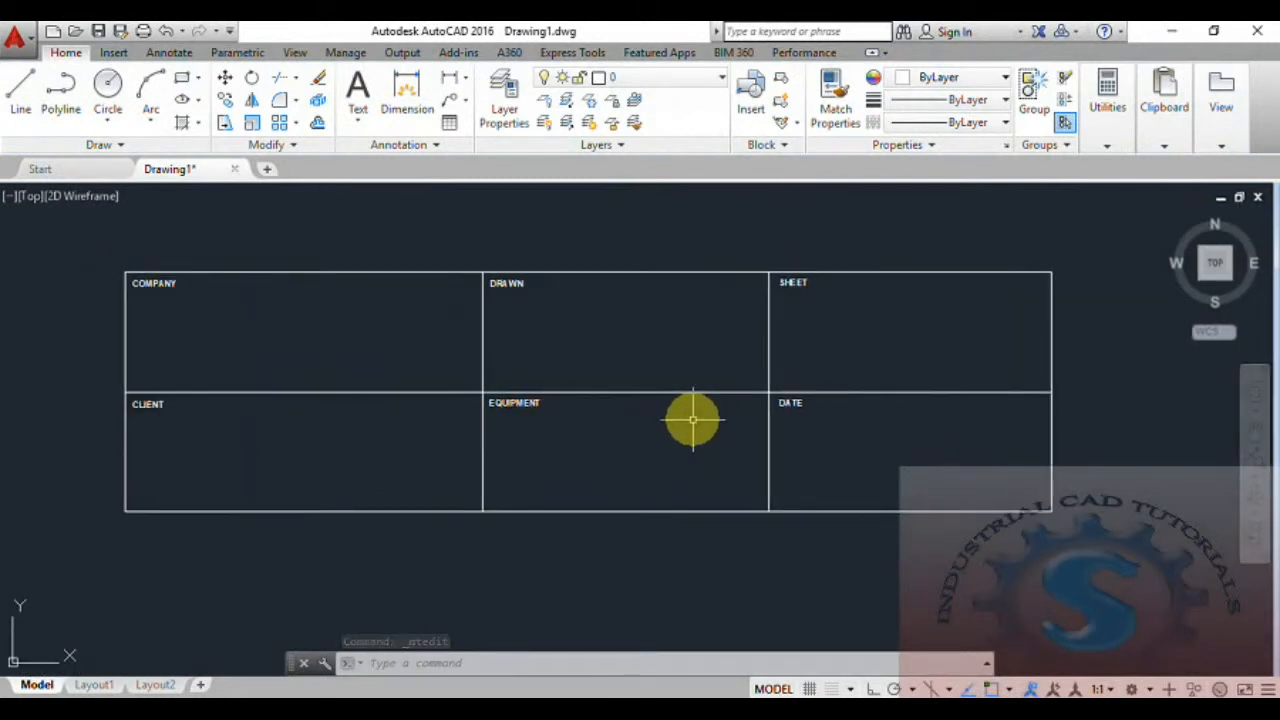
key("Escape")
key("Escape")
key("Escape")
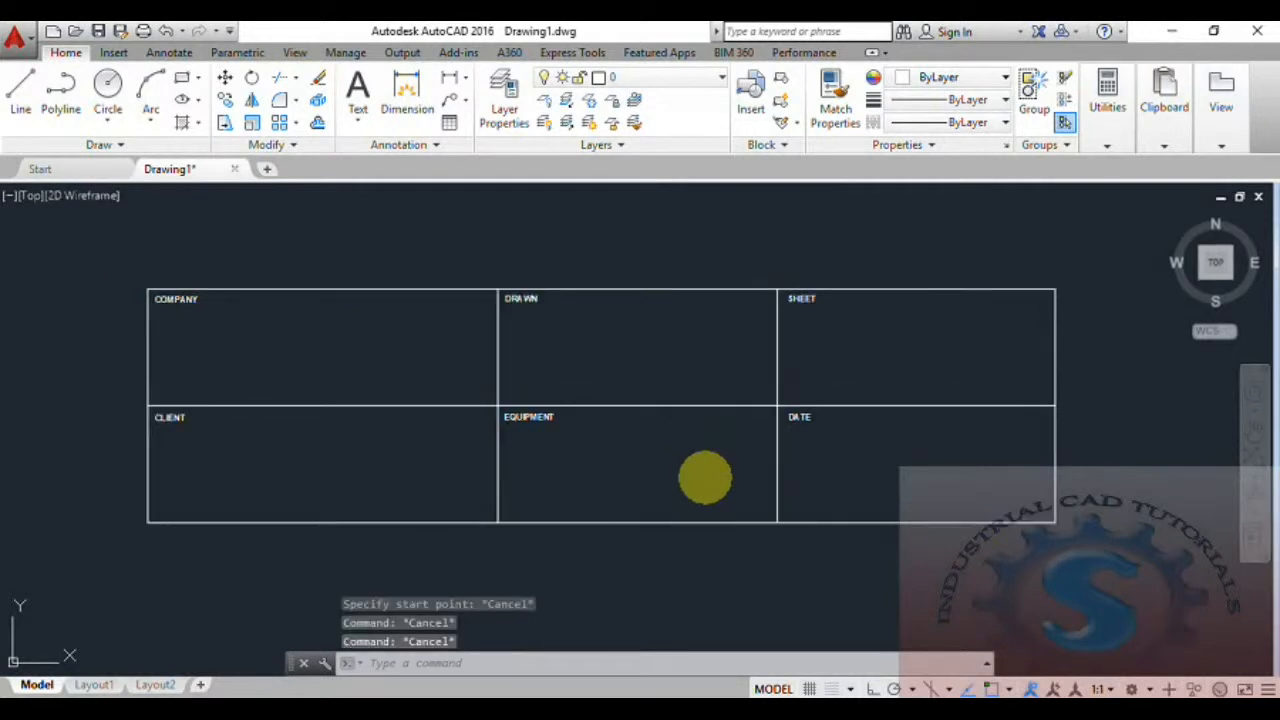
left_click(785, 147)
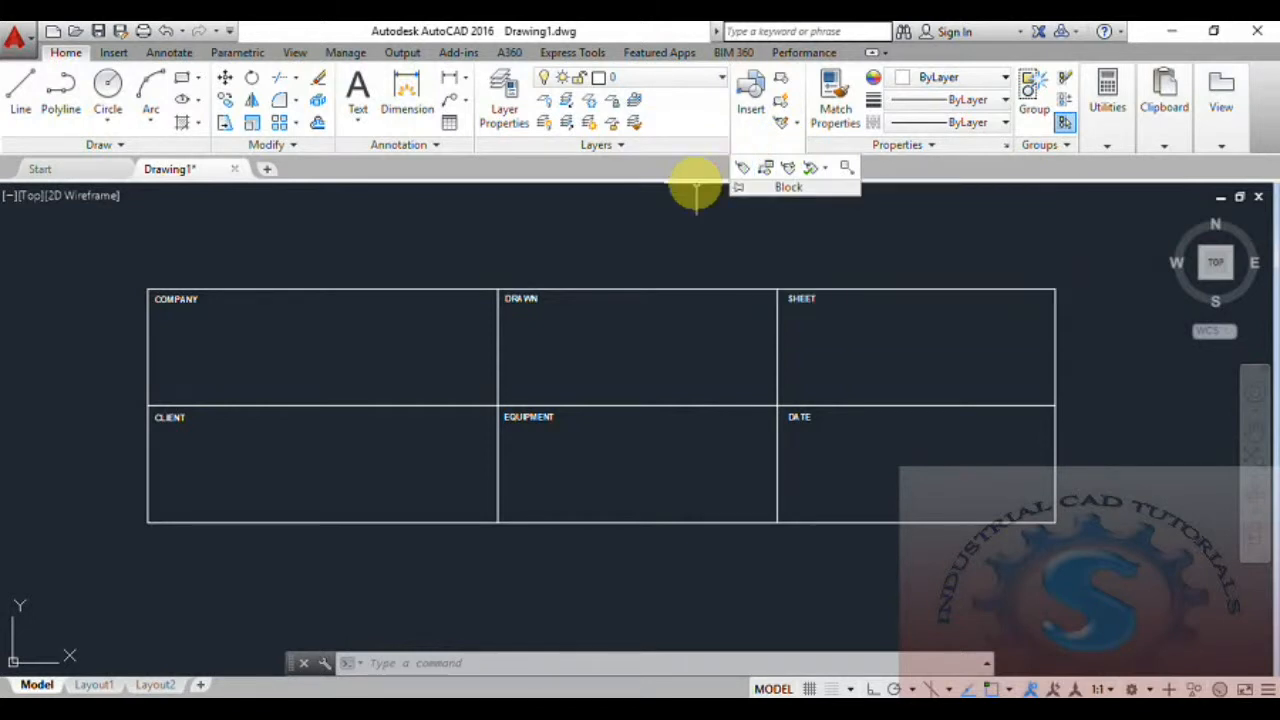
key("Escape")
key("Escape")
key("Escape")
left_click(386, 665)
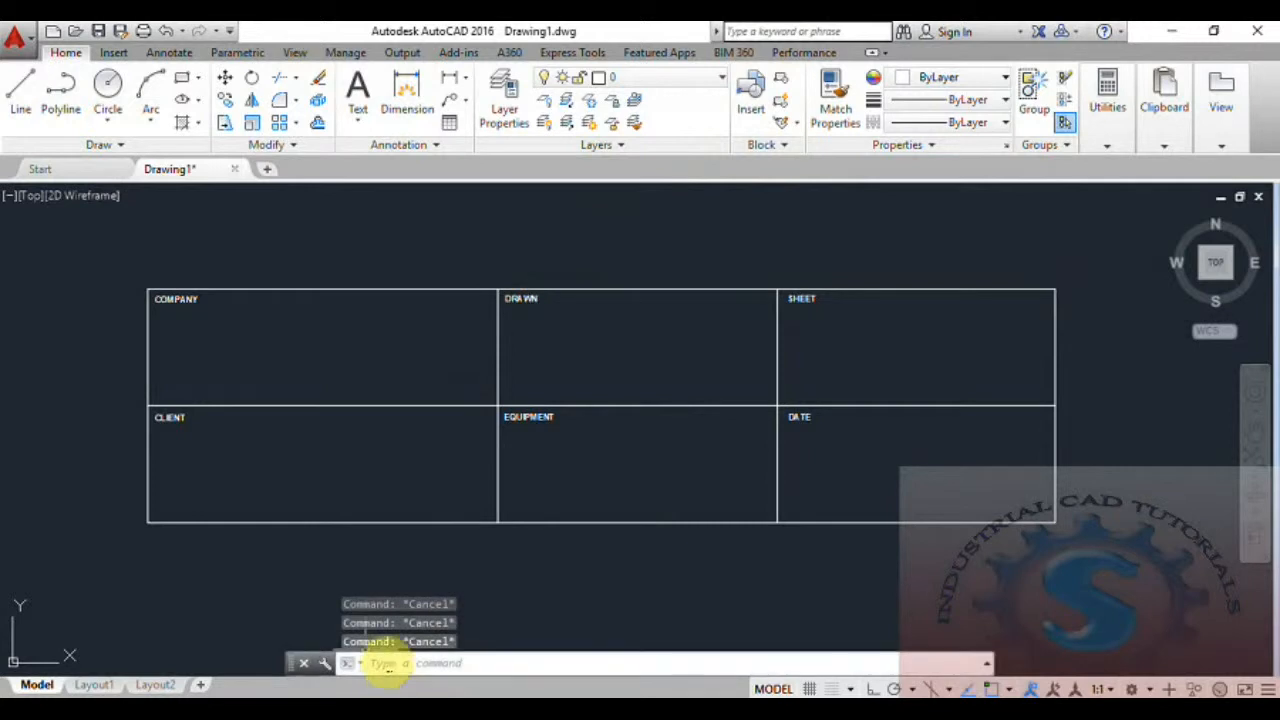
type("ATTDEF")
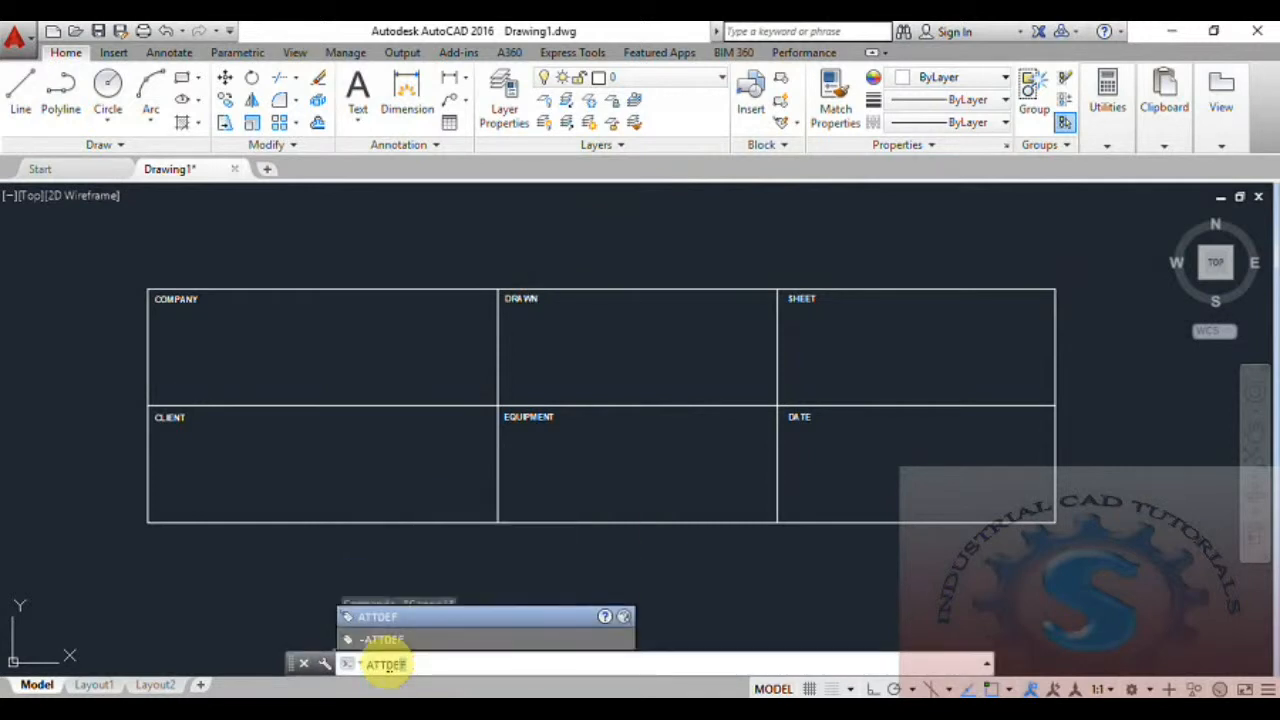
key("Return")
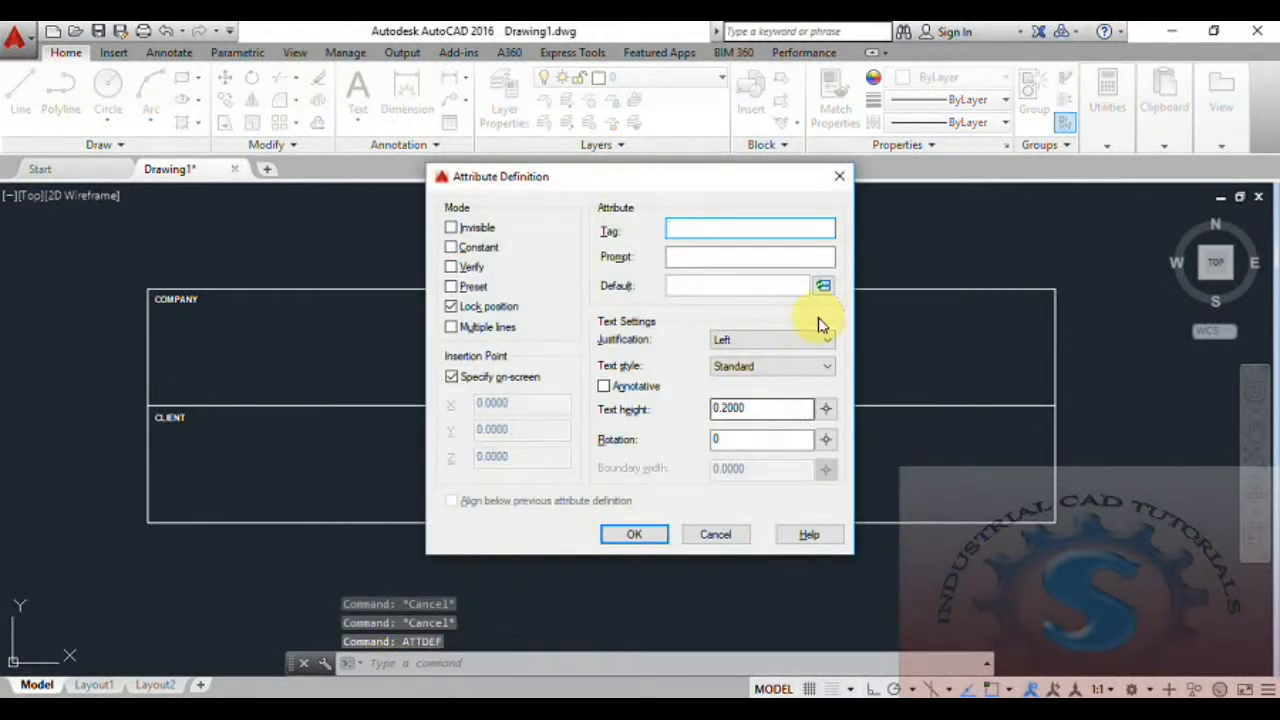
left_click(835, 178)
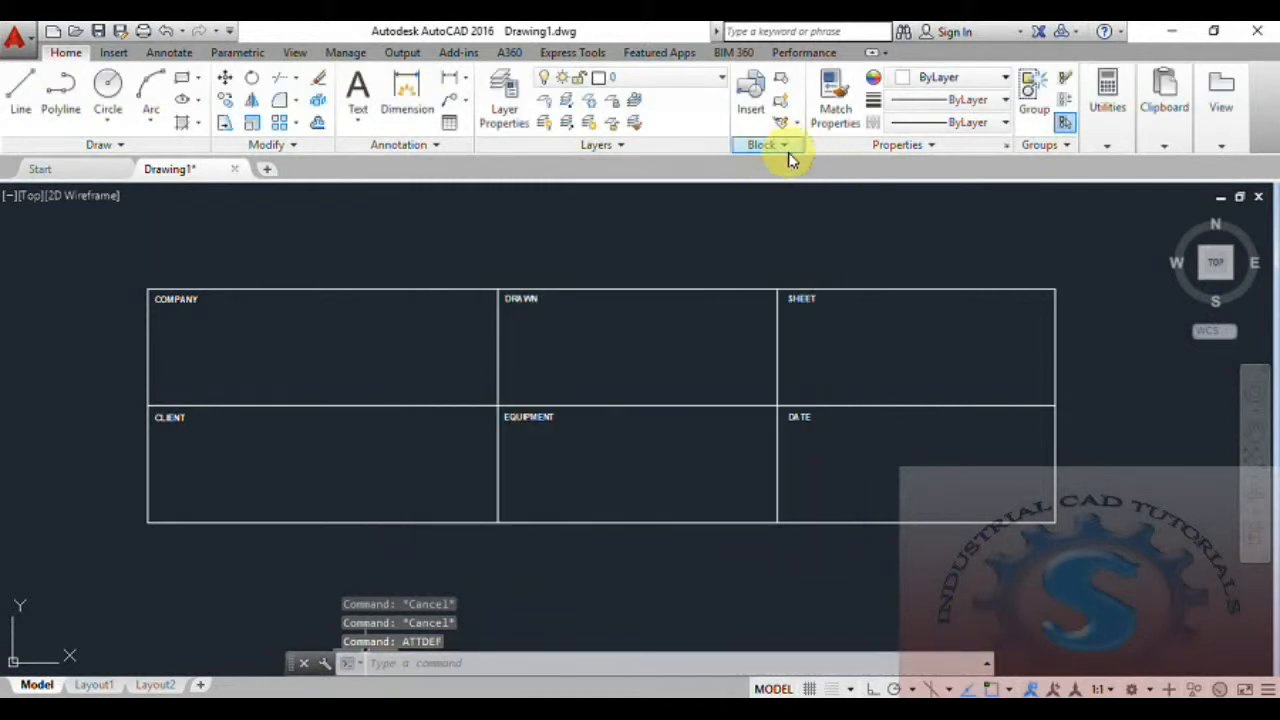
Start an attribute definition with tag COMPANY, prompt COMPANY NAME and default value GOVT LTD.
left_click(778, 146)
left_click(743, 175)
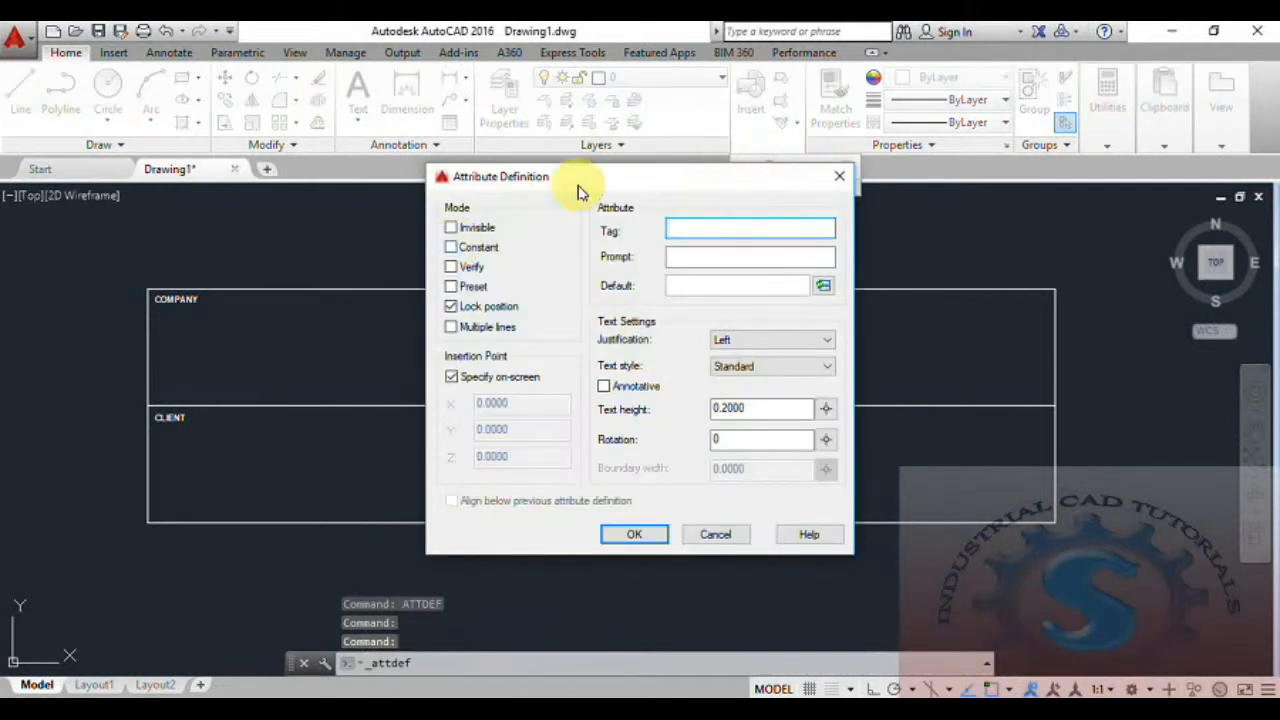
left_click_drag(580, 190, 528, 204)
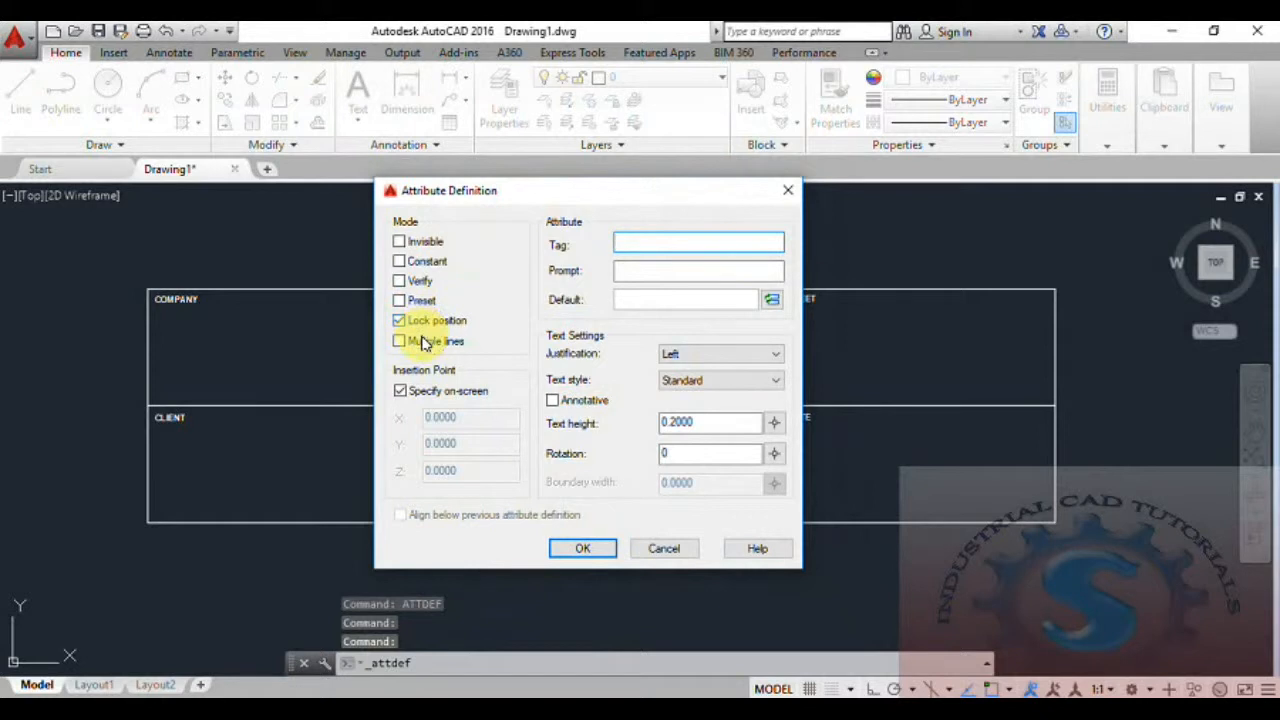
type("COMP")
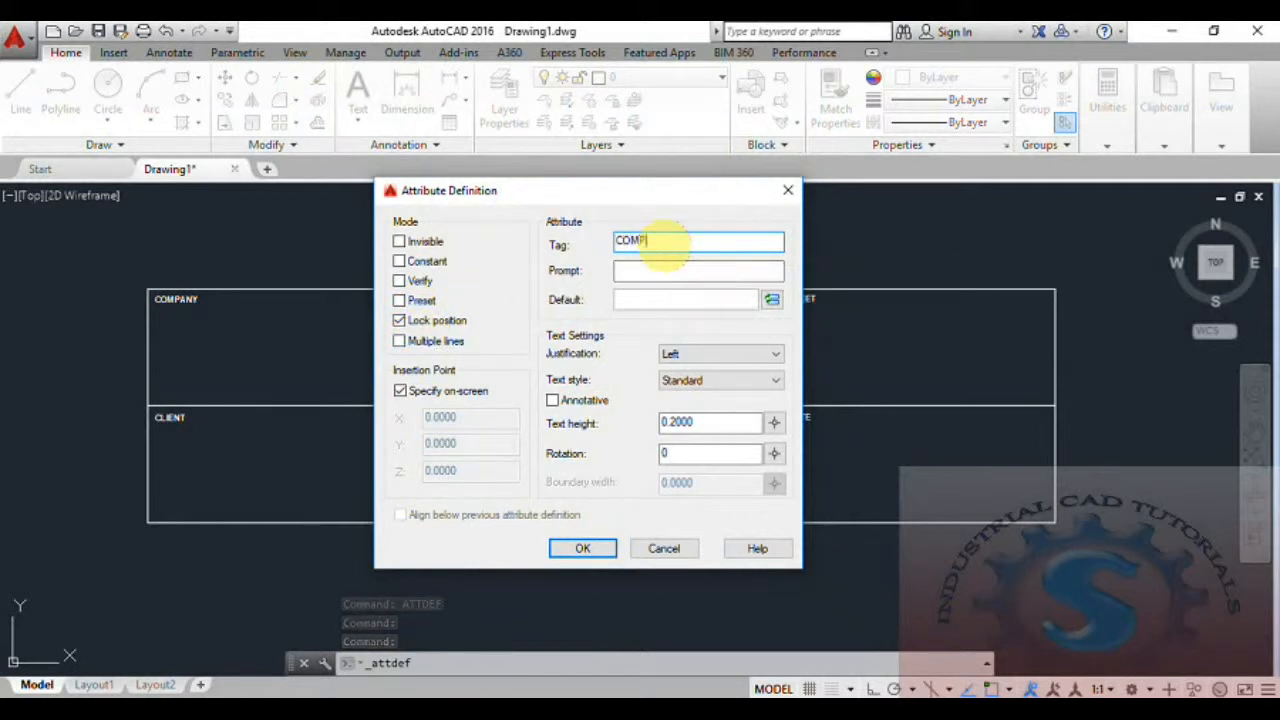
type("ANY")
left_click(655, 270)
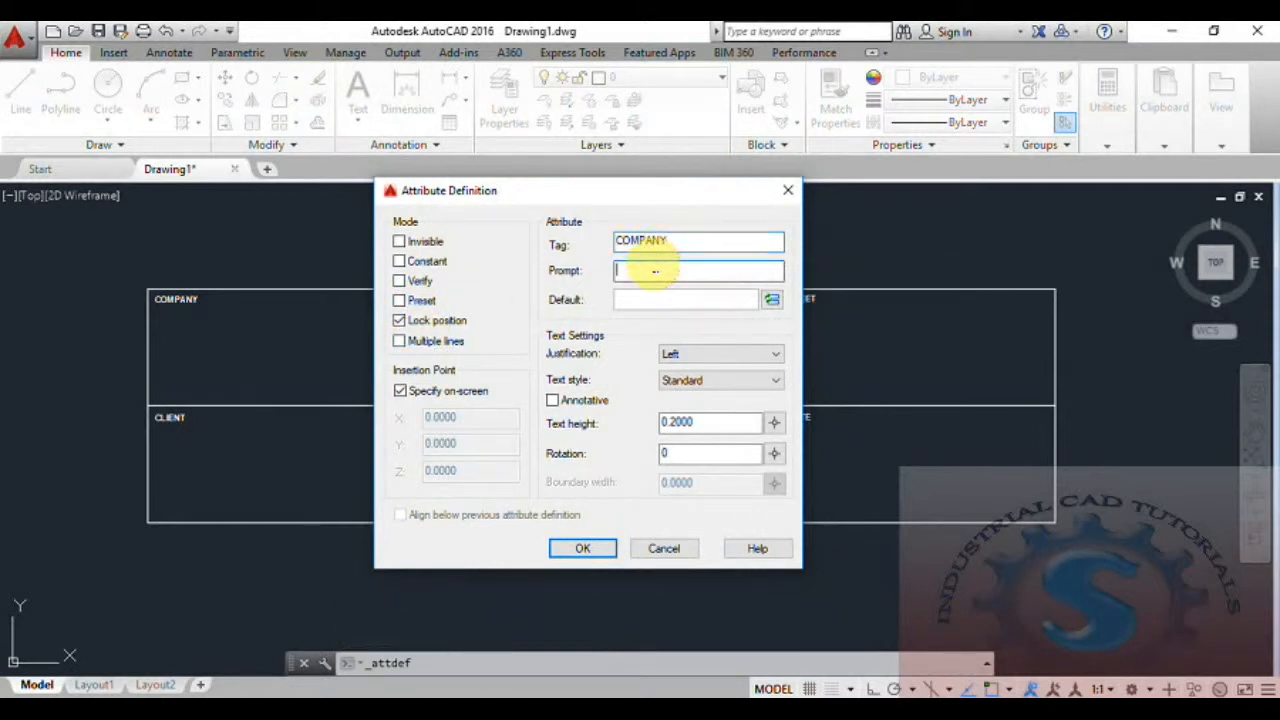
type("COMPANY NAME")
left_click(650, 299)
type("GOVT LTD")
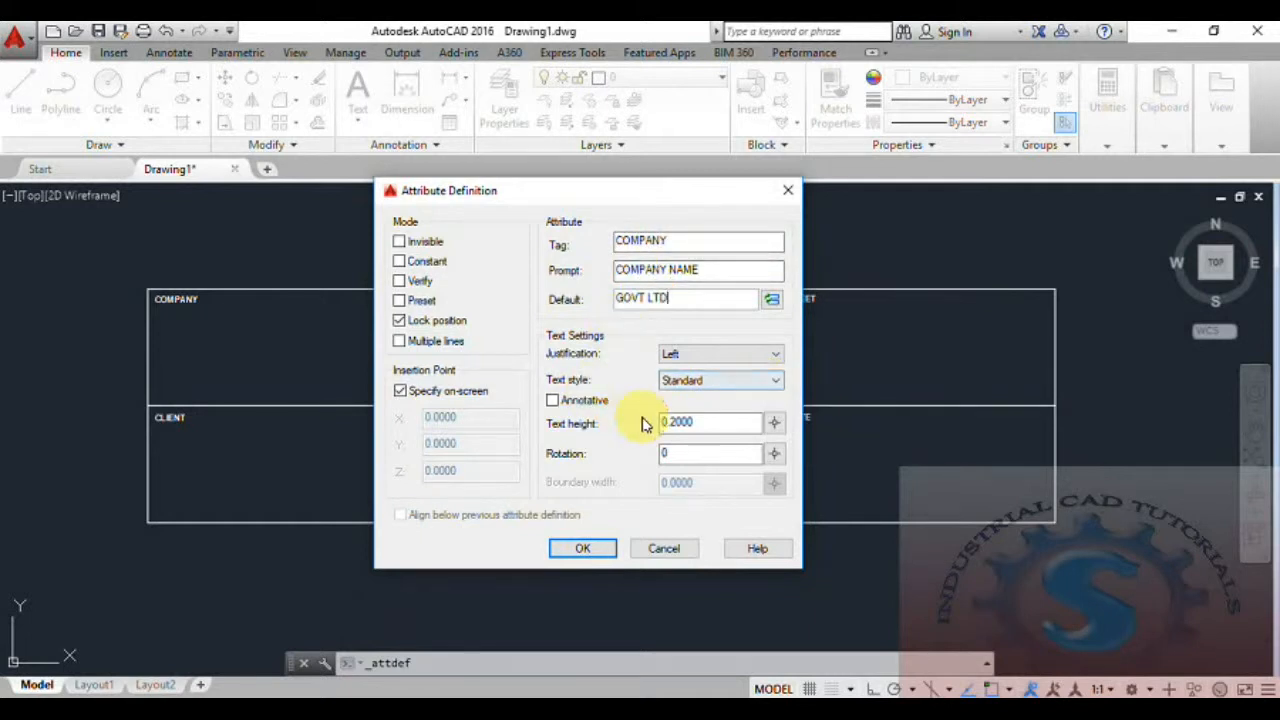
Set the attribute's text height to 1, keep the insertion point specified on-screen, and place it in the middle of the top-left cell.
left_click_drag(712, 422, 632, 430)
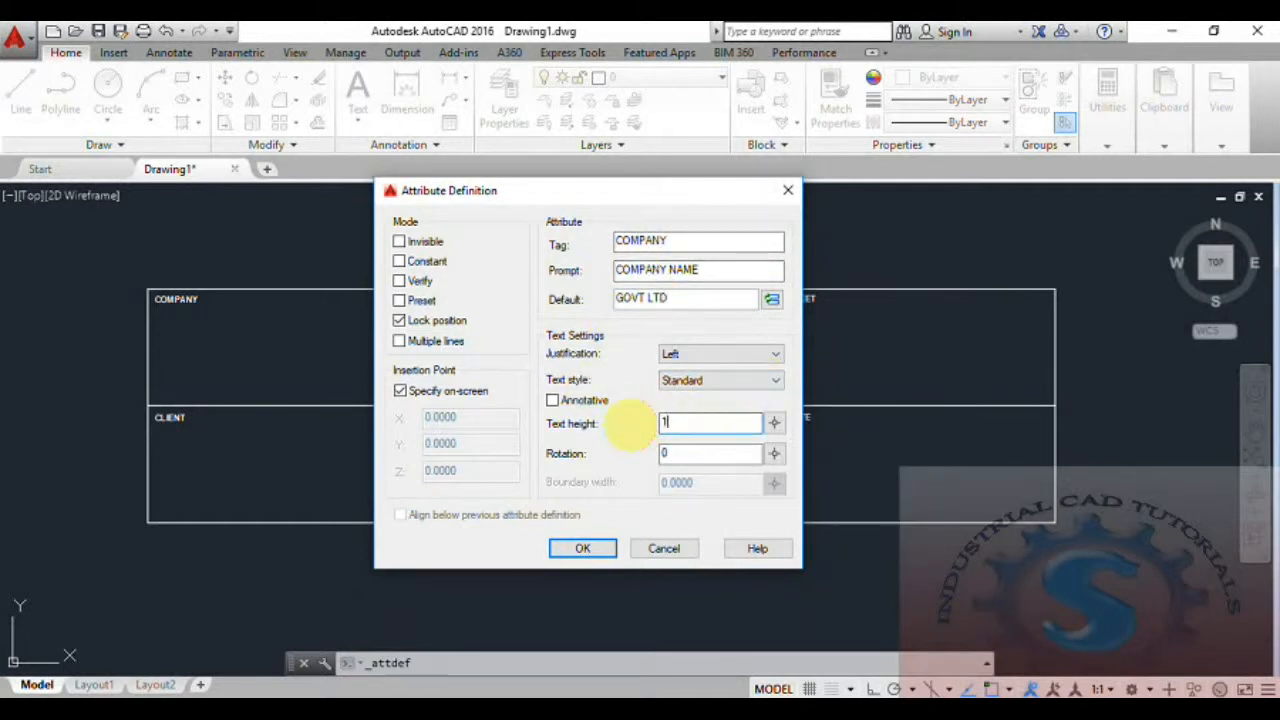
type("1")
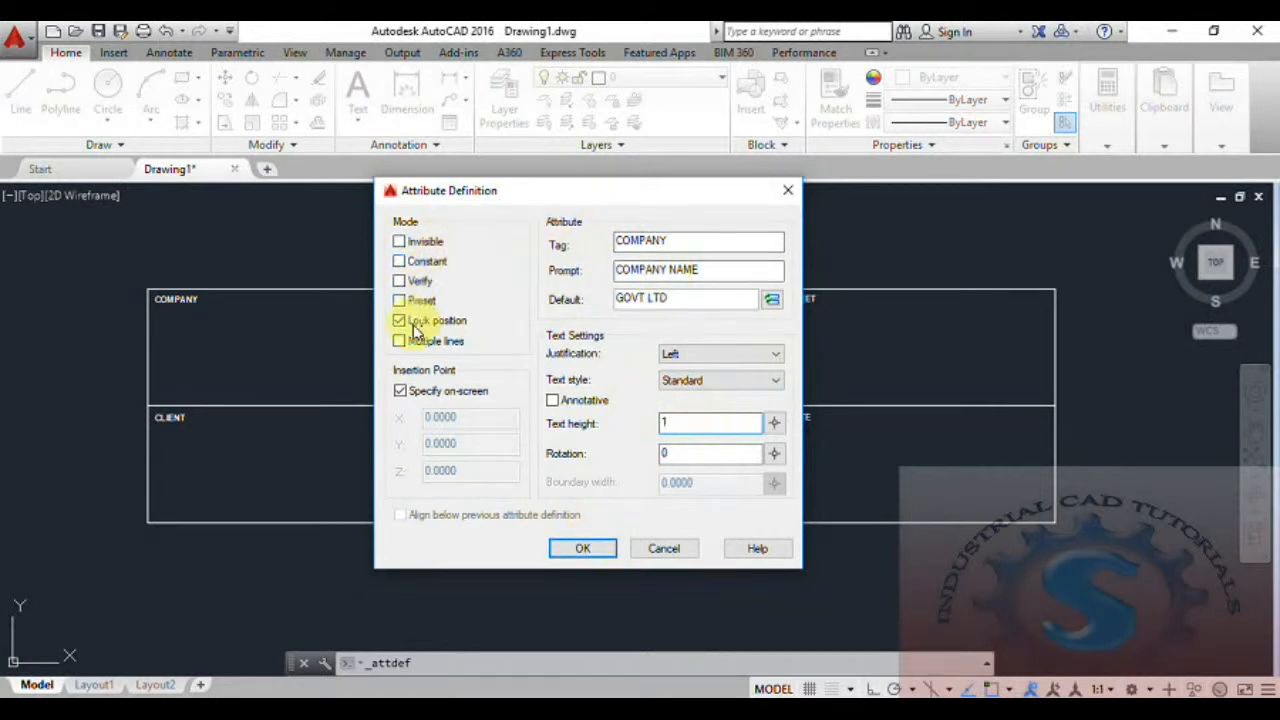
left_click(400, 391)
left_click(400, 391)
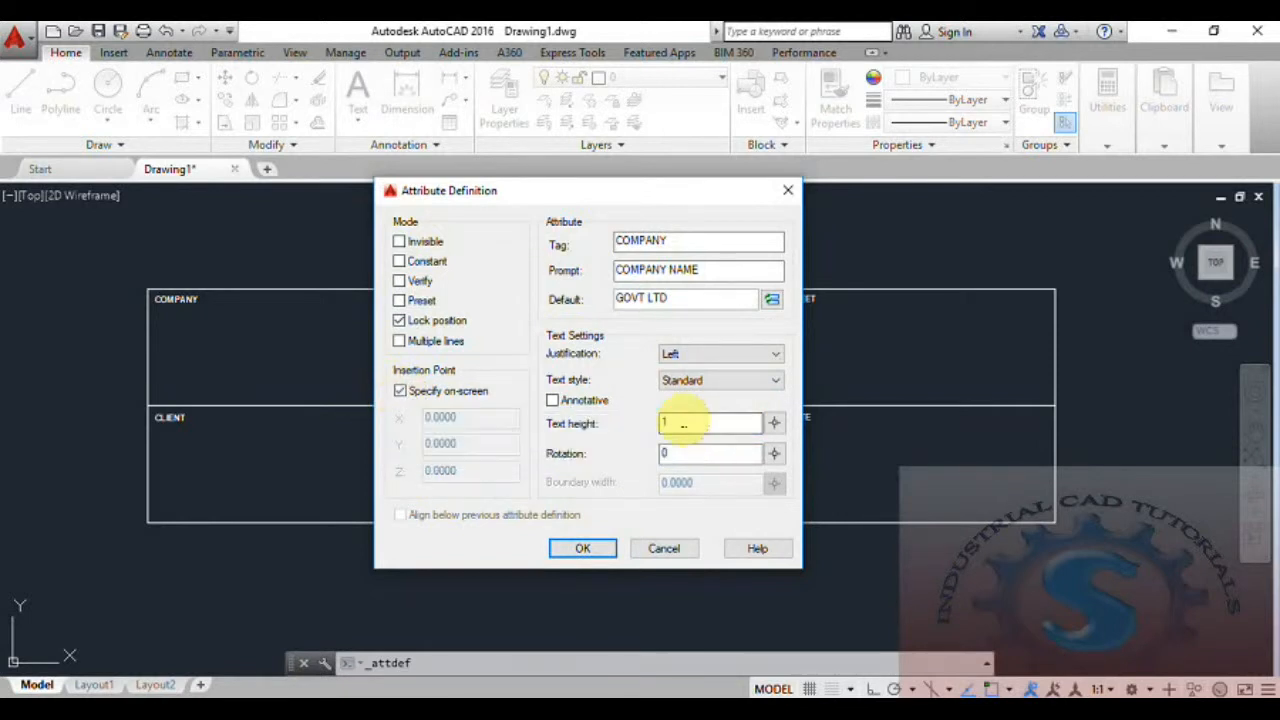
left_click(583, 549)
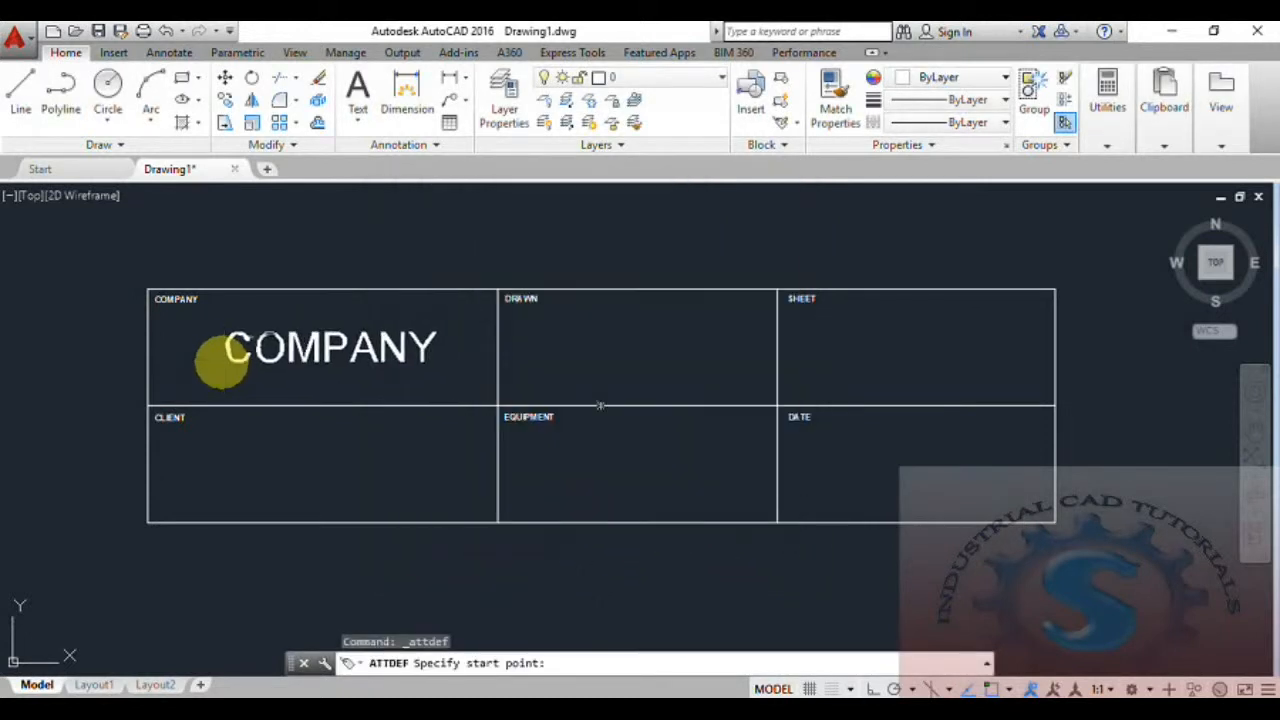
left_click(226, 363)
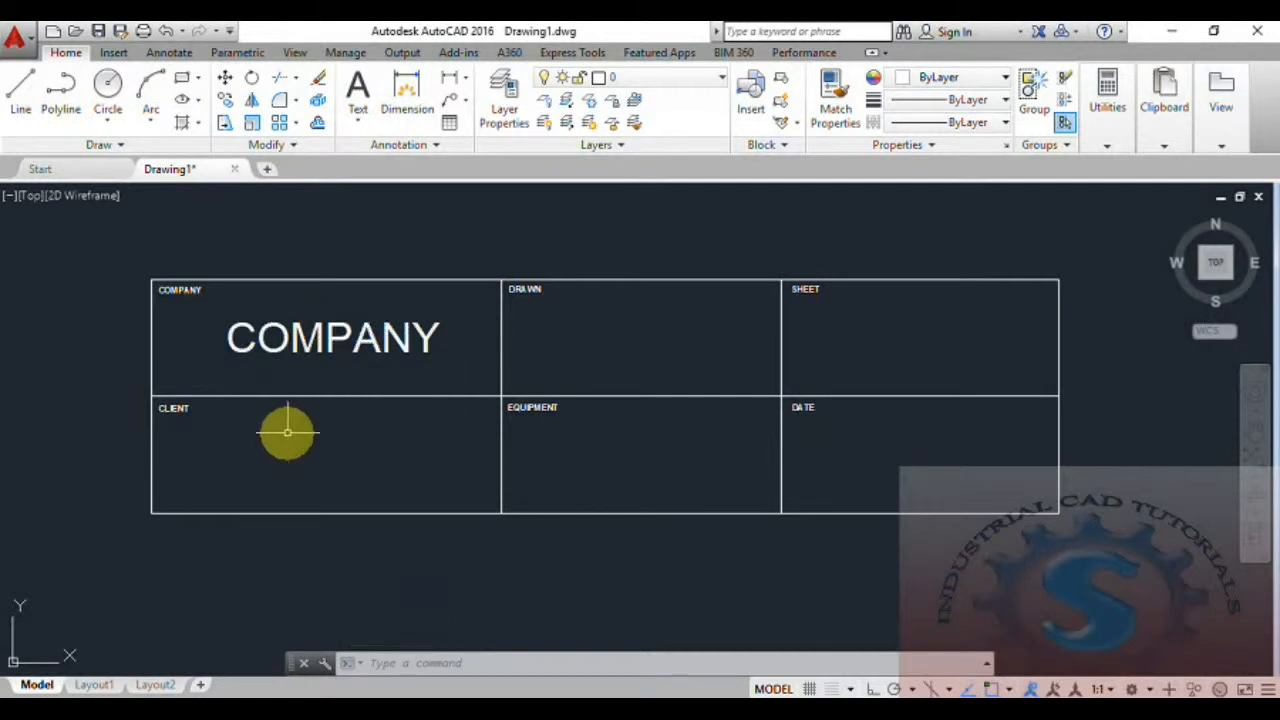
Start another attribute definition with tag CLIENT, prompt CLIENT NAME and default value PVT LTD, keeping the text height at 1.
type("ATT")
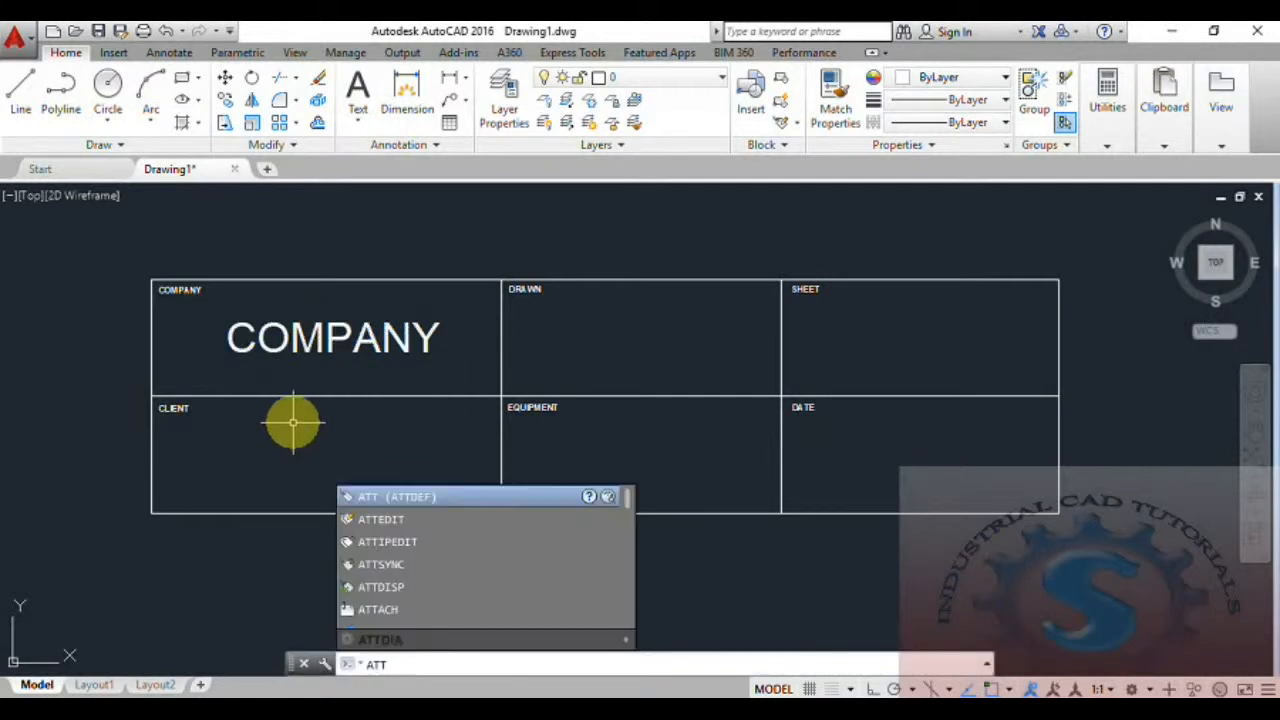
type("D")
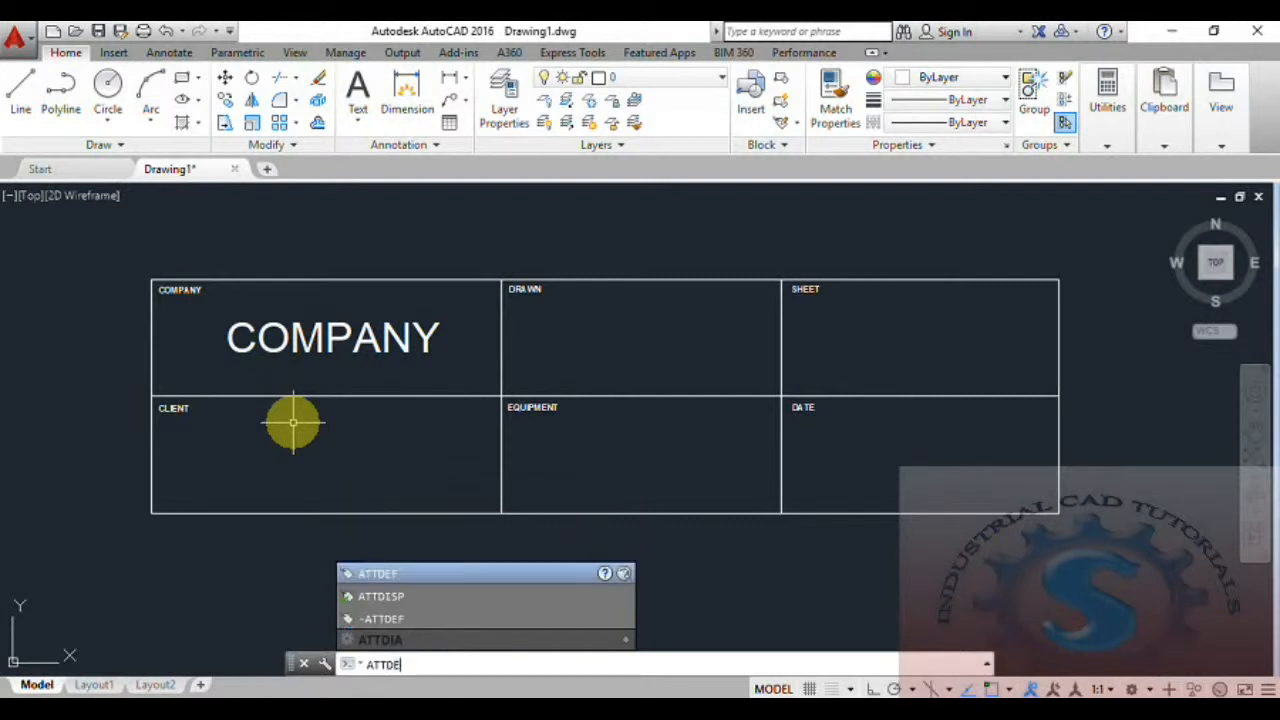
type("E")
key("Return")
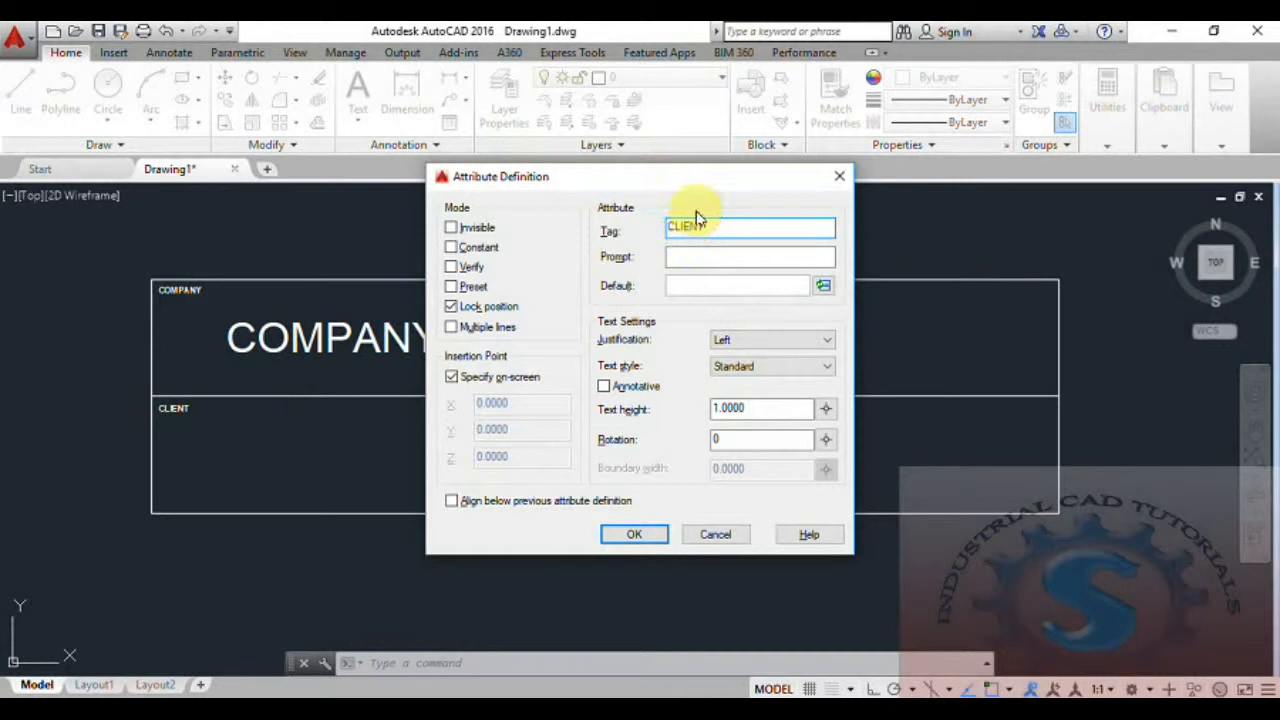
left_click(678, 257)
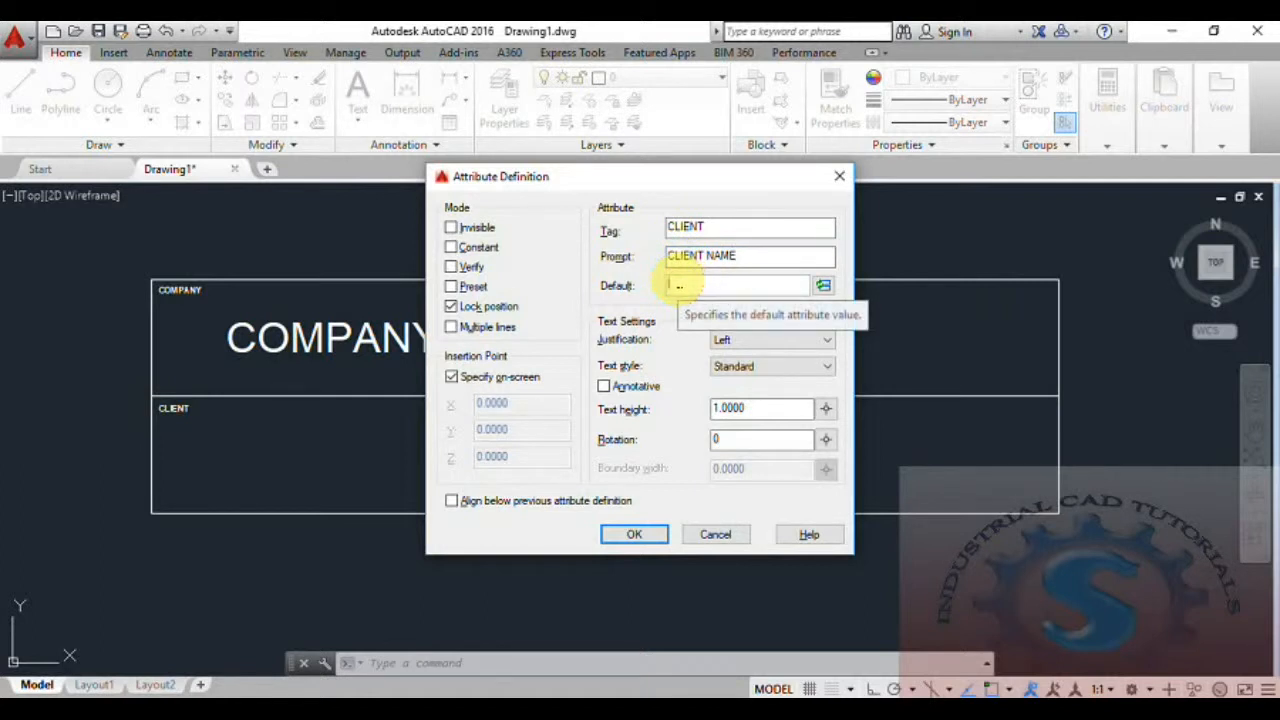
left_click(677, 285)
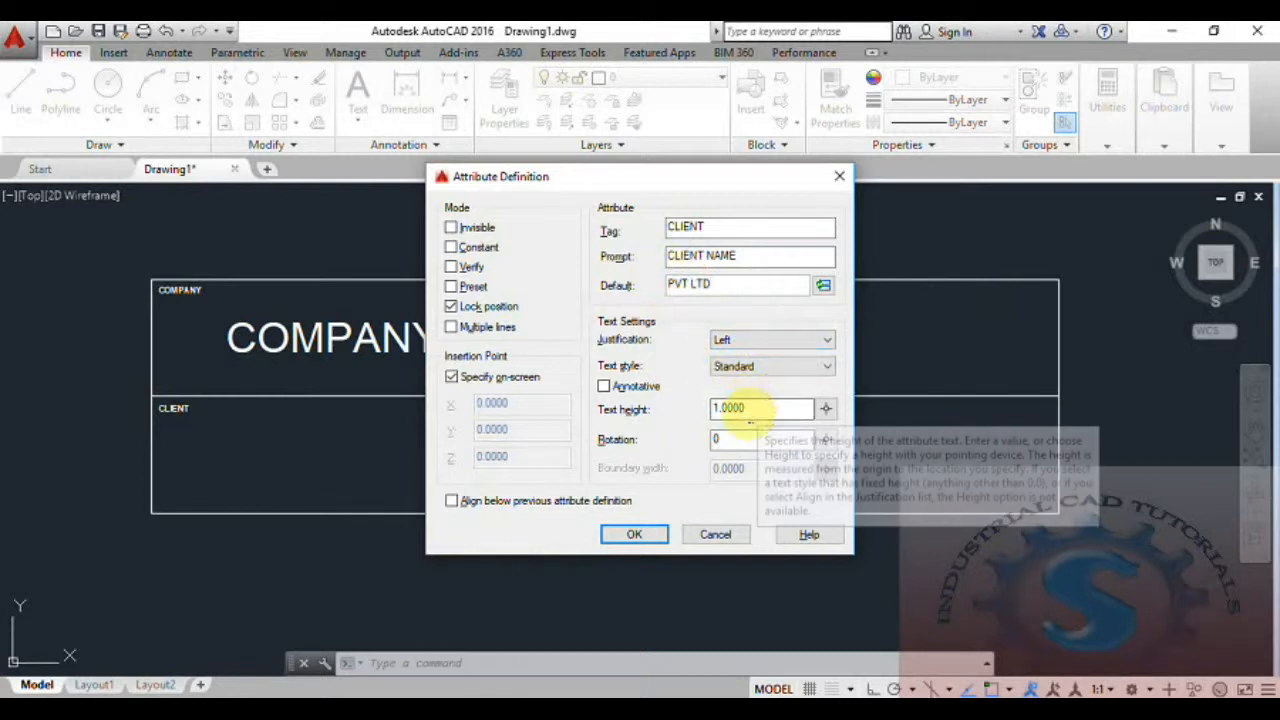
left_click(636, 535)
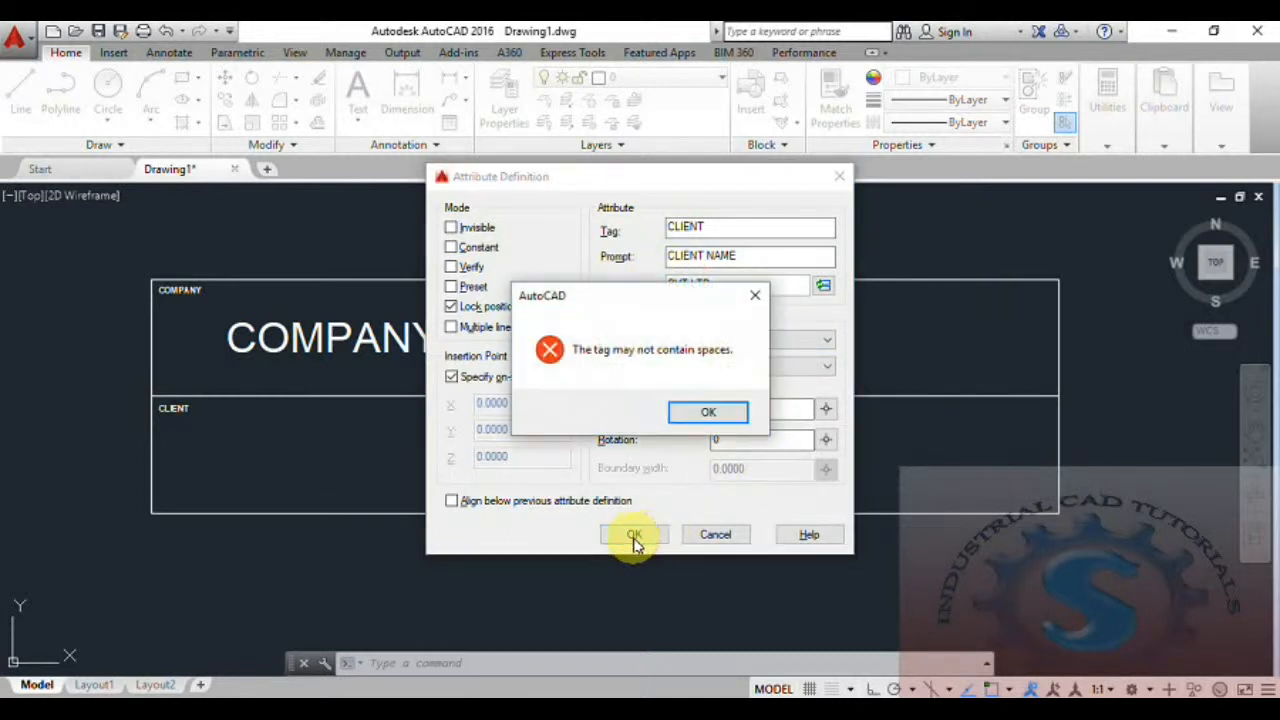
left_click(708, 418)
Remove the trailing space from the CLIENT tag and place the attribute in the middle of the bottom-left cell.
left_click(713, 228)
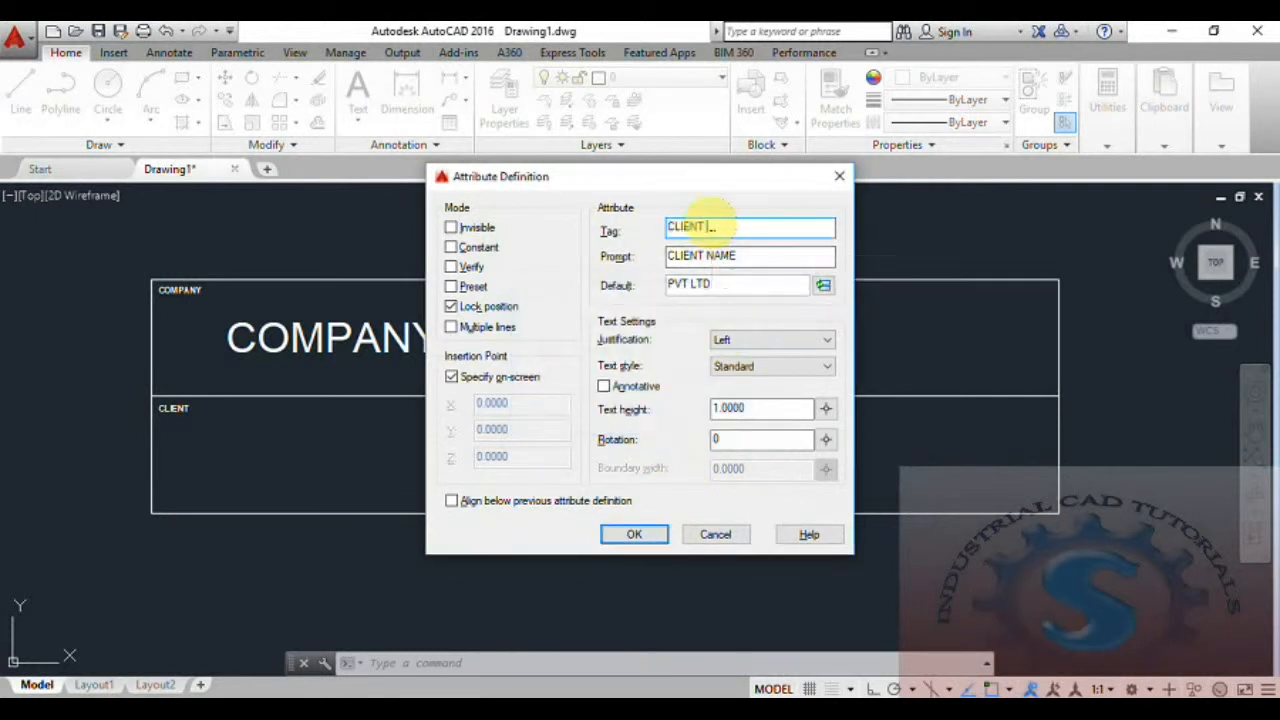
key("BackSpace")
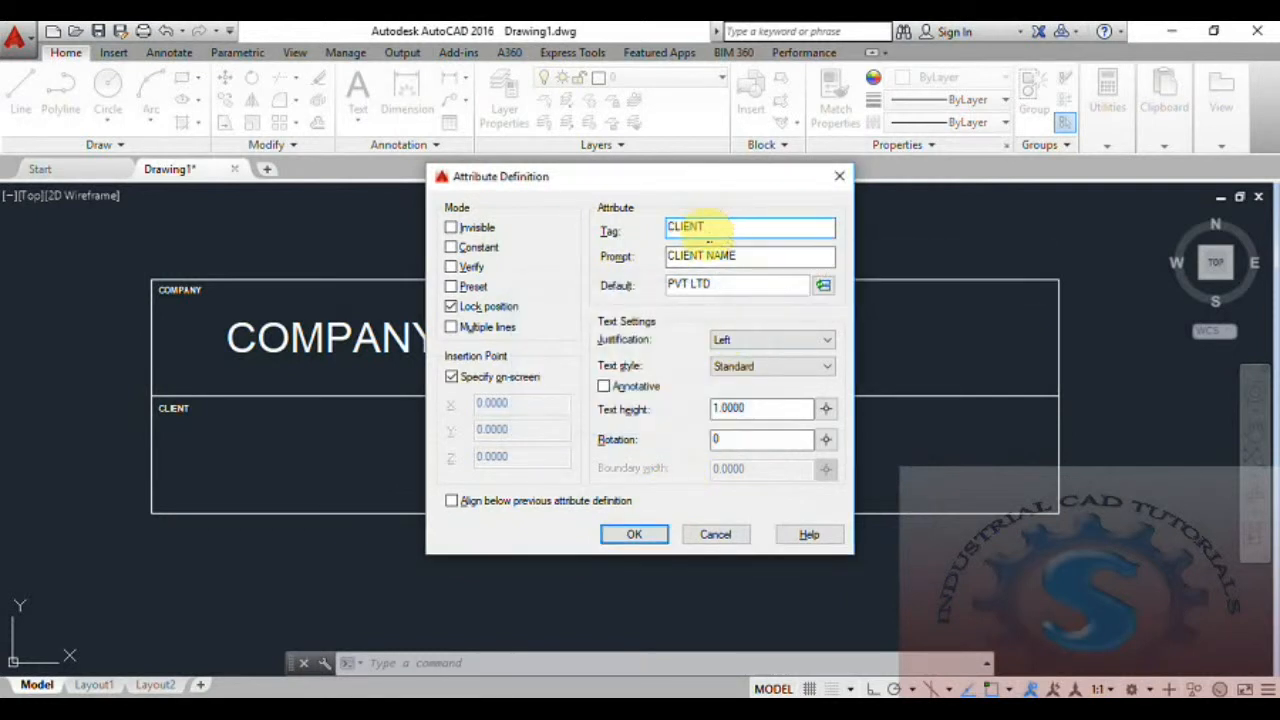
left_click(638, 535)
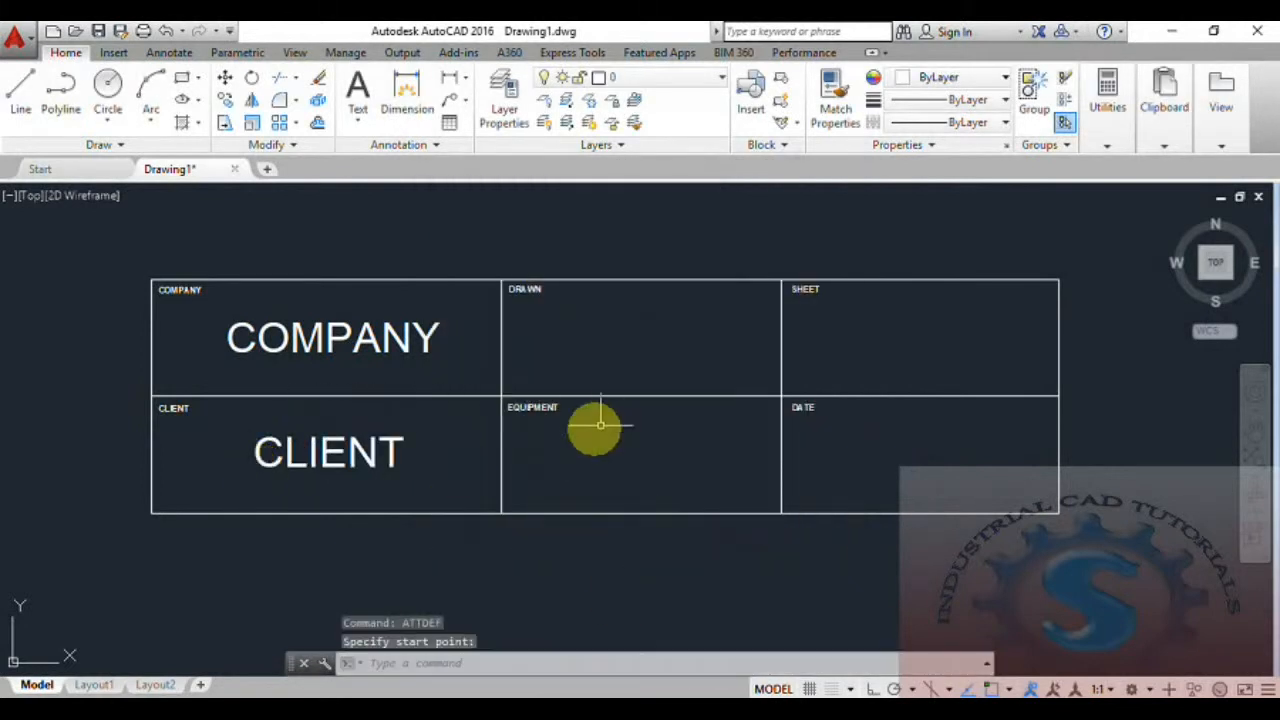
Start an attribute definition with tag DRAWN, a prompt for the drawn name and the drafter's name as default value.
type("A")
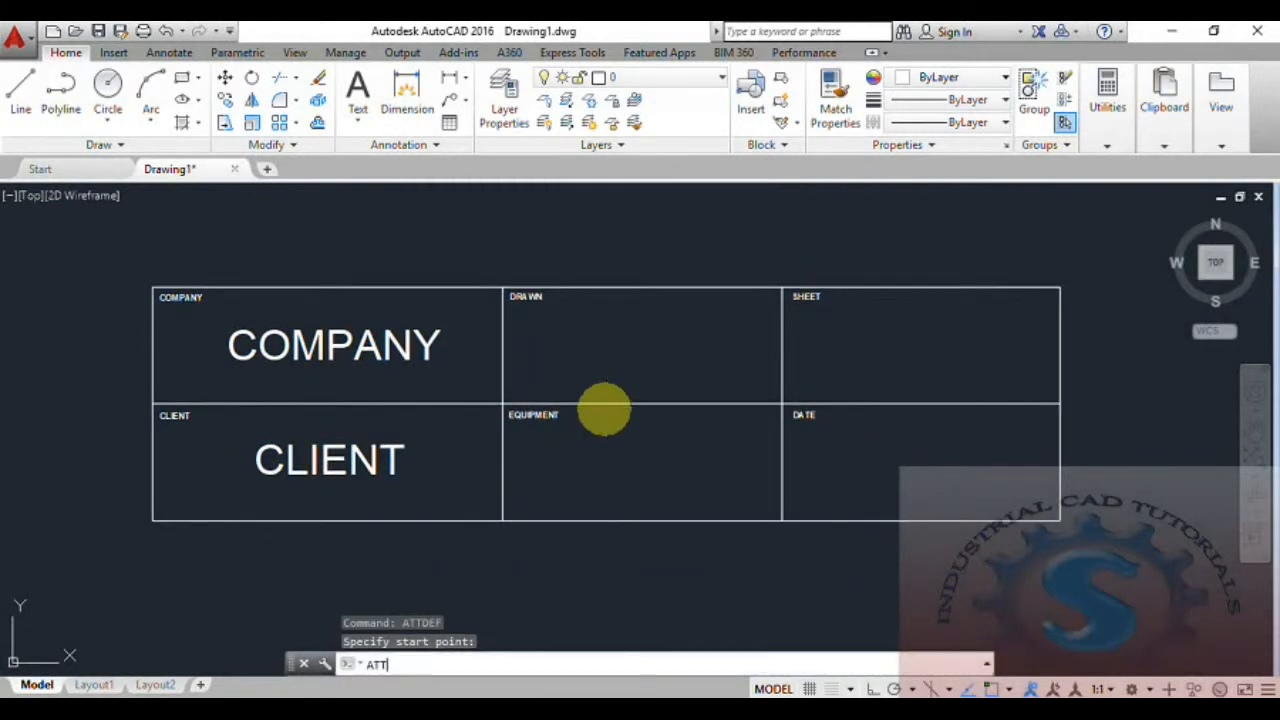
type("TT")
key("Return")
type("C")
mouse_move(714, 180)
left_mouse_down()
mouse_move(400, 286)
mouse_move(329, 262)
left_mouse_up()
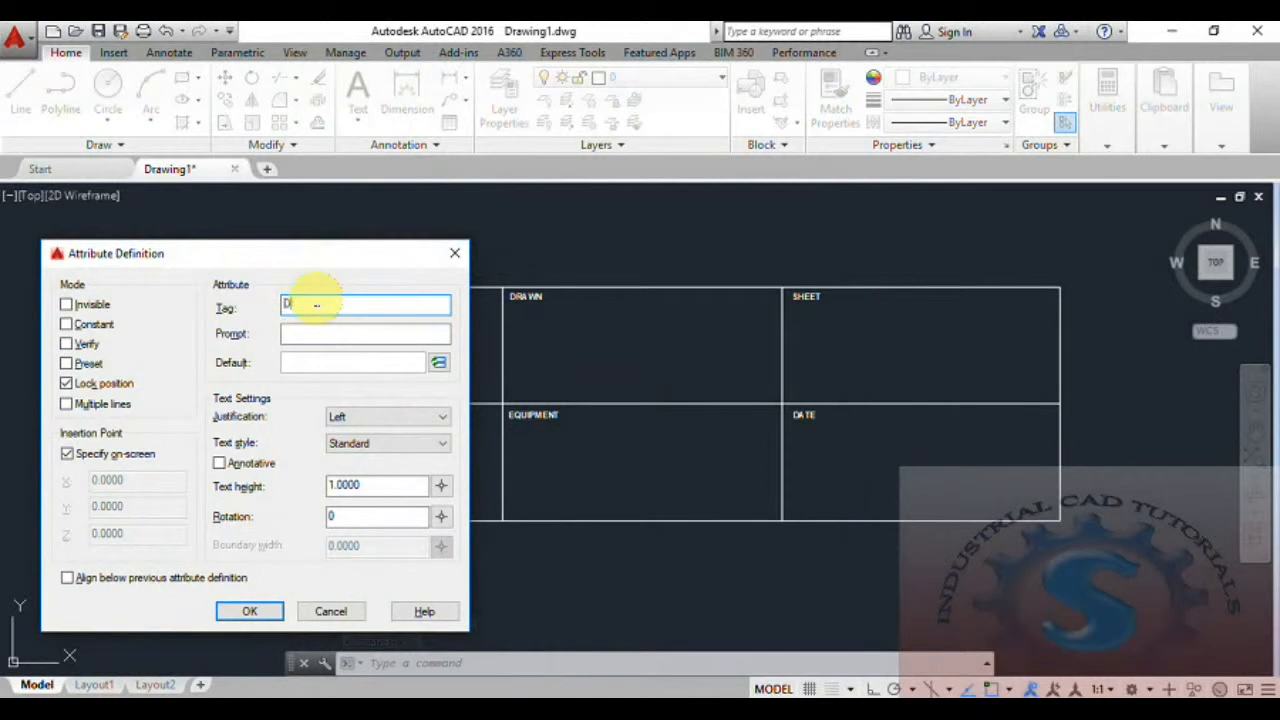
type("RAWN")
left_click(310, 337)
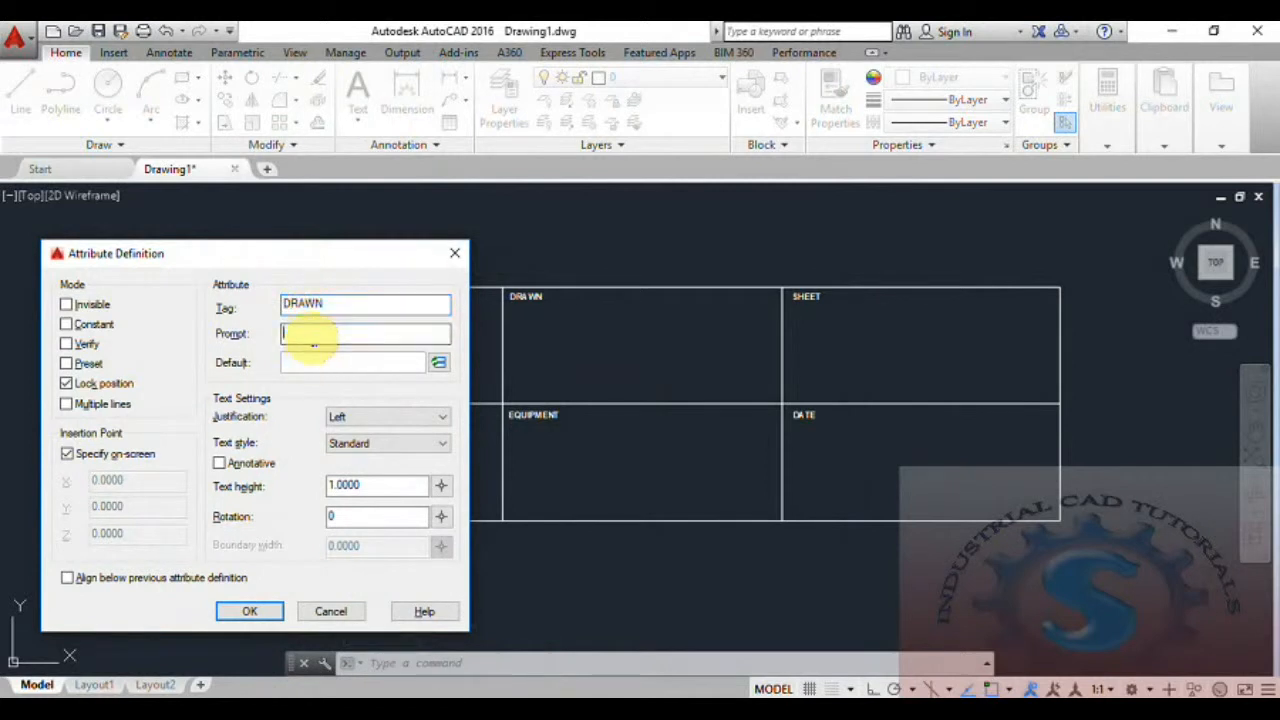
type("D")
type("SURYA")
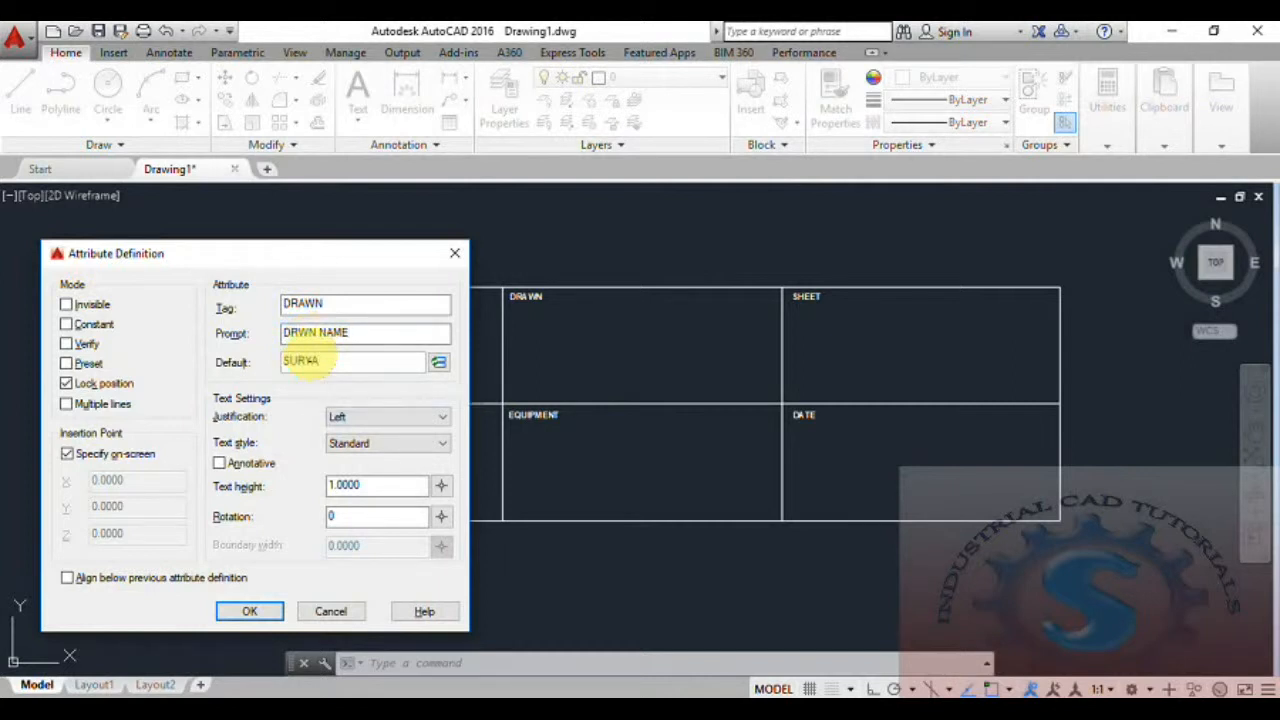
Correct the prompt to DRAWN NAME and place the attribute in the middle of the top-middle cell.
left_click(298, 334)
type("A")
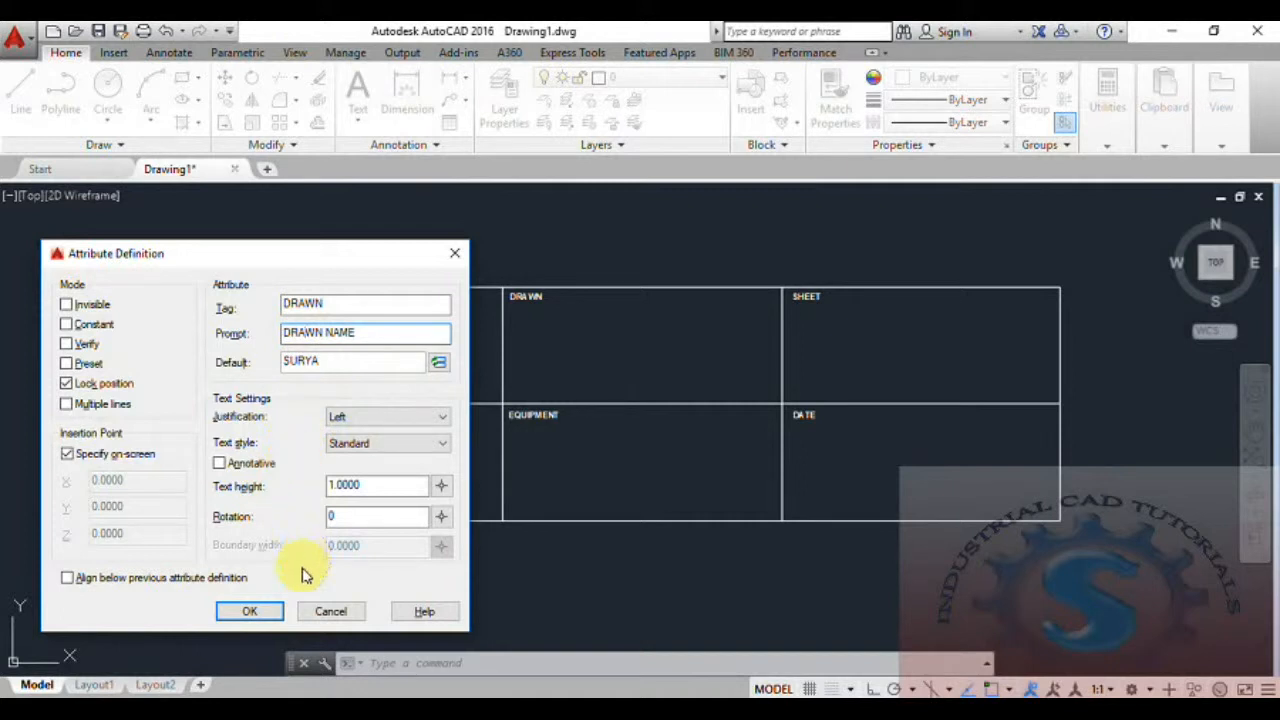
left_click(260, 609)
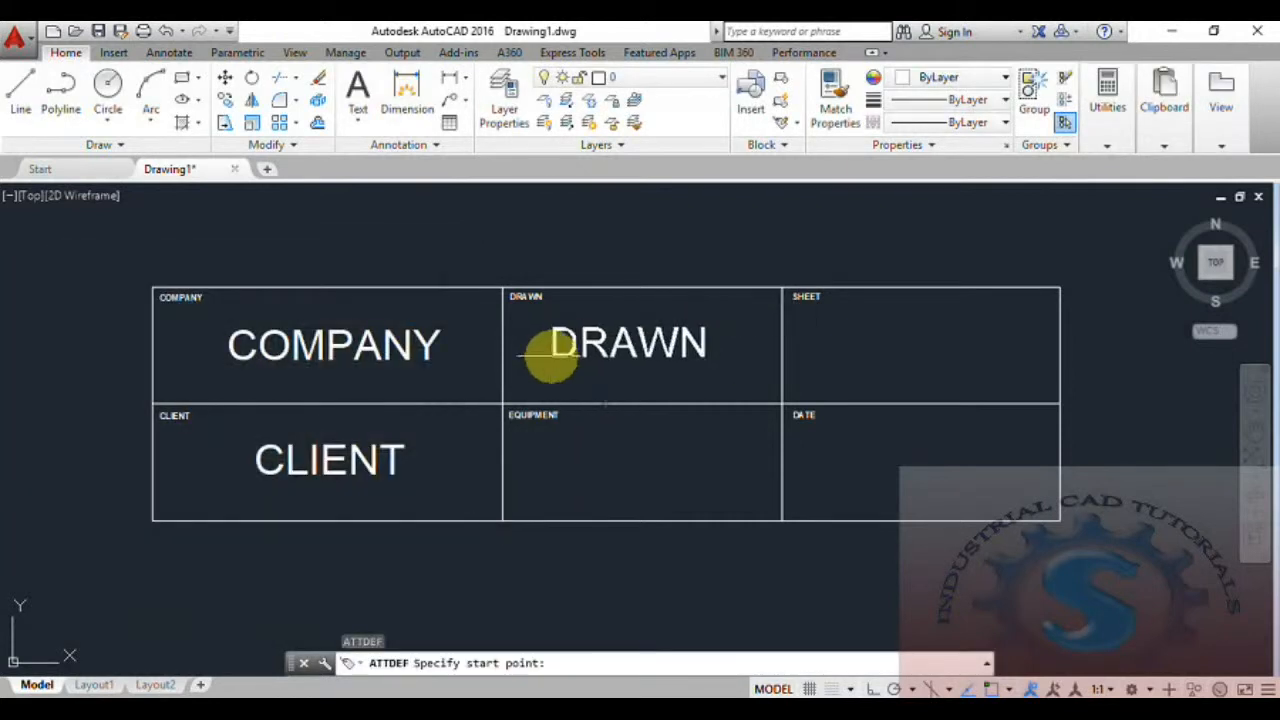
left_click(563, 353)
Start another attribute definition with tag EQUIPMENT.
middle_click_drag(597, 455, 589, 428)
type("att")
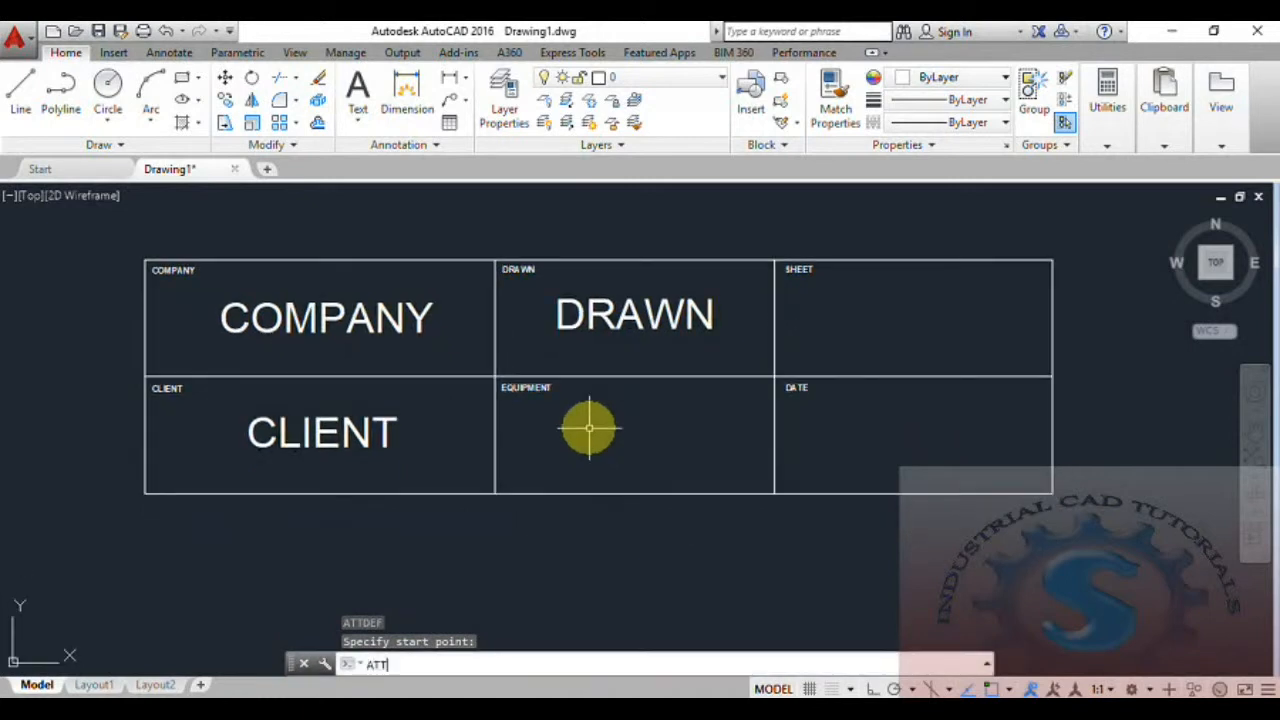
key("Return")
mouse_move(684, 184)
left_mouse_down()
mouse_move(329, 194)
mouse_move(316, 208)
left_mouse_up()
type("EQUIPMENT")
left_click(310, 283)
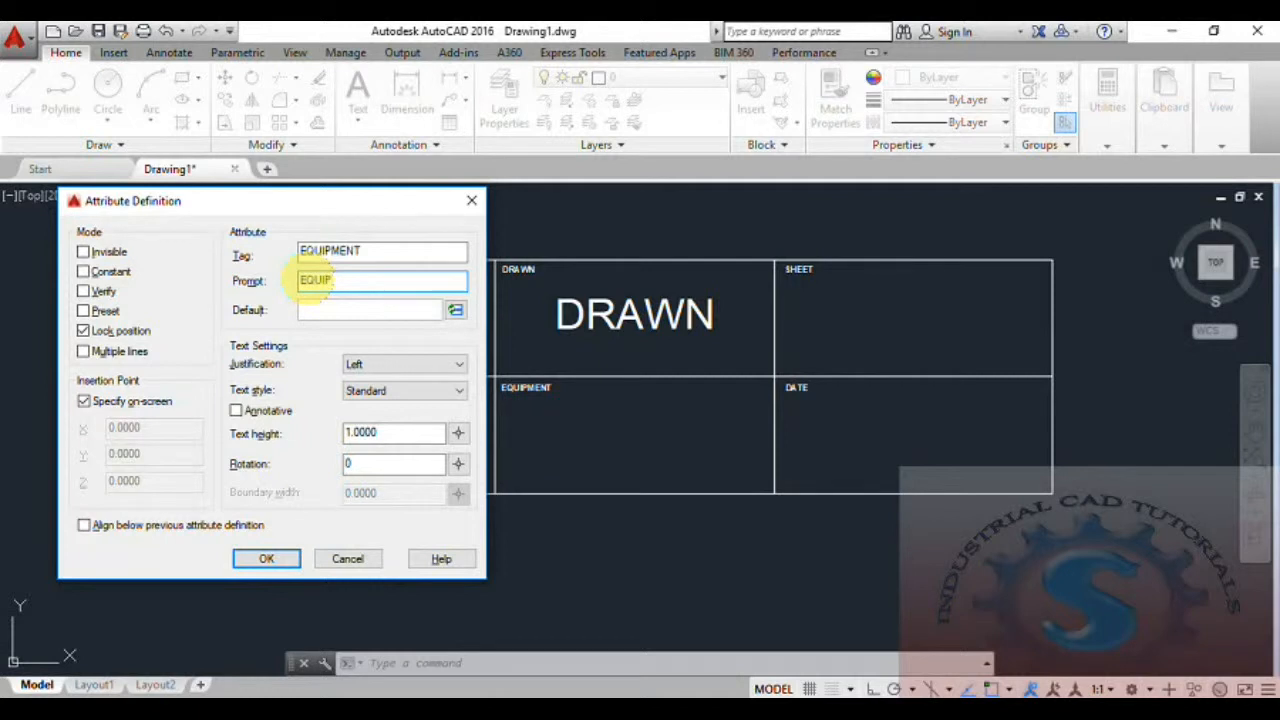
type("EQUIPMENT NAME")
left_click(316, 312)
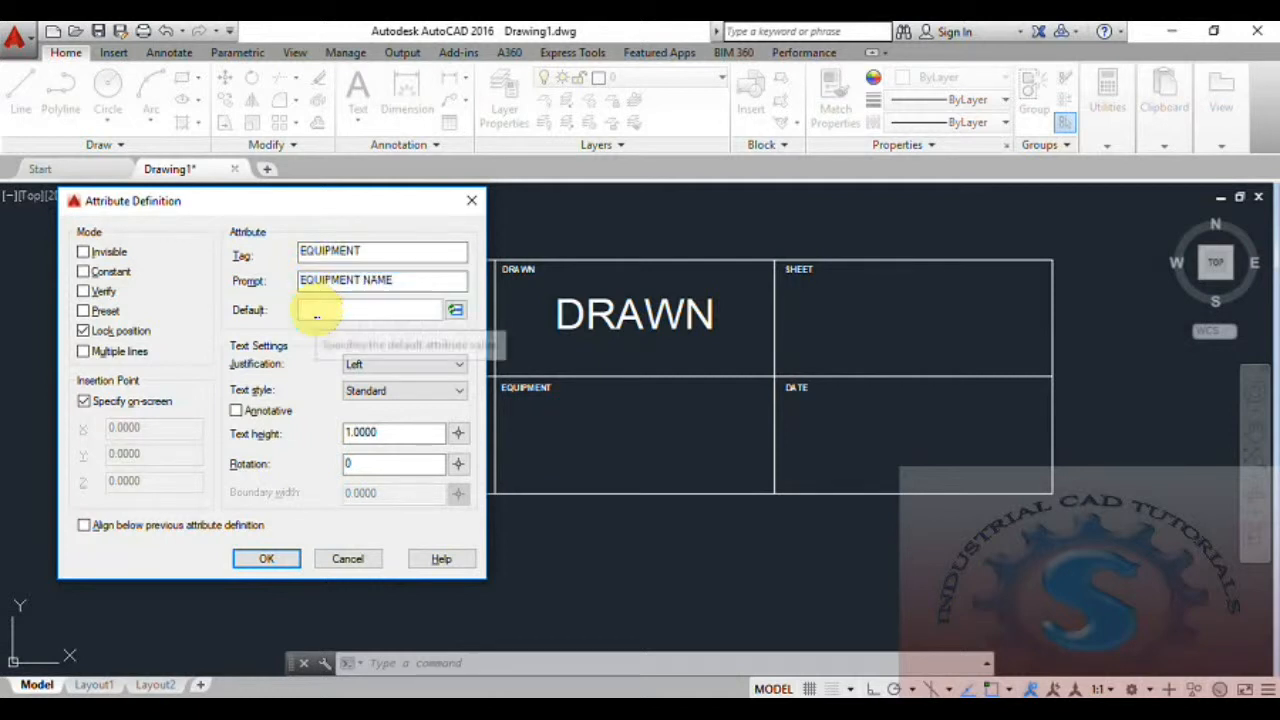
type("PRESSURE VESSEL")
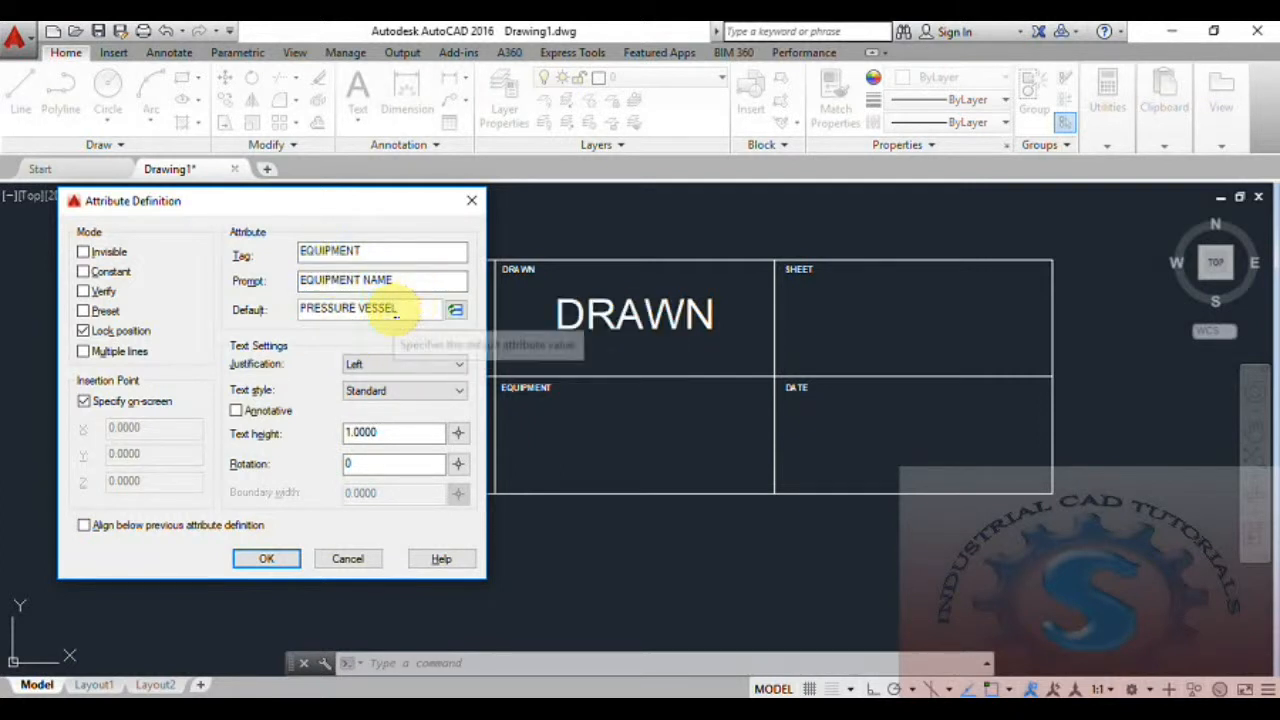
left_click_drag(400, 309, 289, 322)
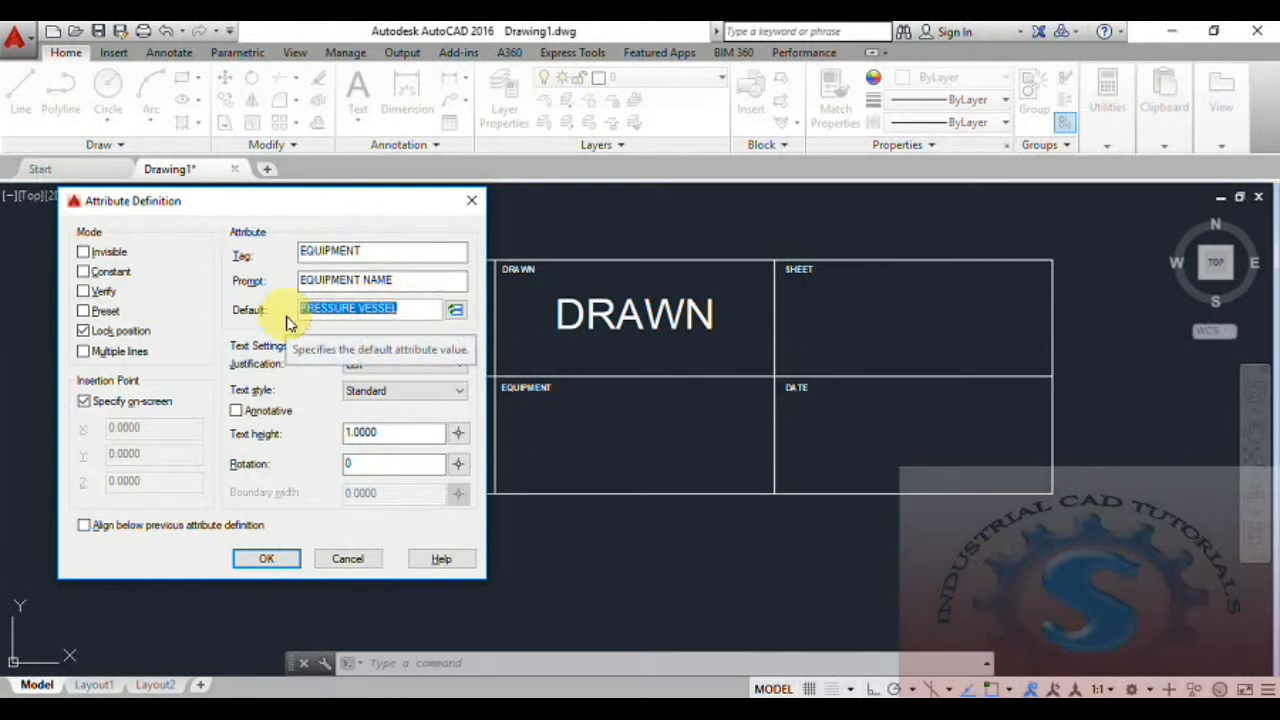
key("BackSpace")
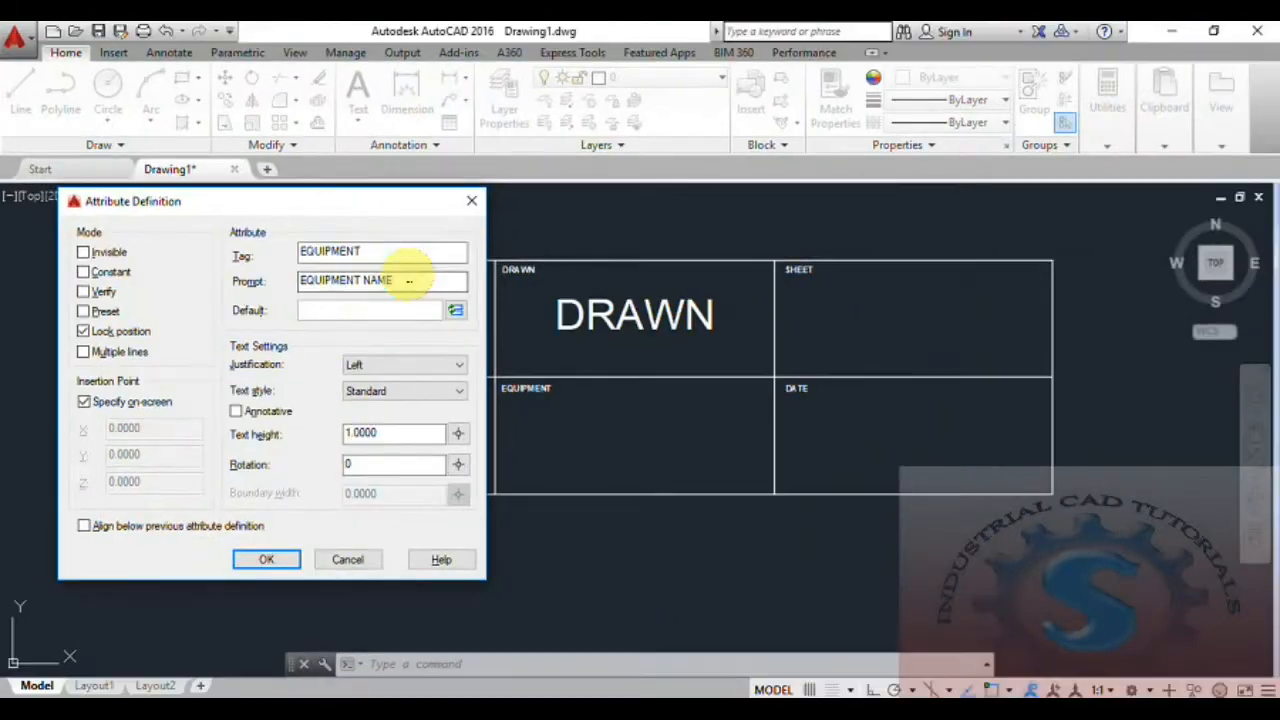
left_click_drag(827, 287, 379, 299)
key("BackSpace")
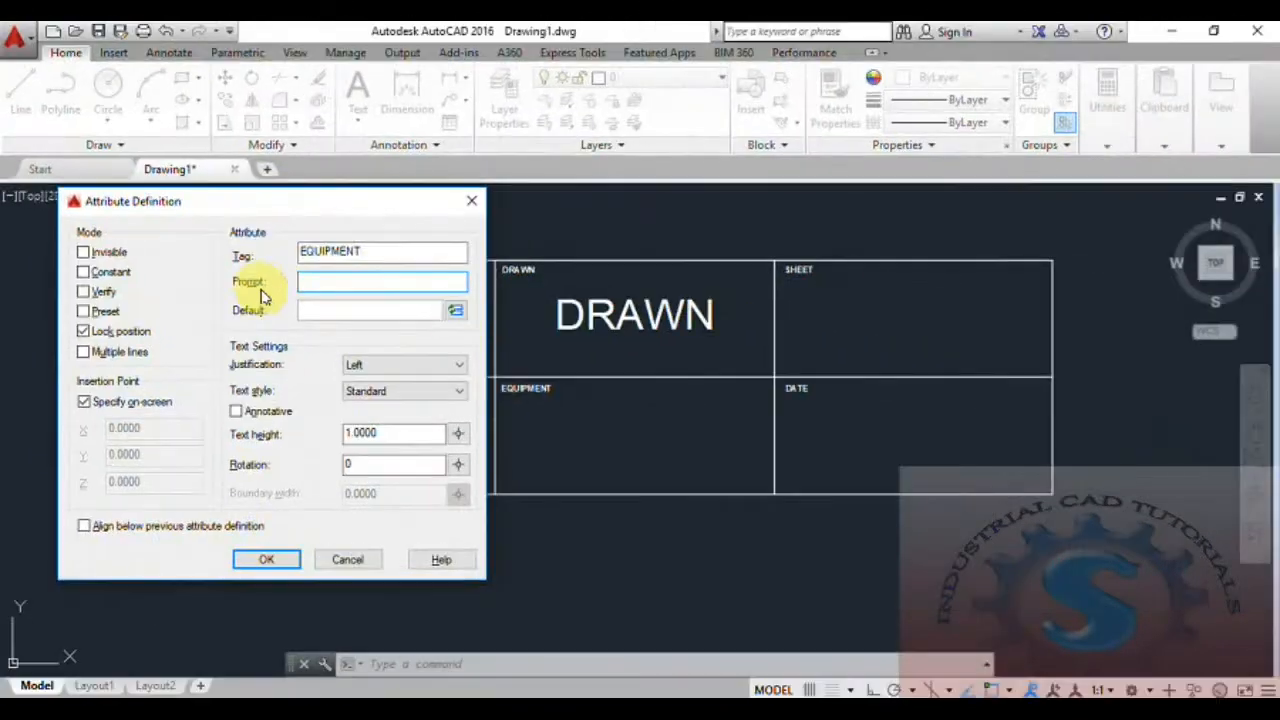
Insert the Title field as the default value and place the EQUIPMENT attribute in the middle of the bottom-middle cell.
left_click(455, 310)
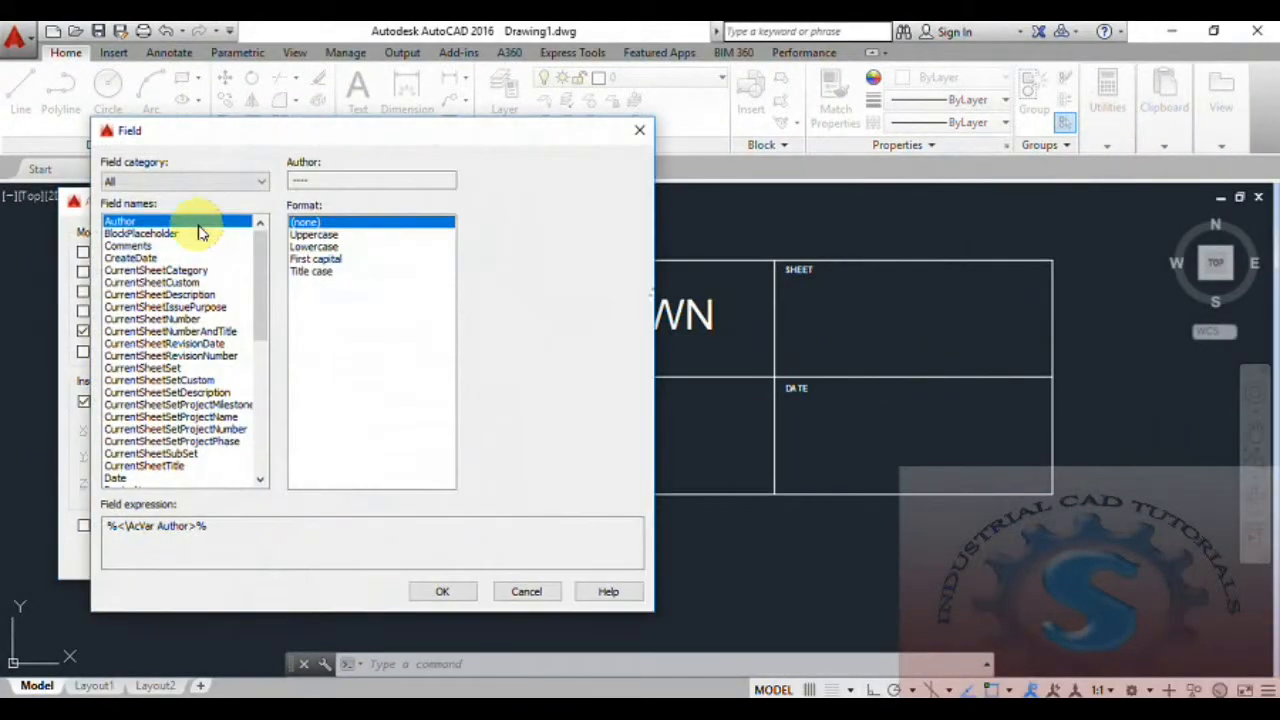
scroll(265, 305, "down", 1)
left_click_drag(265, 305, 266, 420)
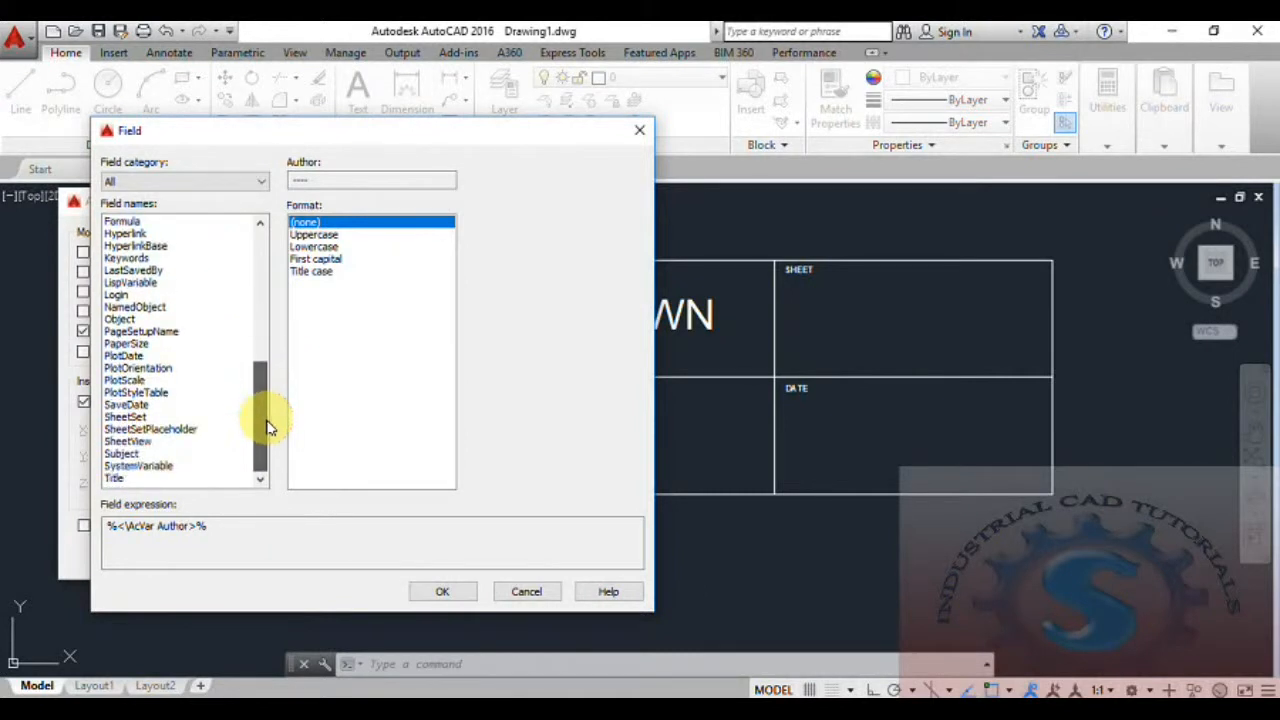
left_click(115, 479)
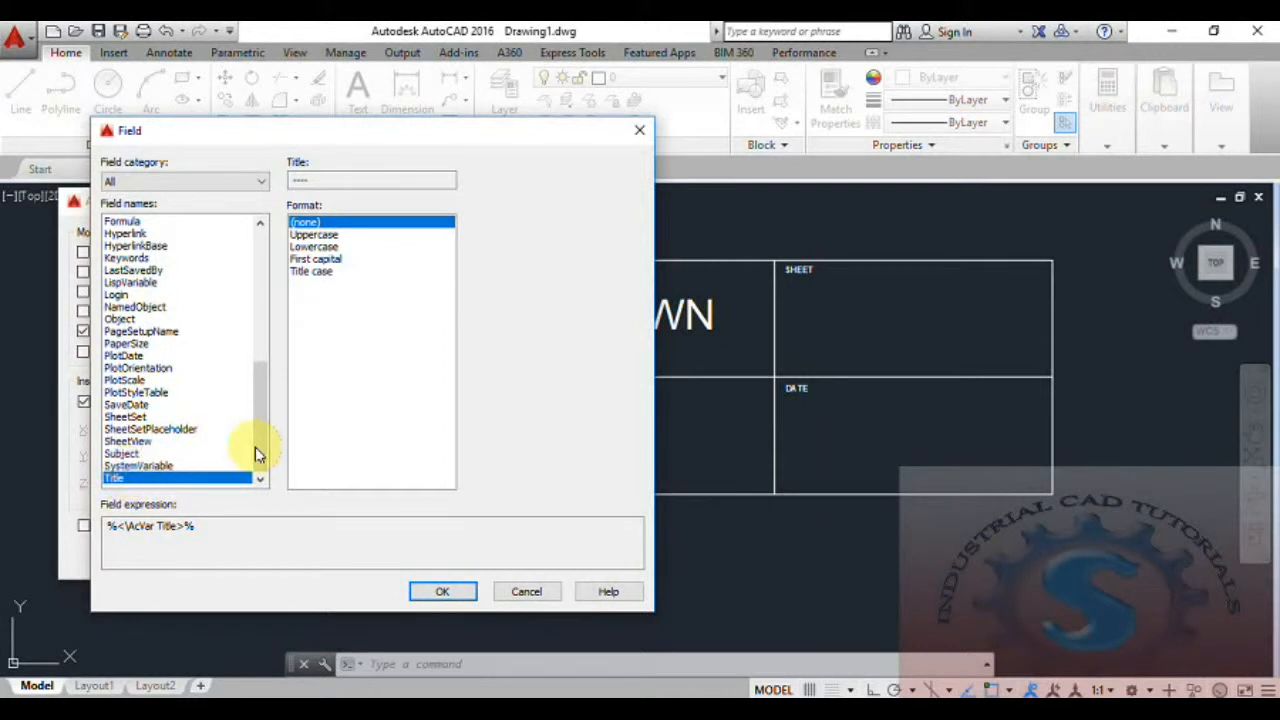
left_click_drag(255, 440, 257, 466)
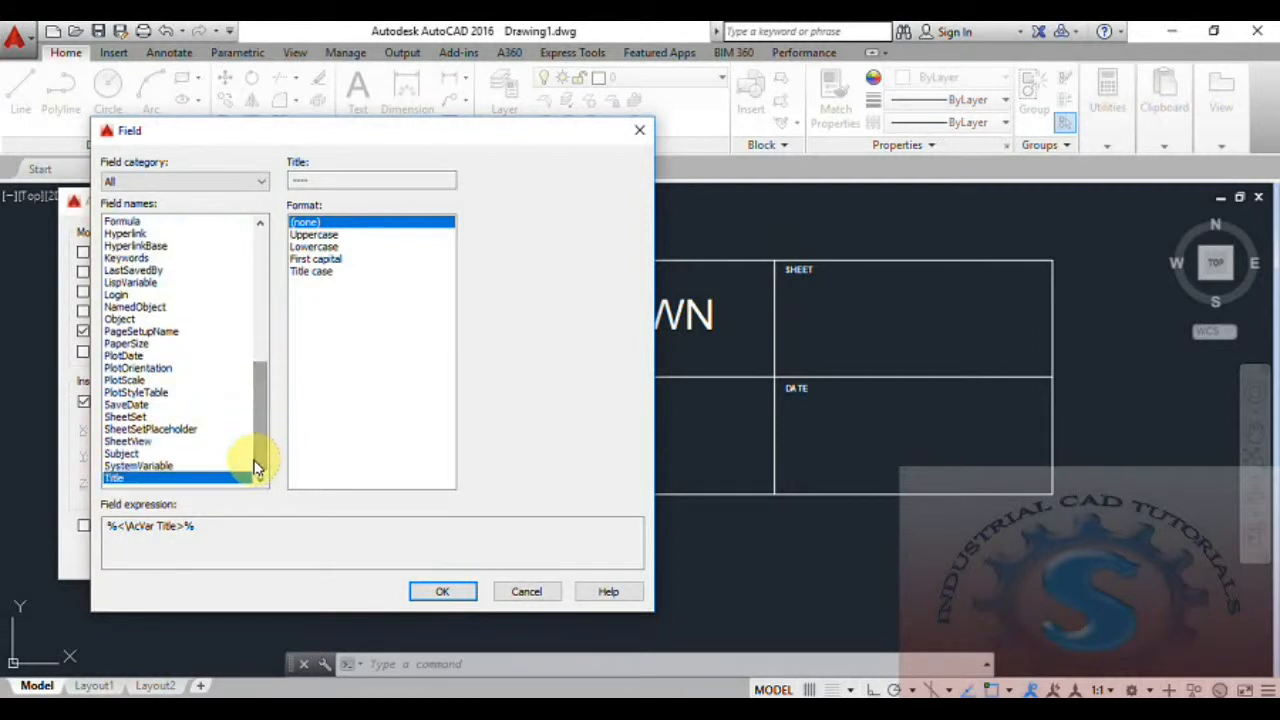
left_click(440, 592)
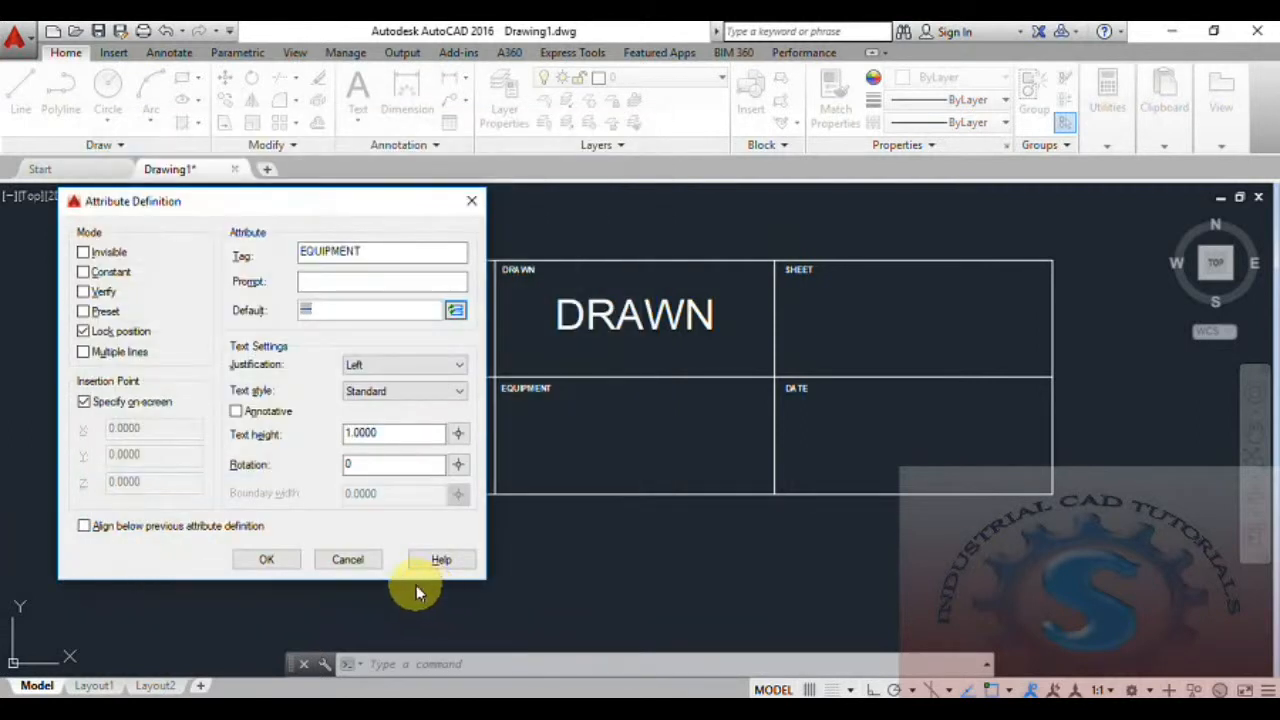
left_click(266, 561)
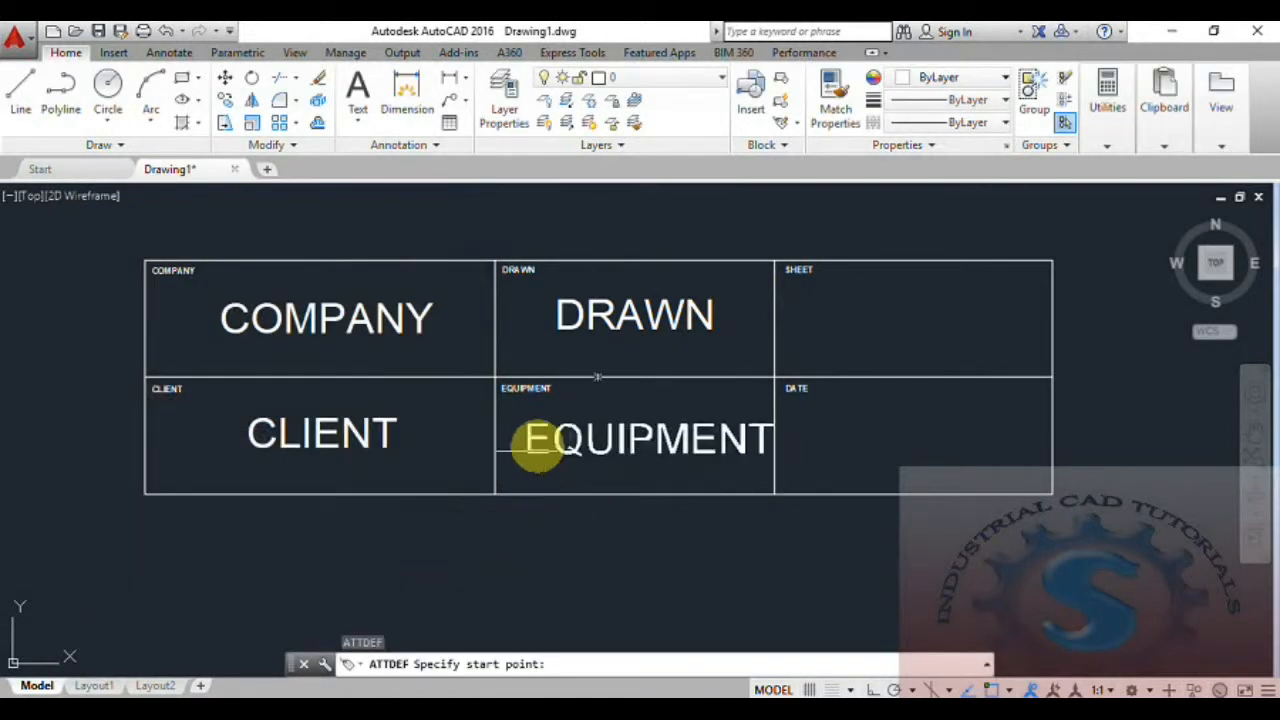
left_click(512, 452)
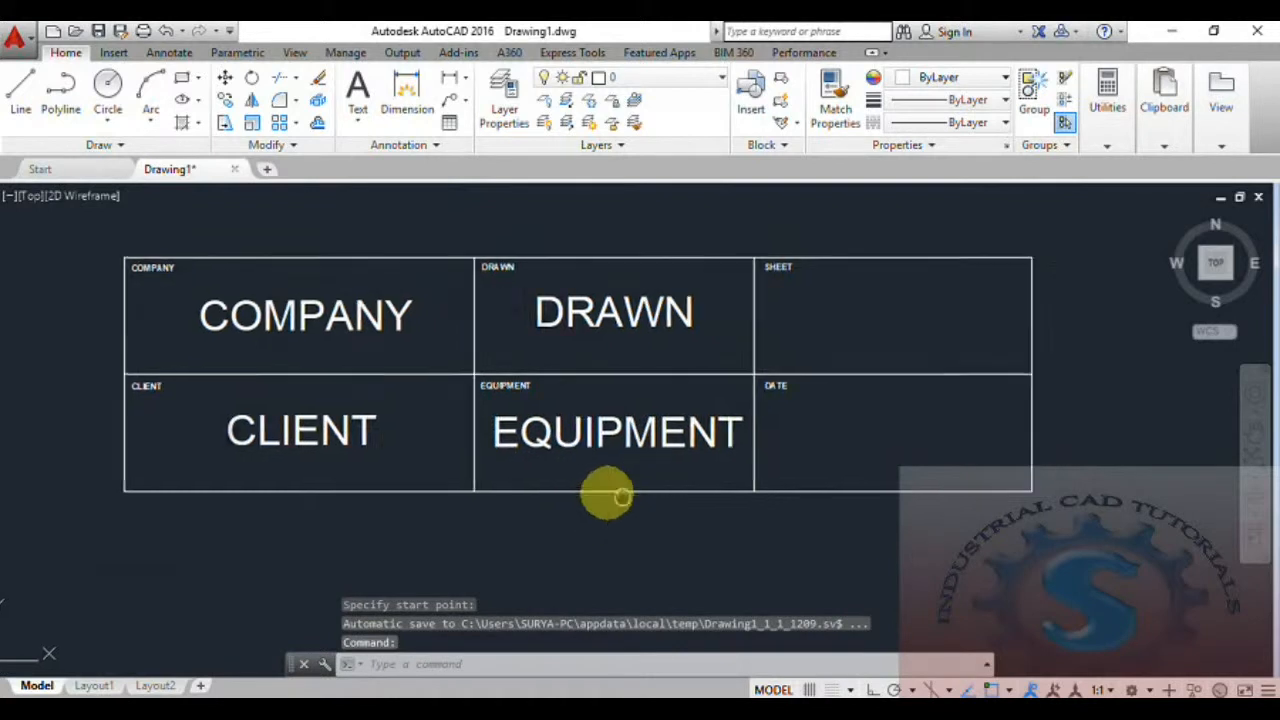
Start an attribute definition with tag SHEET and choose the PaperSize field for its default value.
type("att")
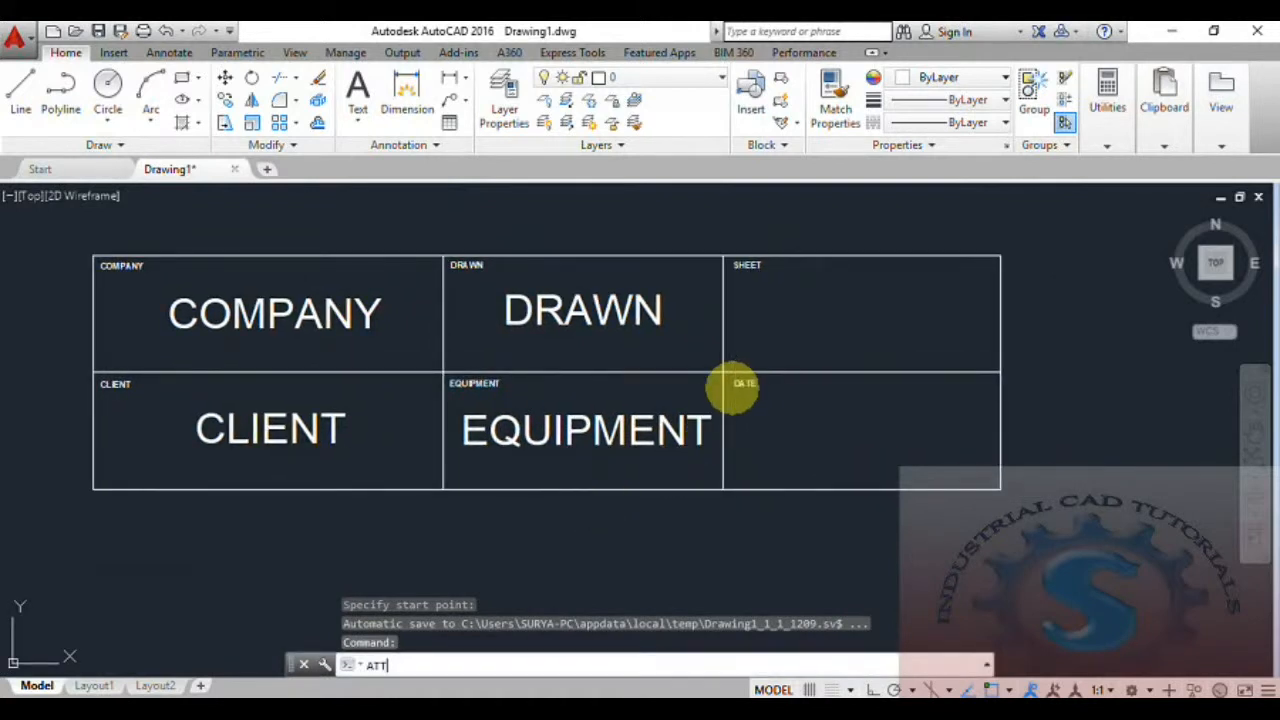
key("Return")
left_click_drag(674, 184, 476, 197)
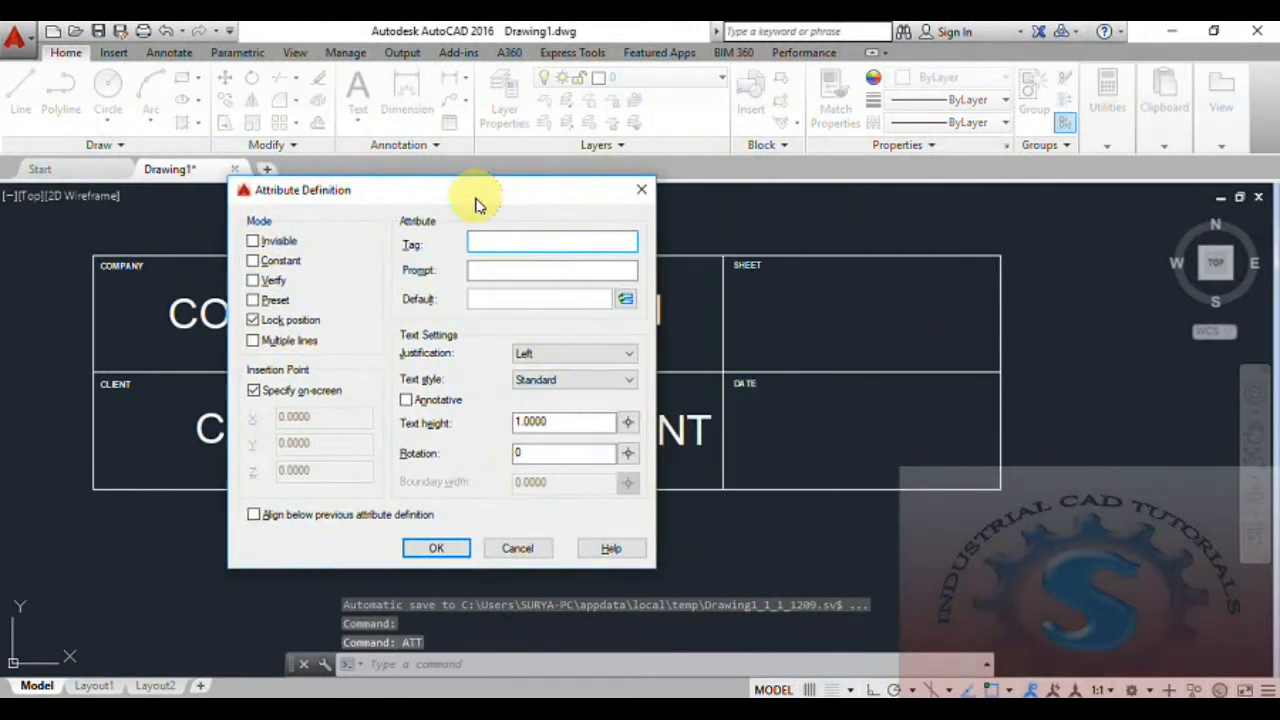
type("SHEET")
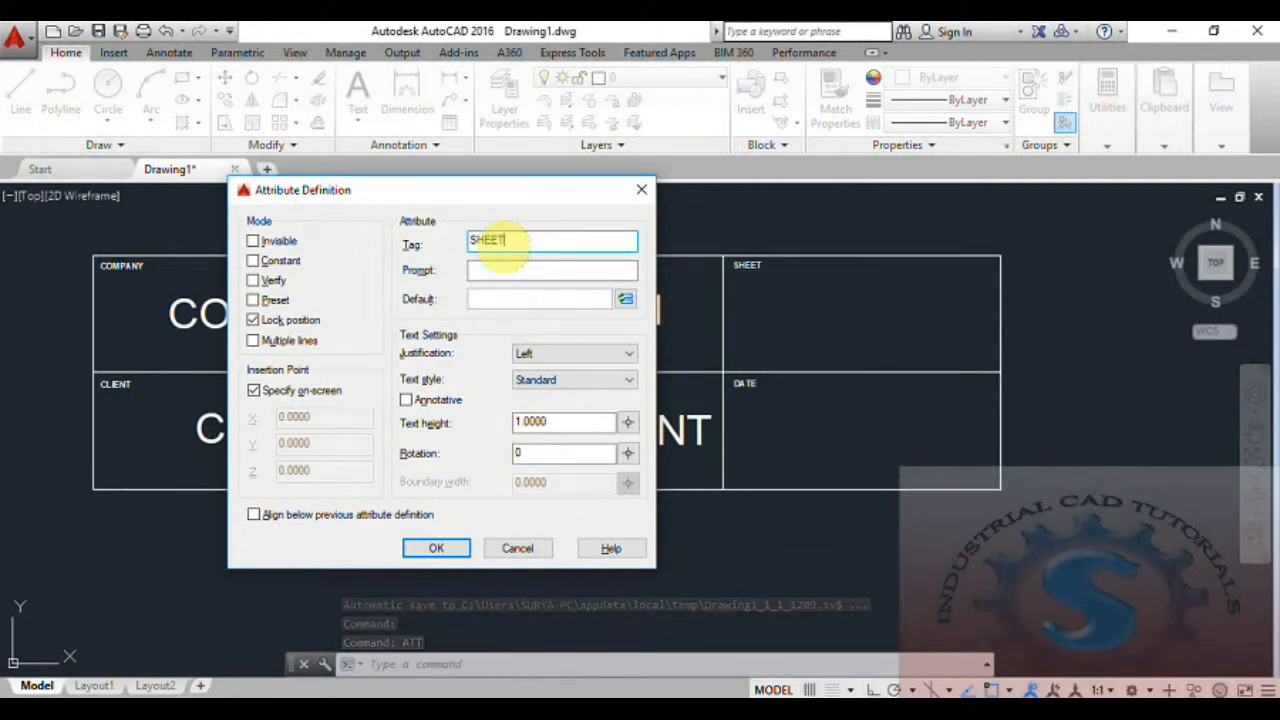
left_click(625, 298)
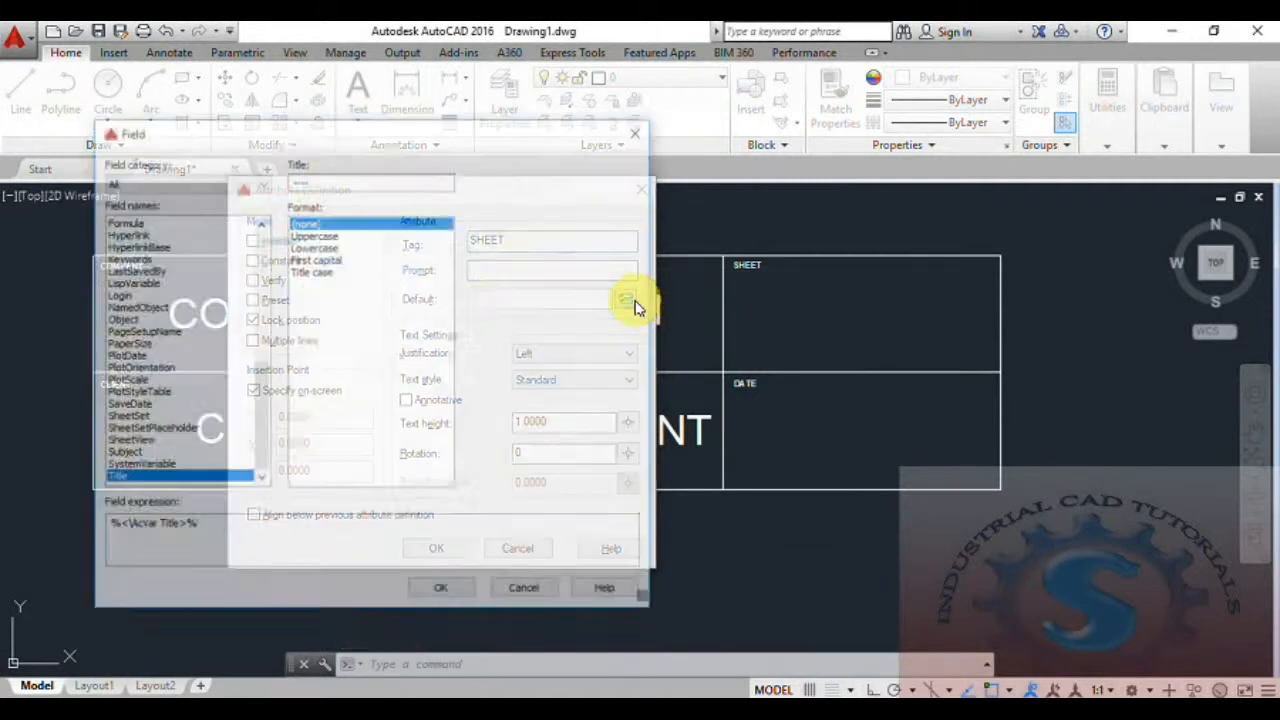
left_click_drag(255, 404, 266, 362)
left_click_drag(278, 291, 278, 386)
left_click(150, 405)
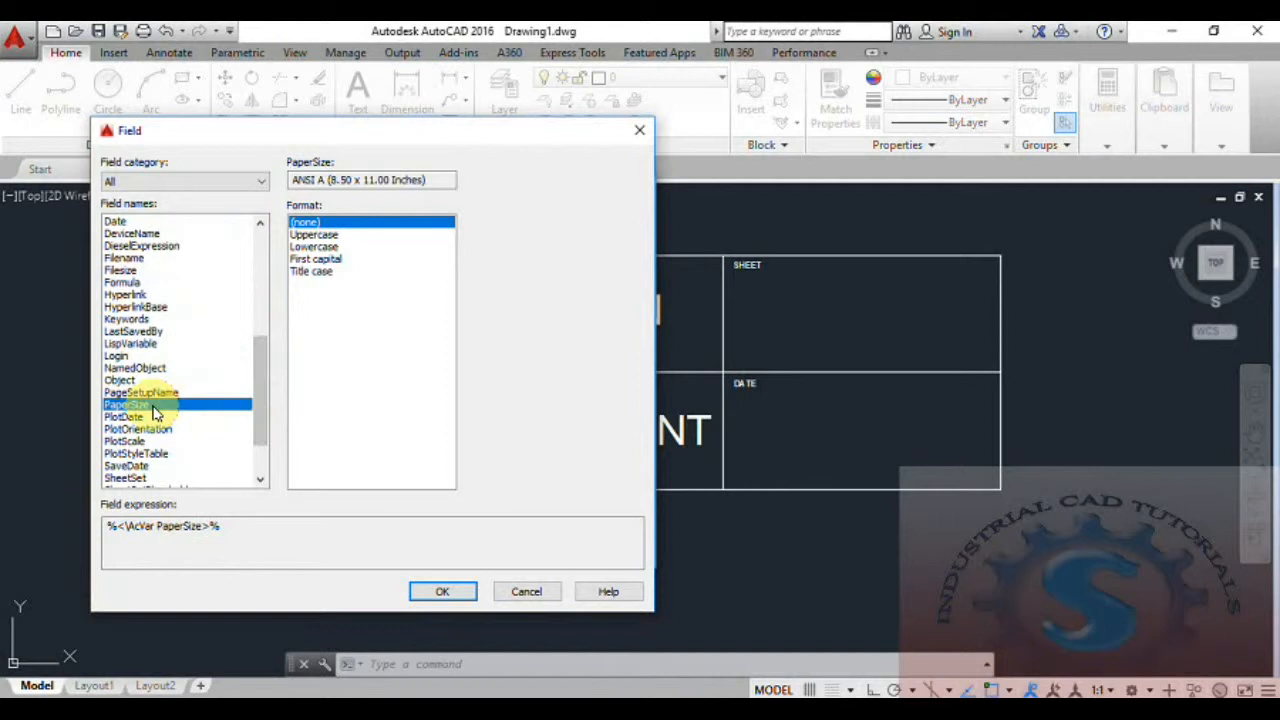
Compare how the PaperSize field looks in the Uppercase, Lowercase, First capital, Title case and (none) formats.
left_click(315, 236)
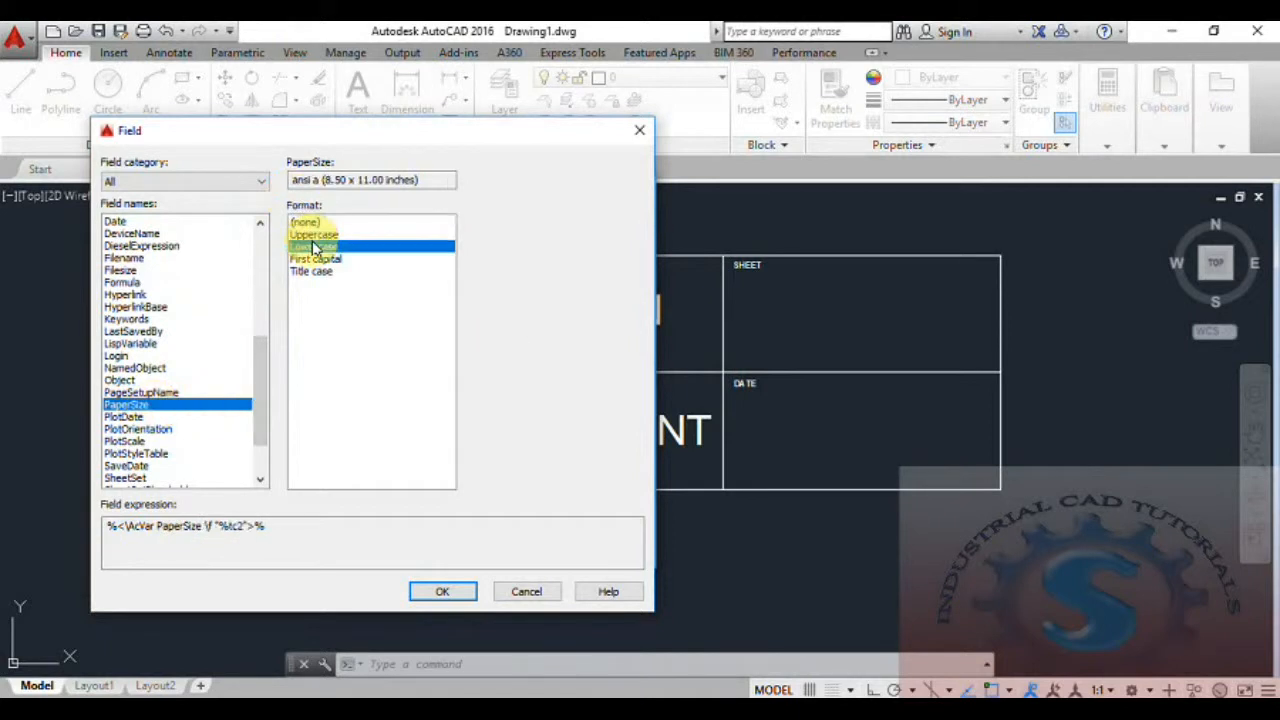
left_click(315, 247)
left_click(315, 259)
left_click(311, 273)
left_click(311, 261)
left_click(311, 248)
left_click(312, 237)
left_click(315, 225)
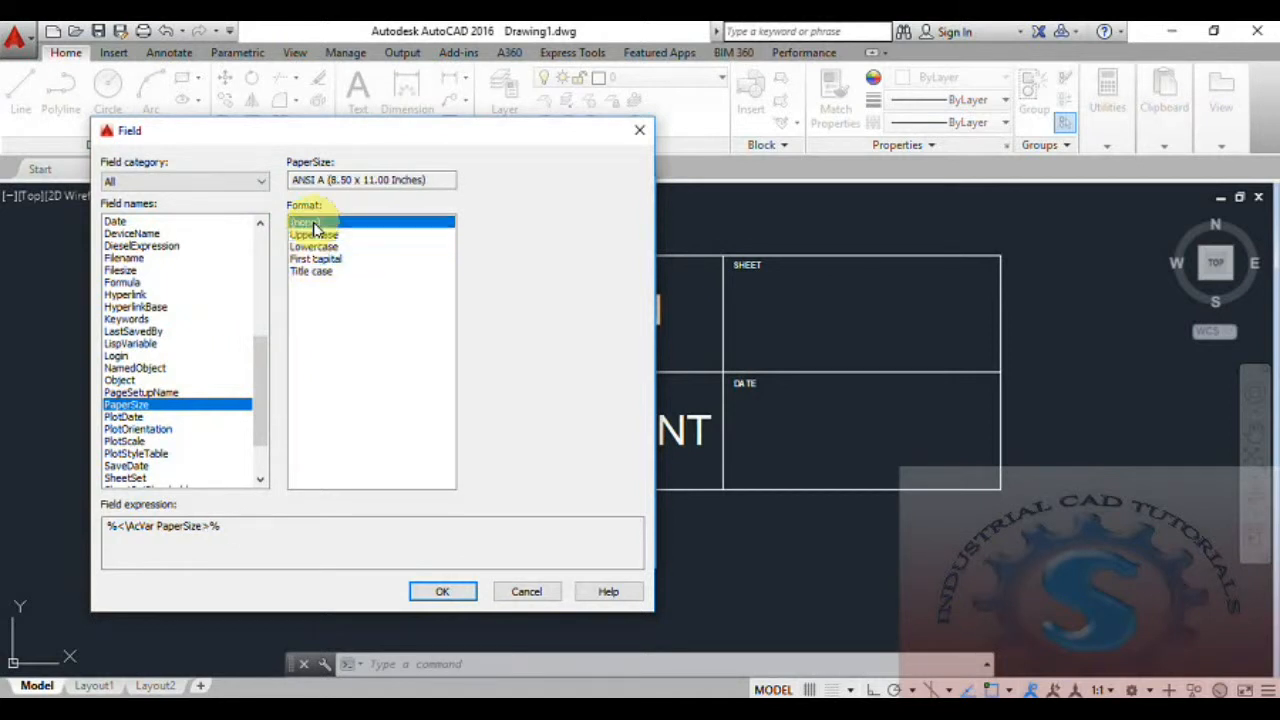
left_click(316, 236)
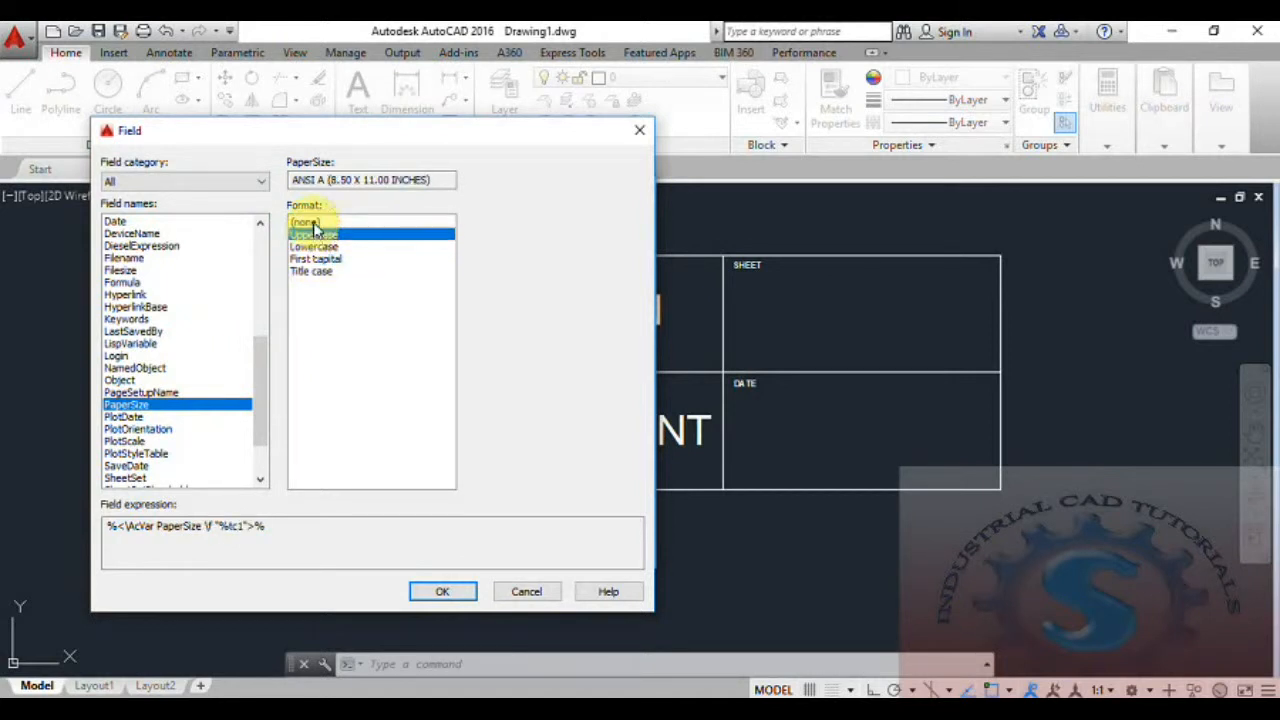
left_click(313, 222)
Insert the PaperSize field in Uppercase format and place the SHEET attribute in the middle of the top-right cell.
left_click(314, 235)
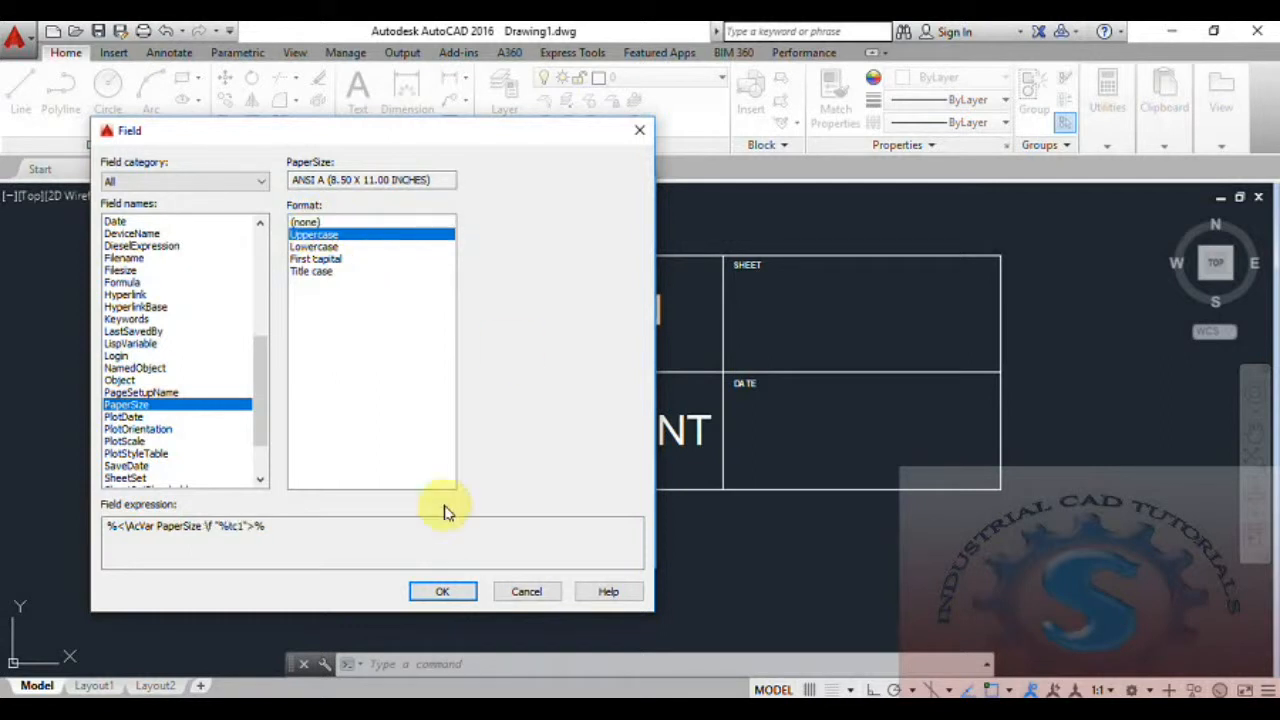
left_click(443, 592)
left_click(430, 548)
left_click(790, 325)
Start another attribute definition with tag DATE.
middle_click_drag(772, 456, 729, 450)
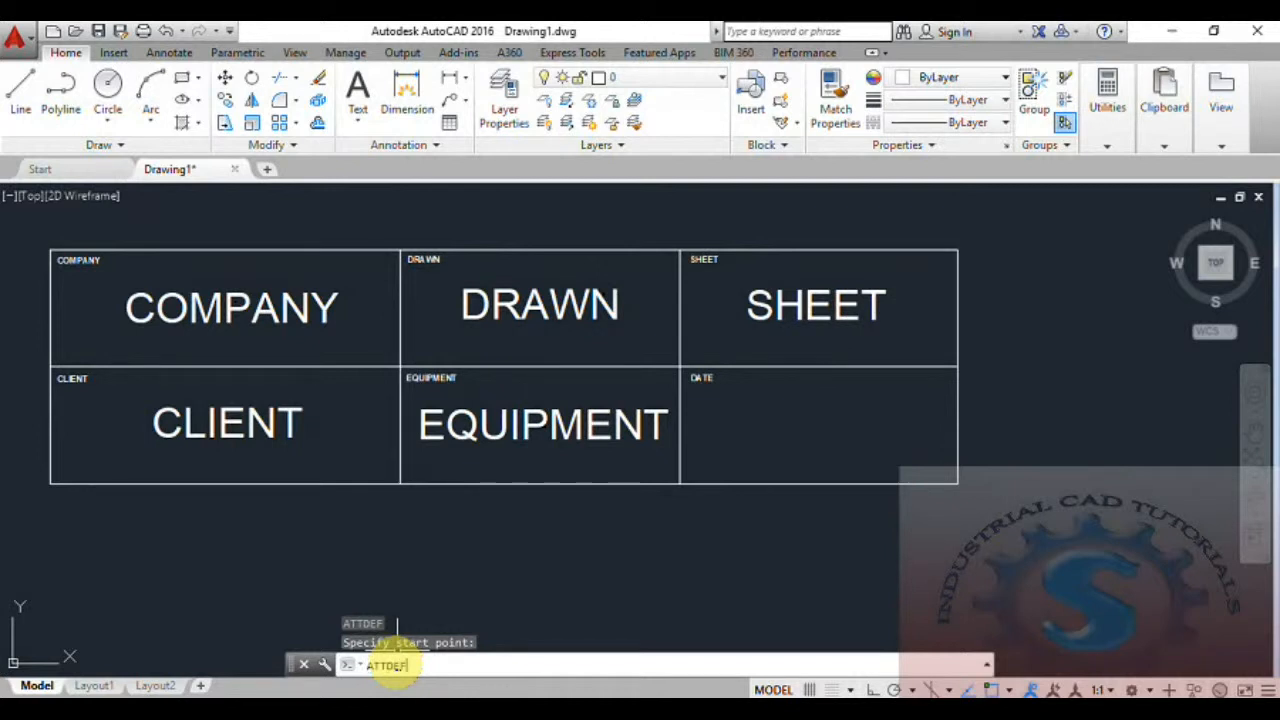
key("Return")
left_click_drag(709, 183, 487, 240)
type("DATE")
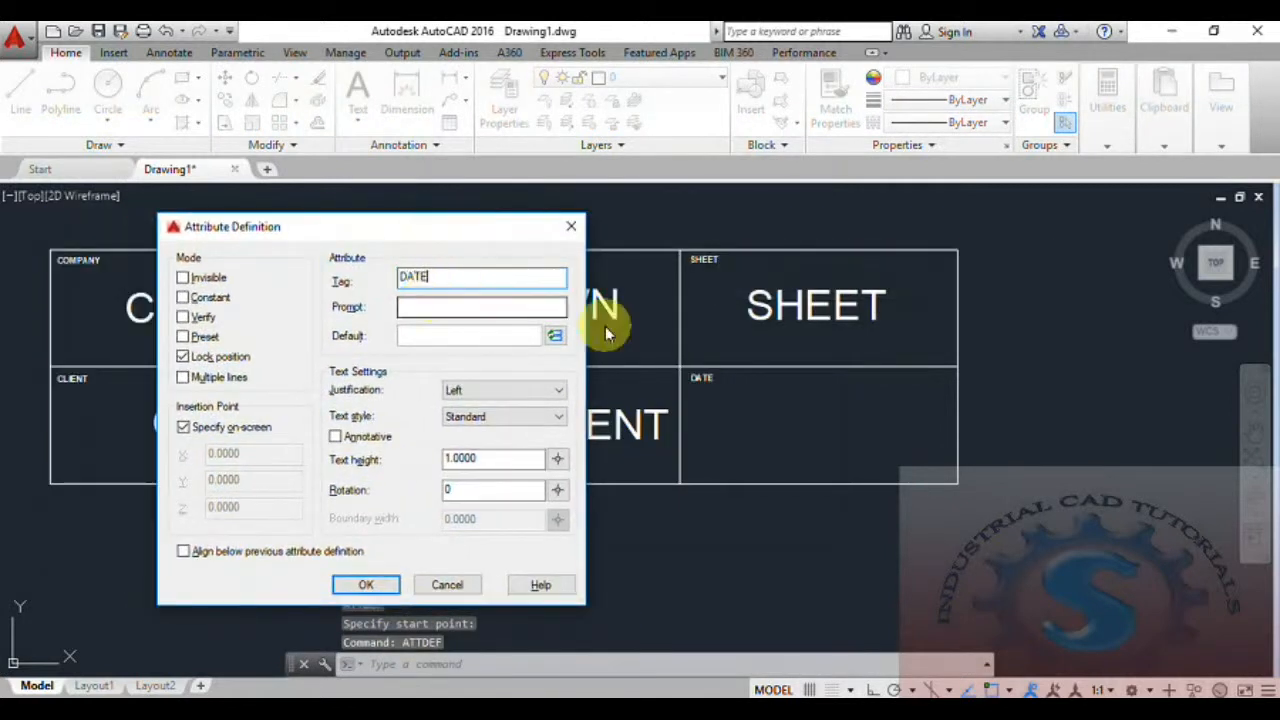
Insert the Date field in the d MMMM yyyy format as the default value and accept the attribute definition.
left_click(553, 335)
mouse_move(266, 357)
left_mouse_down()
mouse_move(266, 412)
mouse_move(270, 317)
mouse_move(266, 340)
left_mouse_up()
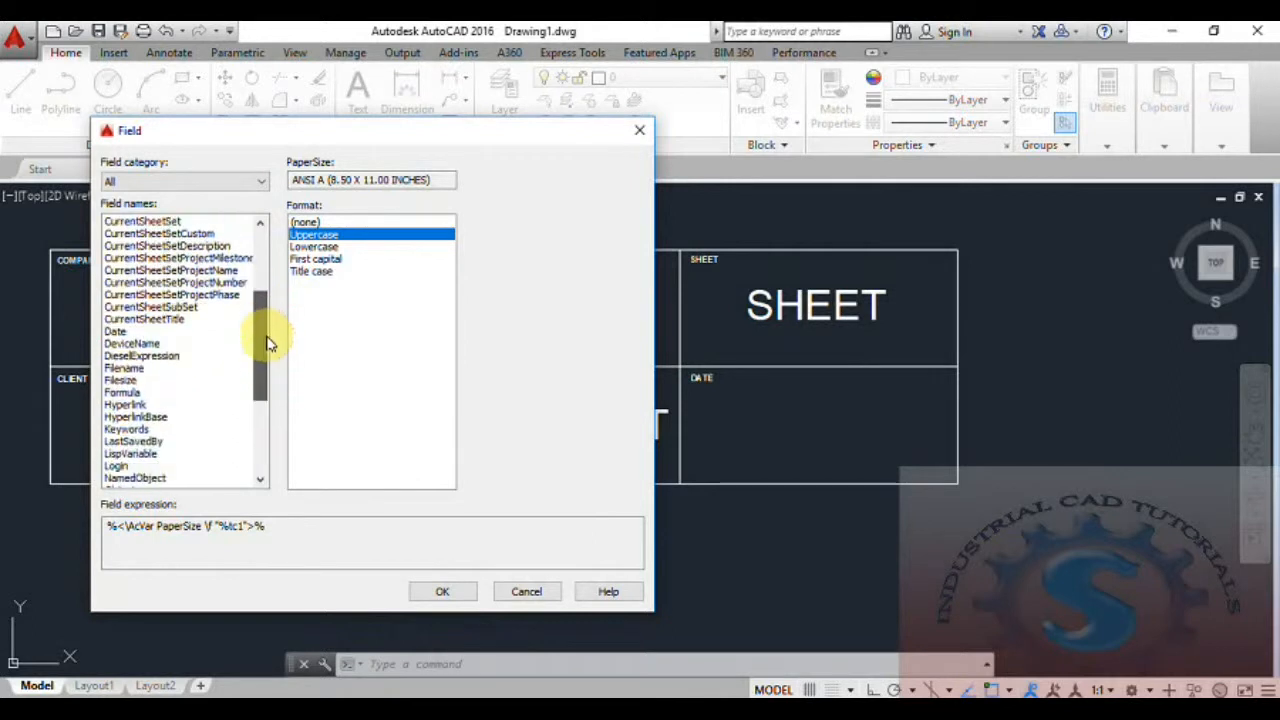
left_click(120, 331)
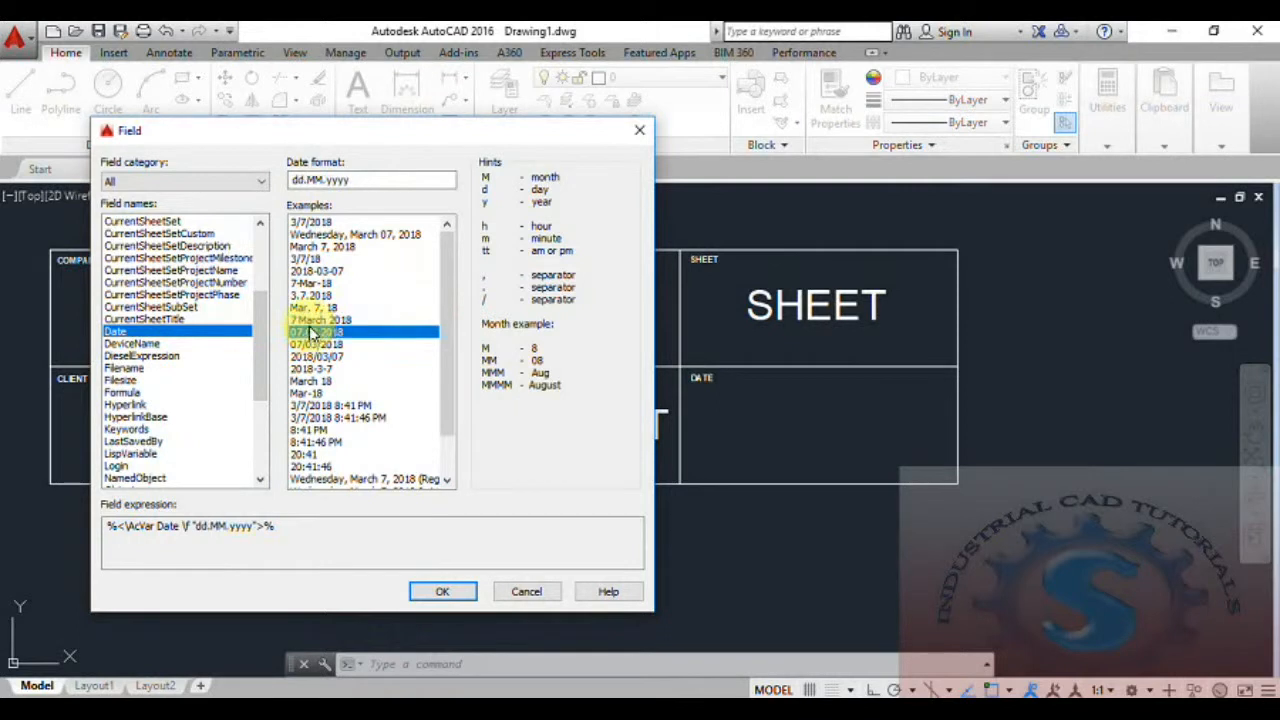
left_click(443, 591)
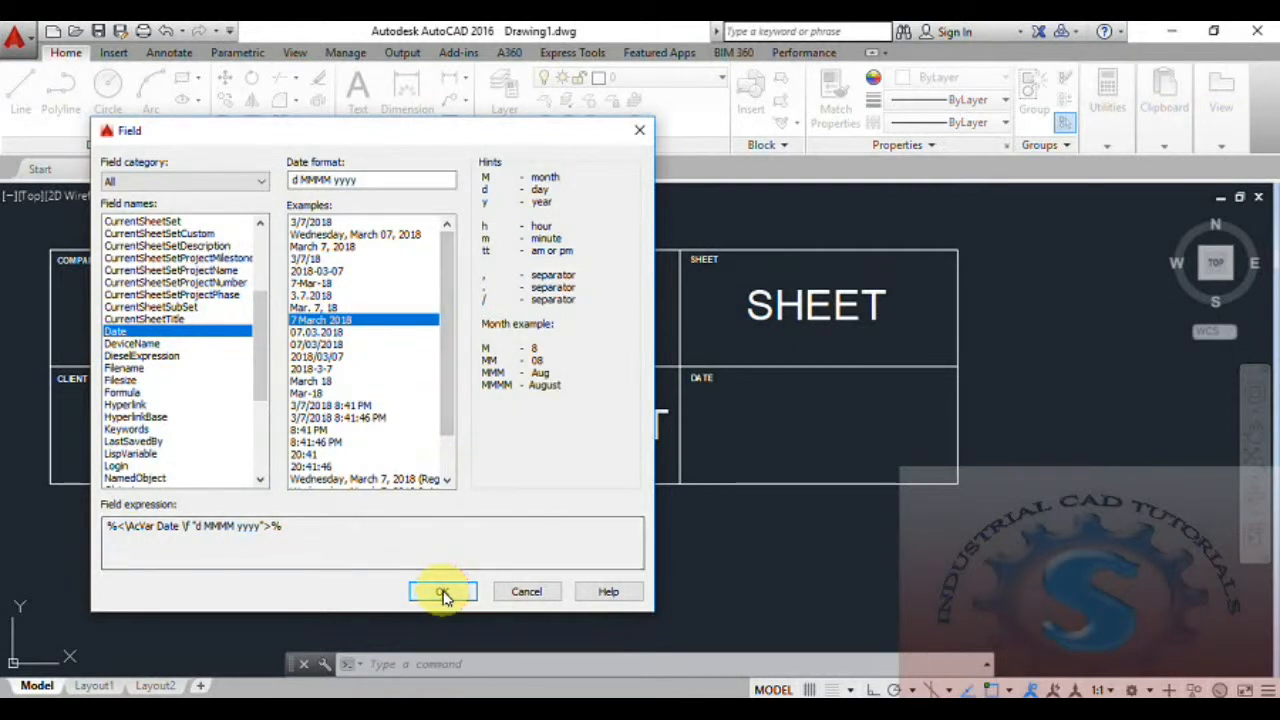
left_click(377, 591)
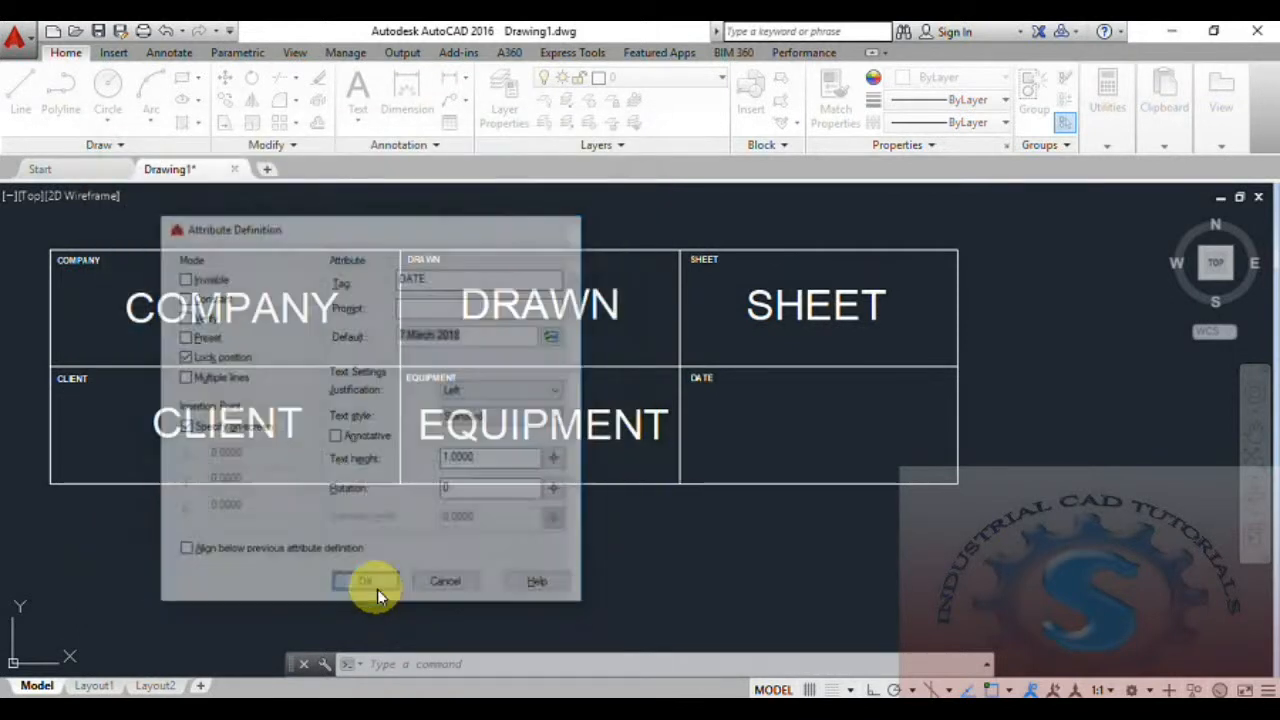
Place the DATE attribute in the middle of the title block's bottom-right cell.
left_click(765, 432)
scroll(706, 506, "down", 2)
scroll(706, 506, "up", 2)
middle_click_drag(706, 506, 721, 519)
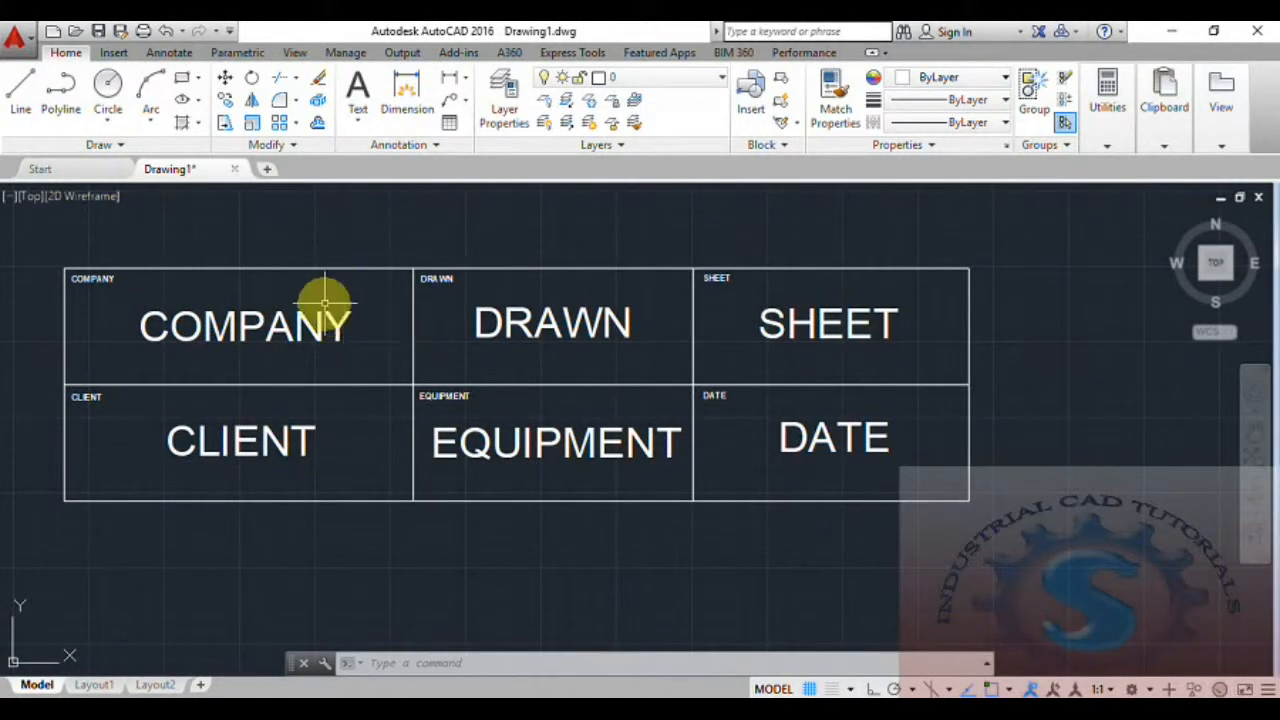
scroll(396, 320, "down", 1)
scroll(373, 325, "up", 2)
middle_click_drag(380, 329, 424, 339)
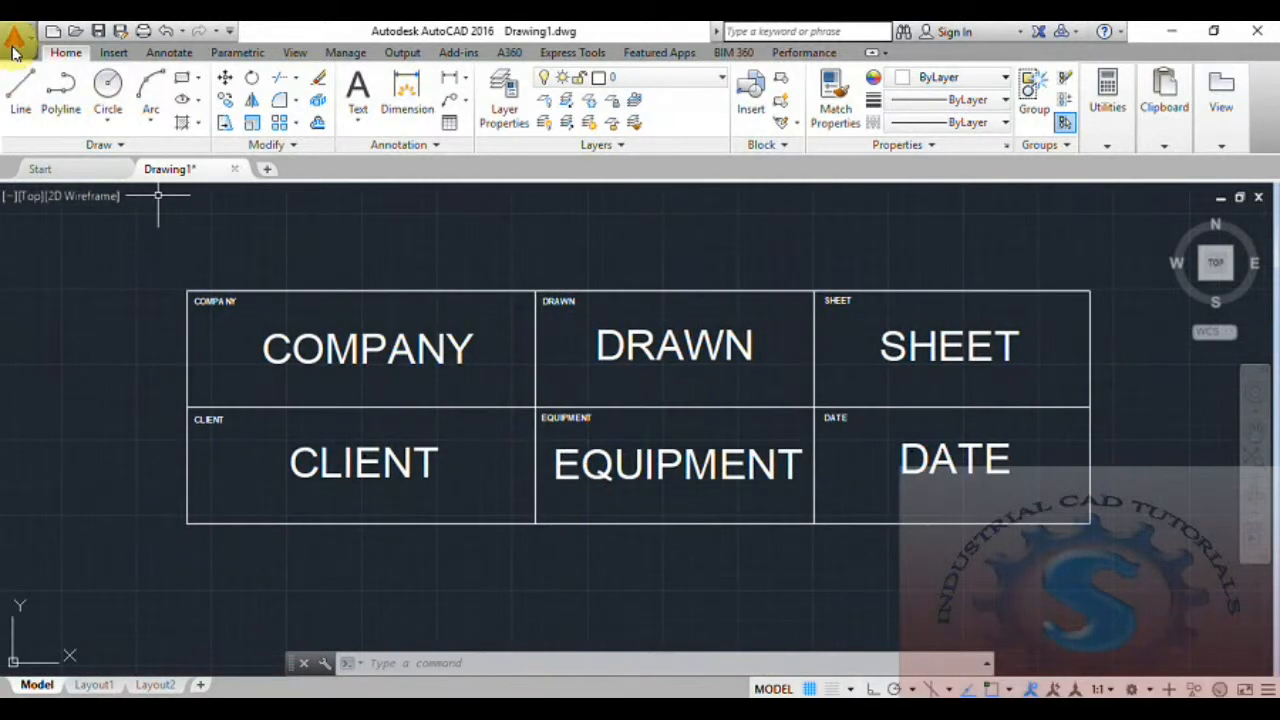
Save the drawing to the Desktop as Drawing1.dwg.
left_click(14, 40)
left_click(72, 230)
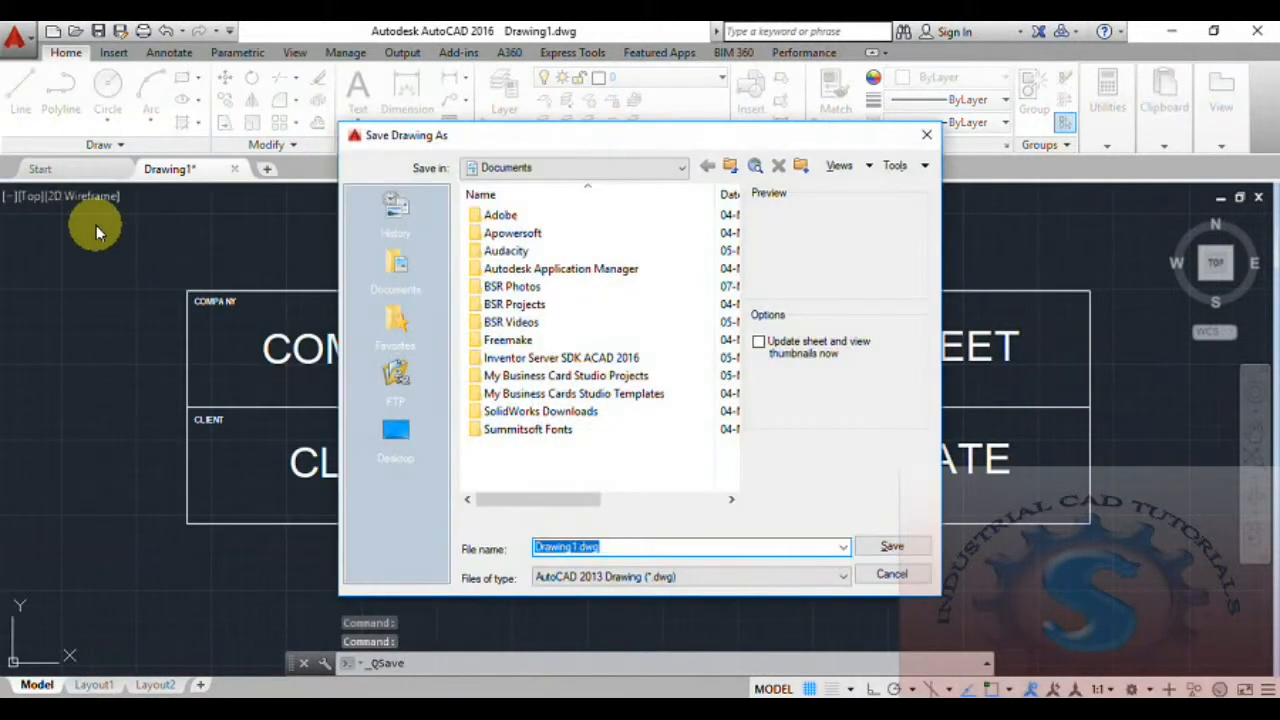
left_click(393, 430)
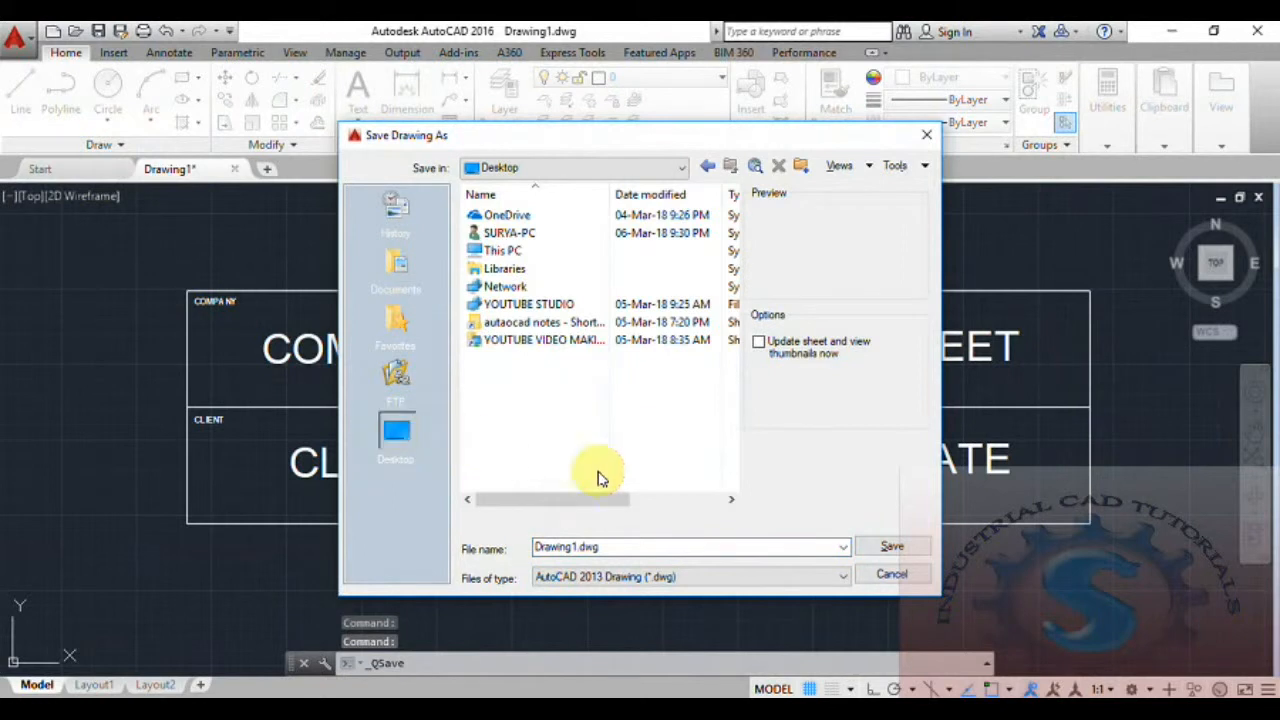
left_click(891, 546)
mouse_move(743, 500)
middle_mouse_down()
mouse_move(691, 514)
mouse_move(703, 523)
mouse_move(697, 508)
middle_mouse_up()
scroll(703, 507, "up", 2)
scroll(703, 507, "down", 2)
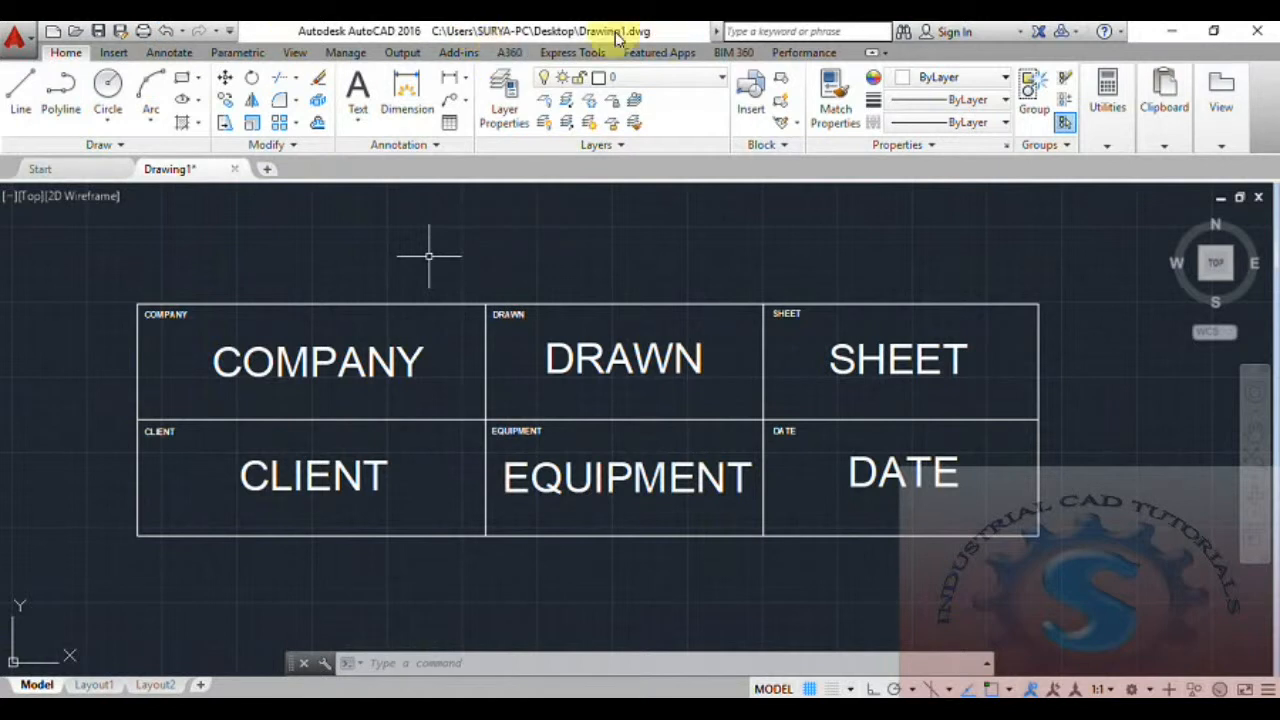
middle_click_drag(707, 441, 696, 444)
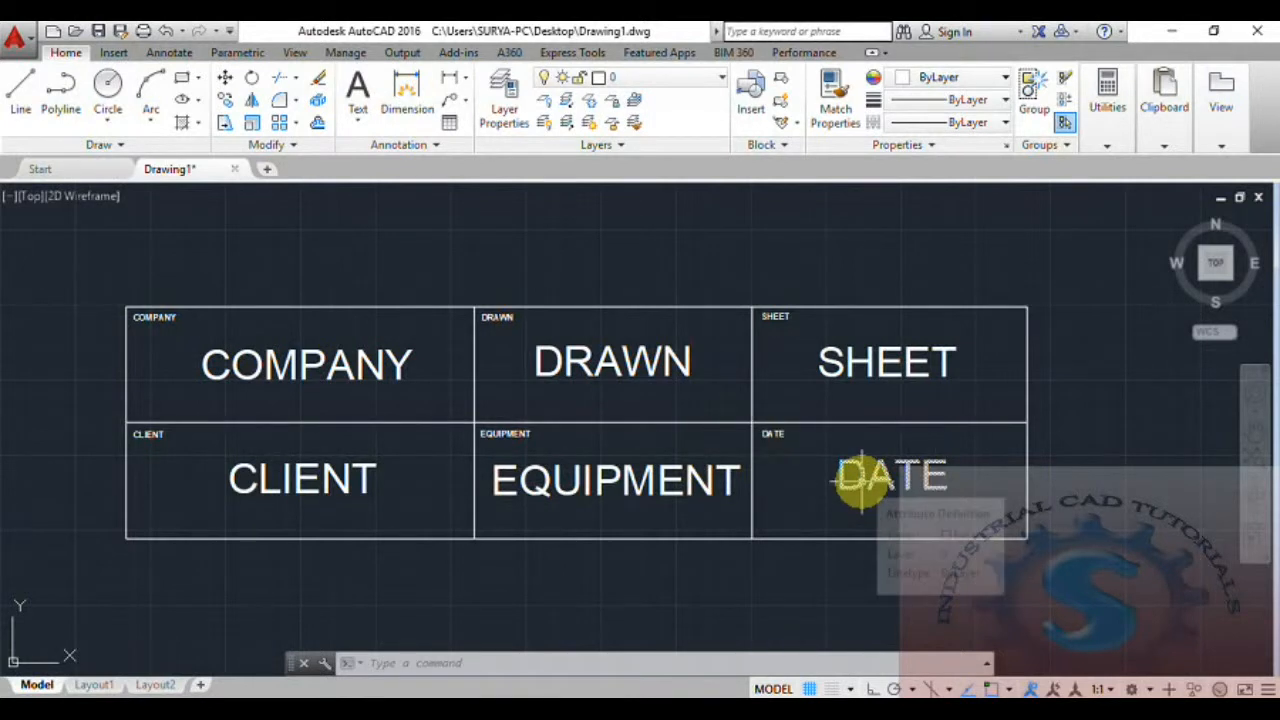
left_click(797, 124)
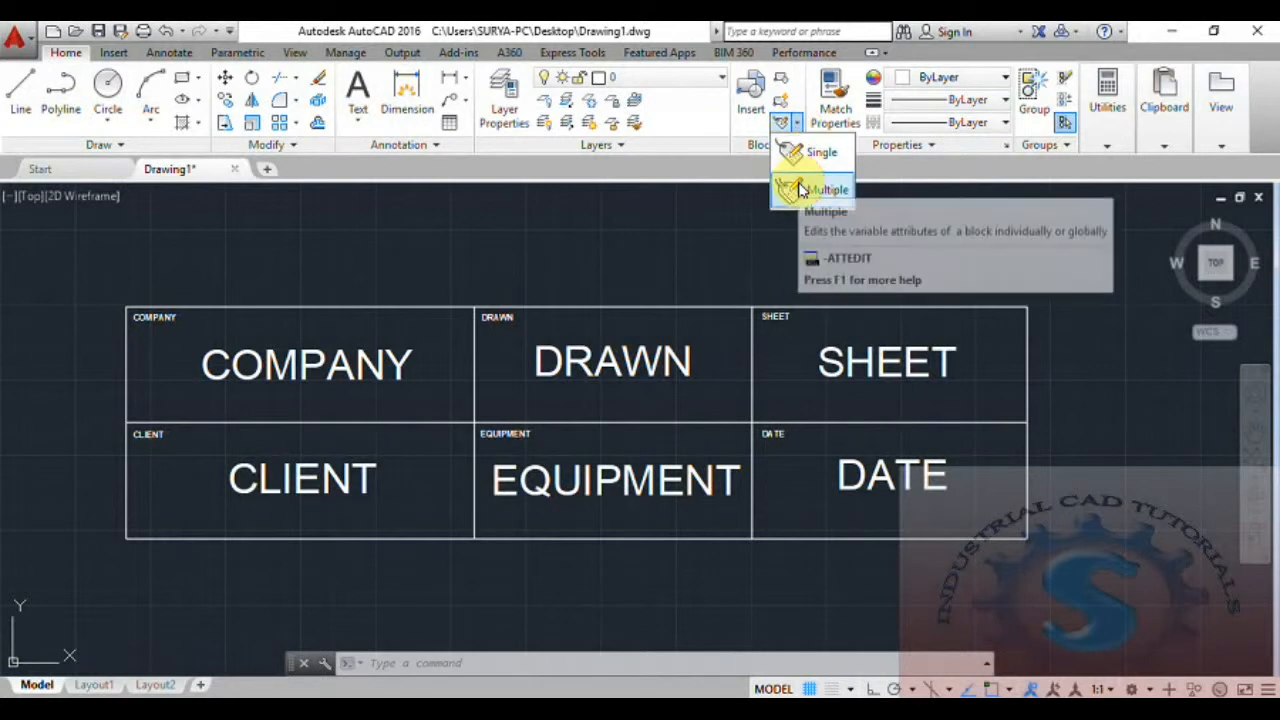
left_click(797, 124)
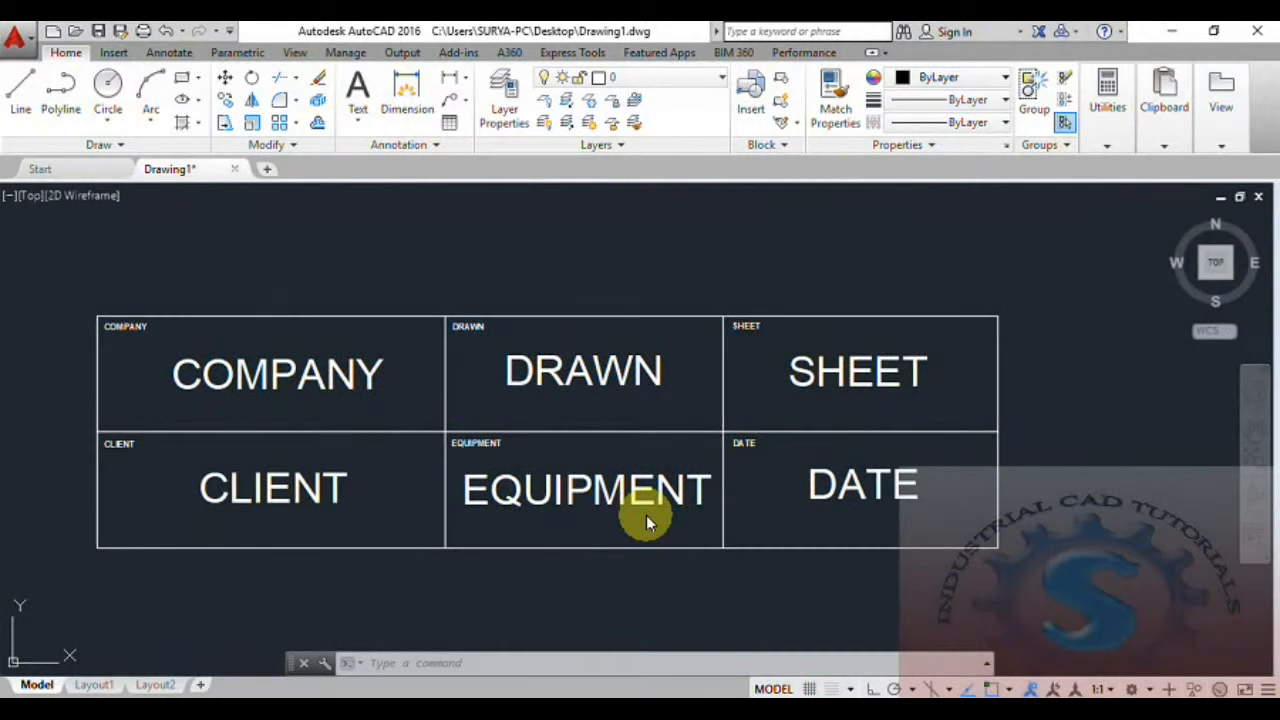
scroll(570, 521, "down", 2)
scroll(571, 522, "up", 2)
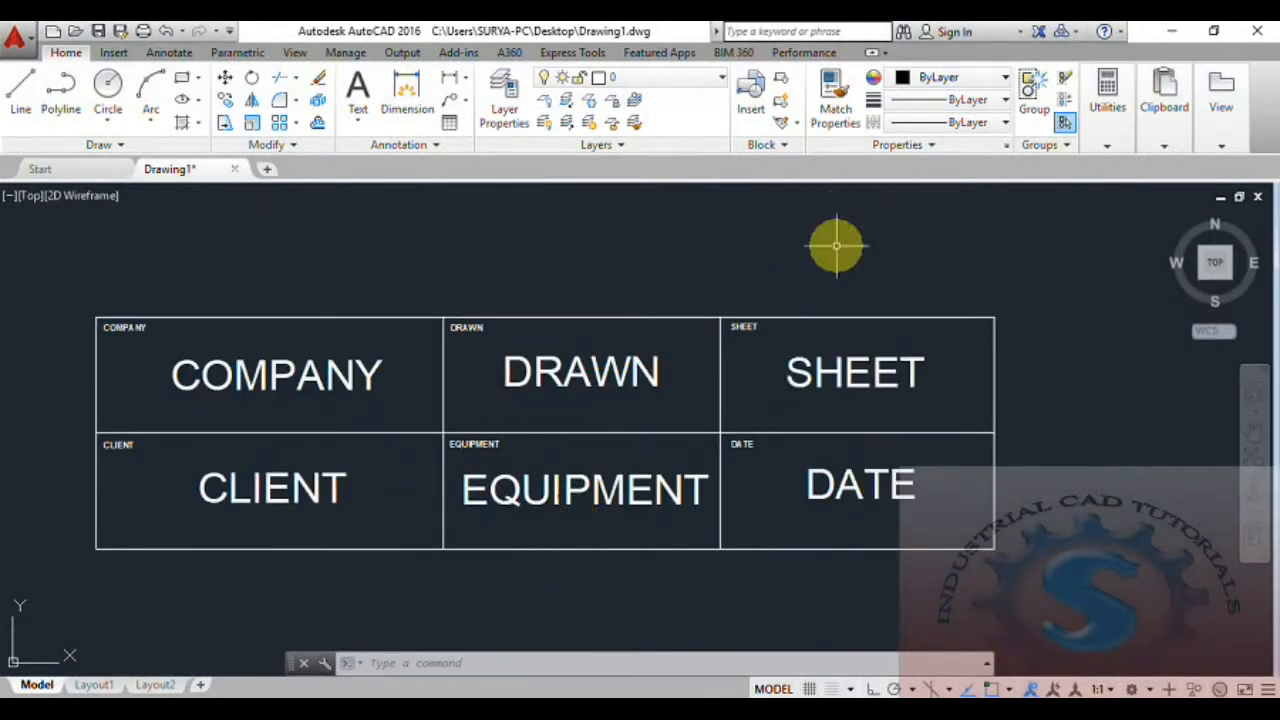
left_click(779, 84)
left_click(1071, 205)
left_click(383, 668)
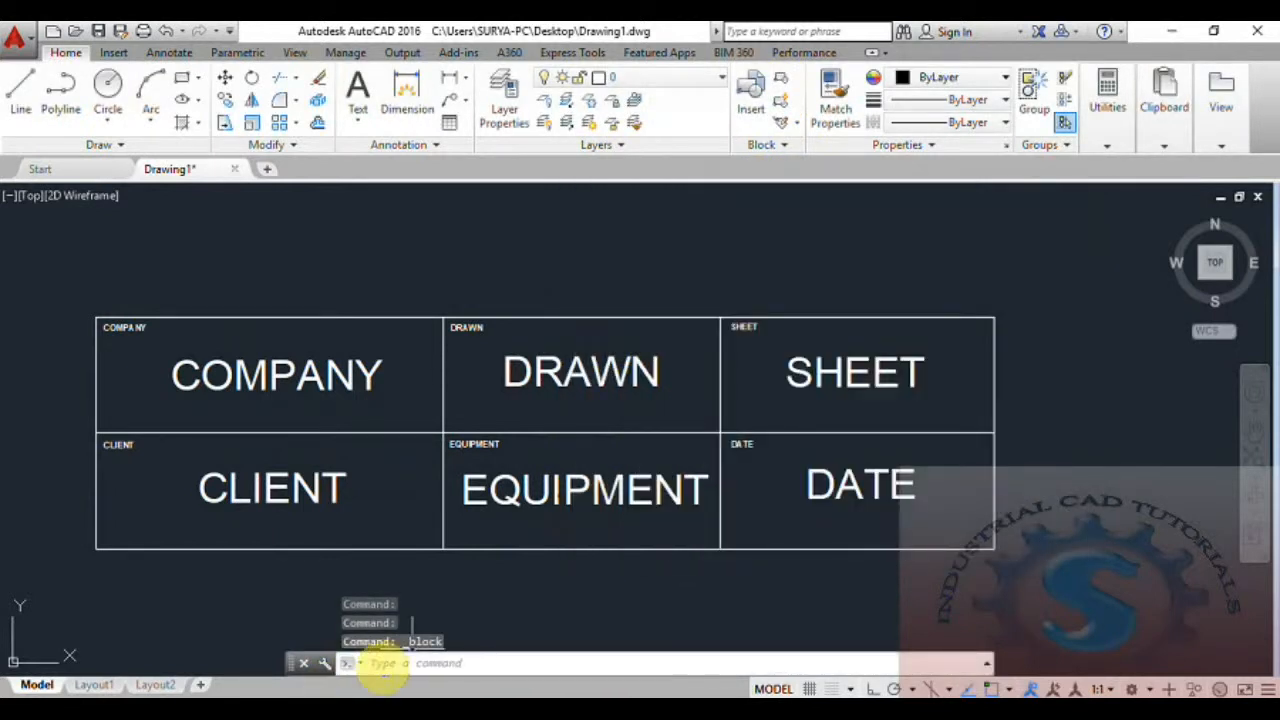
type("BE")
key("Return")
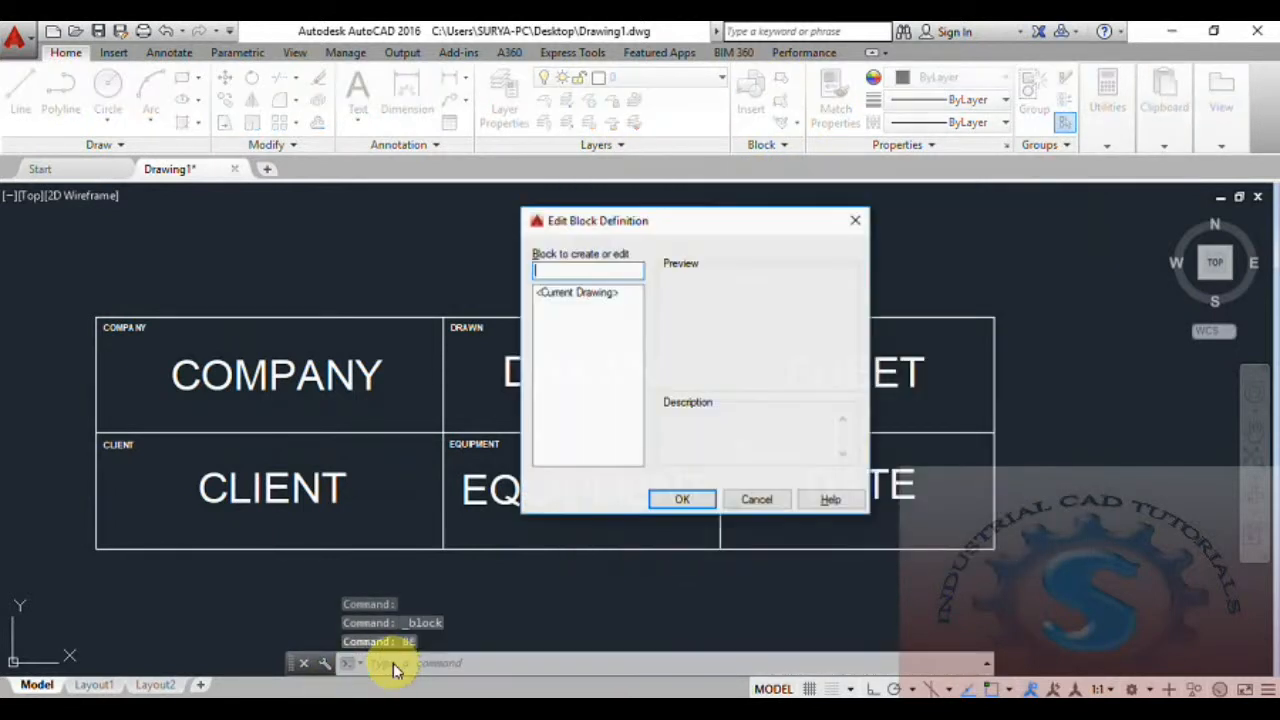
left_click(853, 221)
Start a block definition named PRINT PLAN and select the whole title block with its labels and attributes as its objects.
left_click(780, 78)
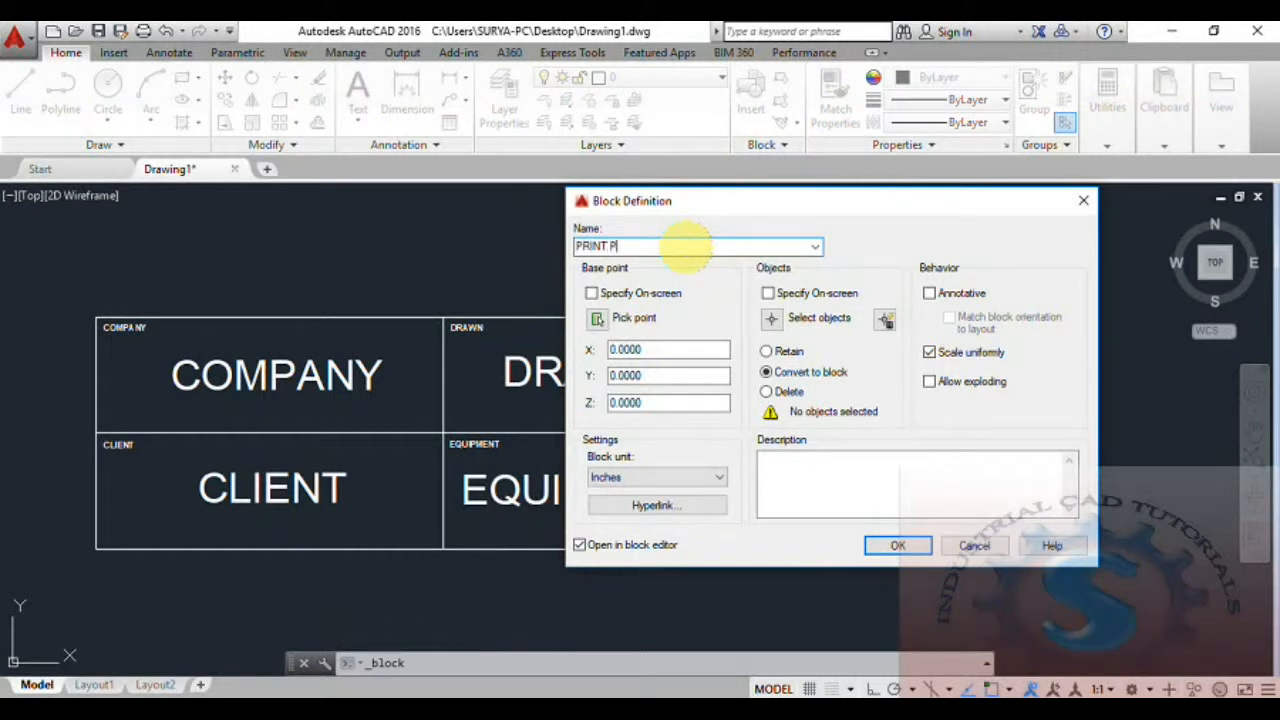
left_click(775, 318)
left_click(1025, 552)
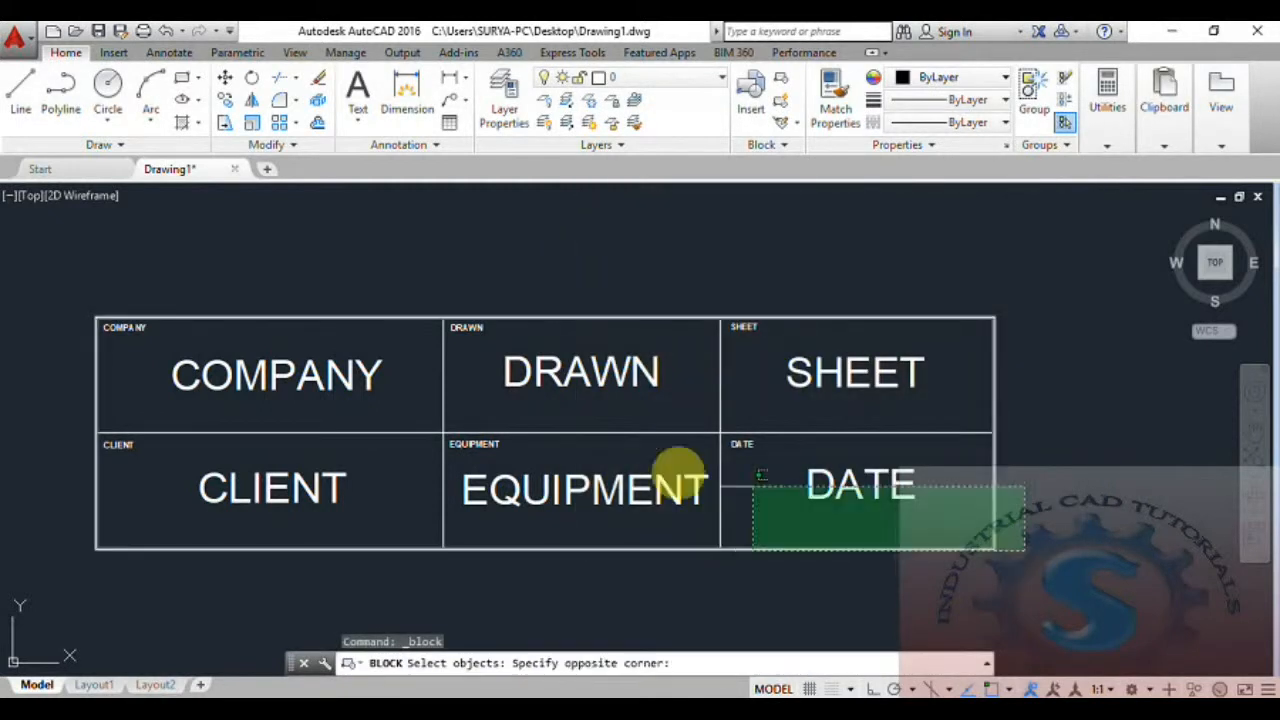
left_click(34, 262)
key("Return")
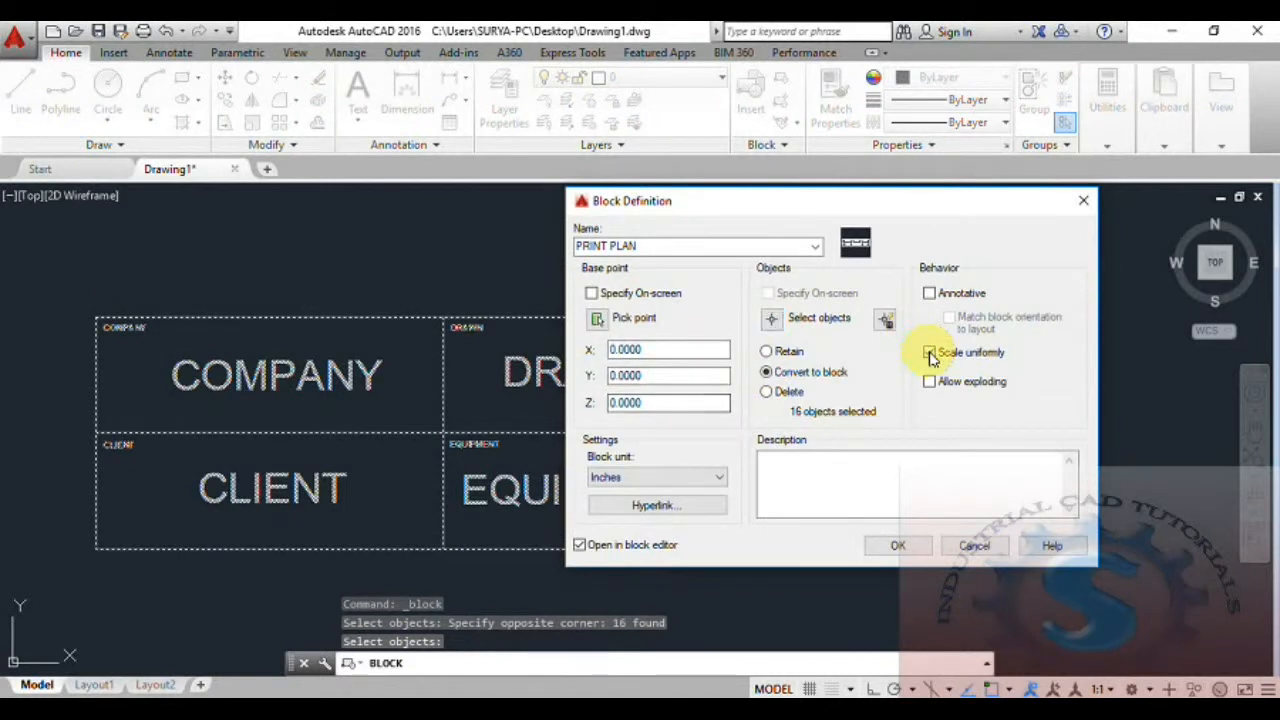
Create the block with uniform scaling and opening in the block editor enabled, accepting the default attribute values.
left_click(930, 354)
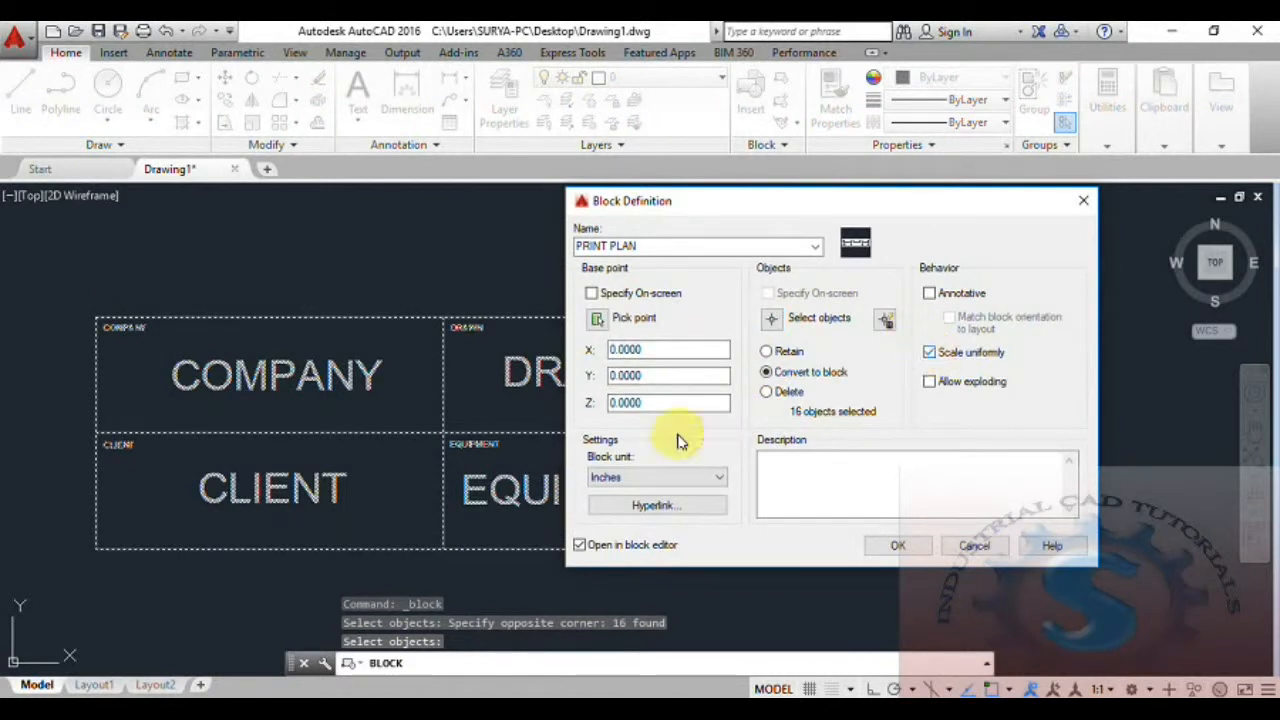
left_click(580, 546)
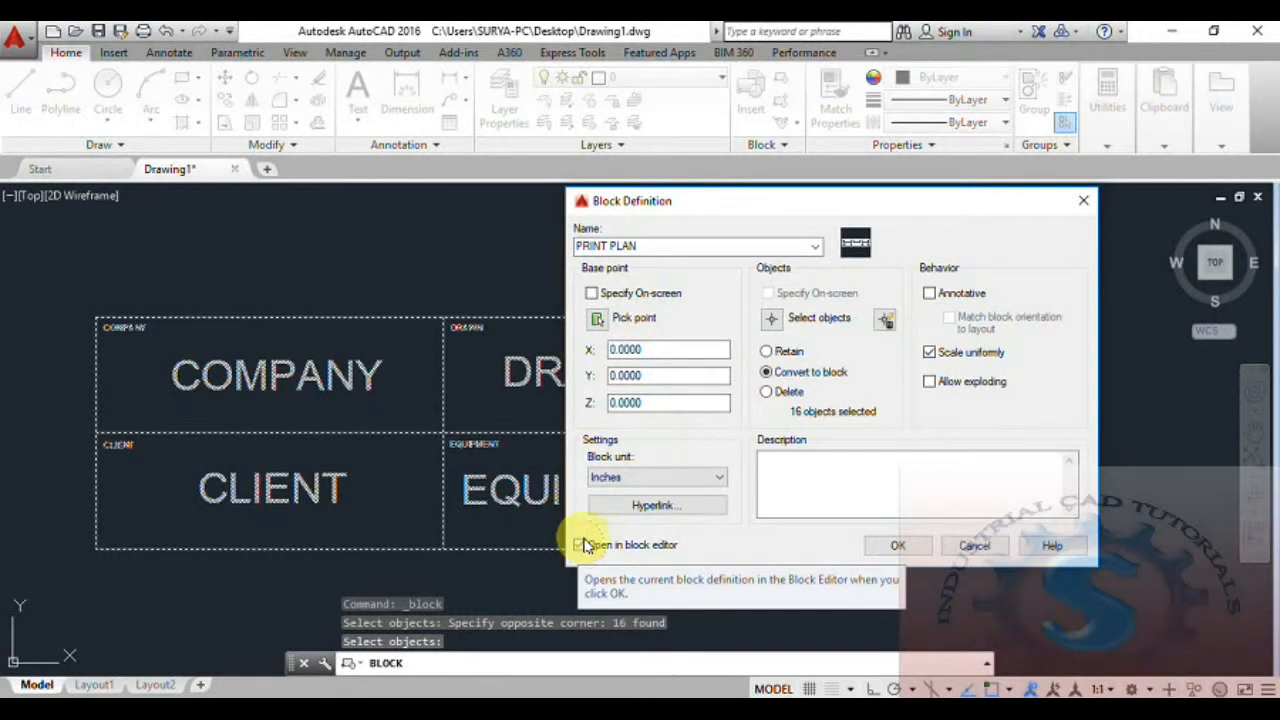
left_click(888, 549)
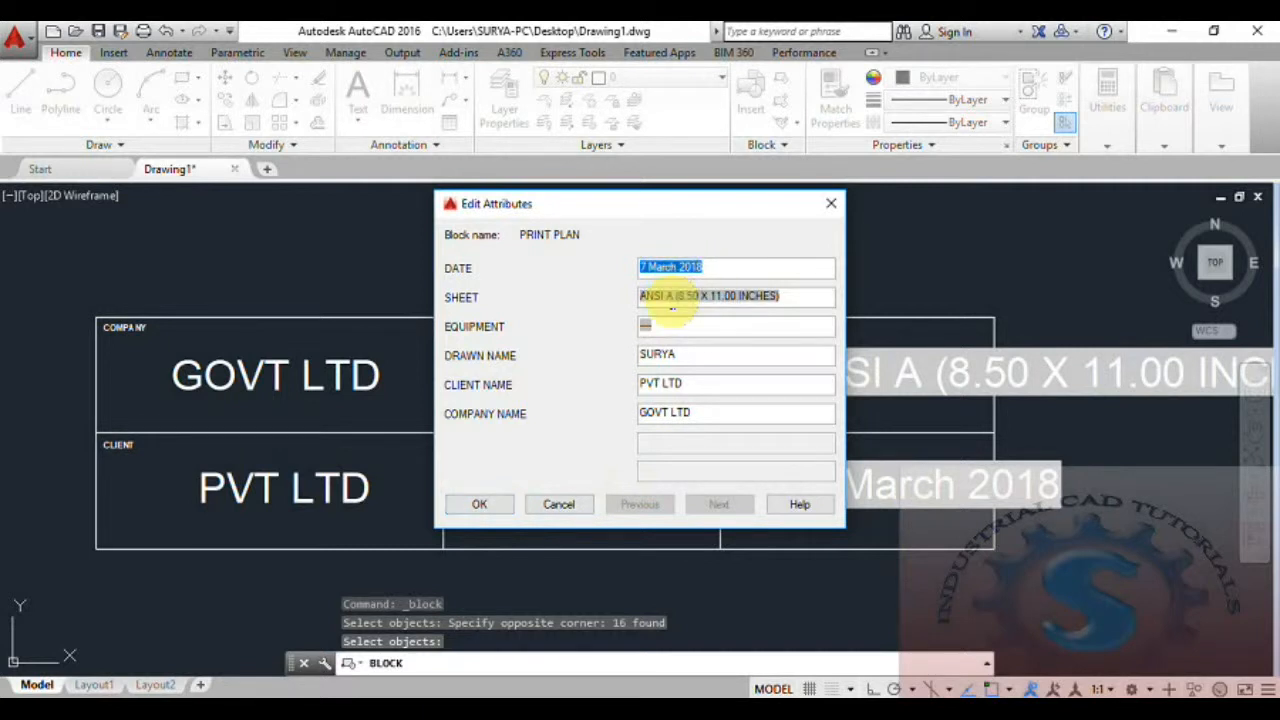
left_click(483, 504)
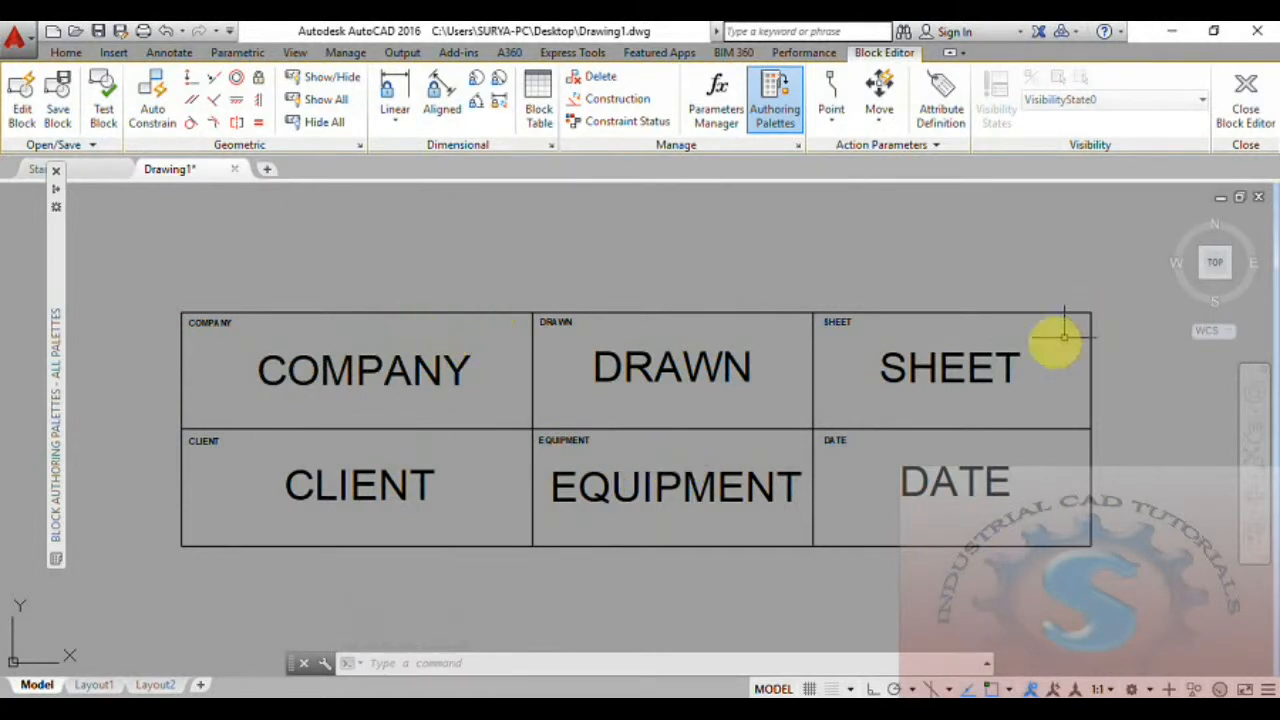
left_click(82, 146)
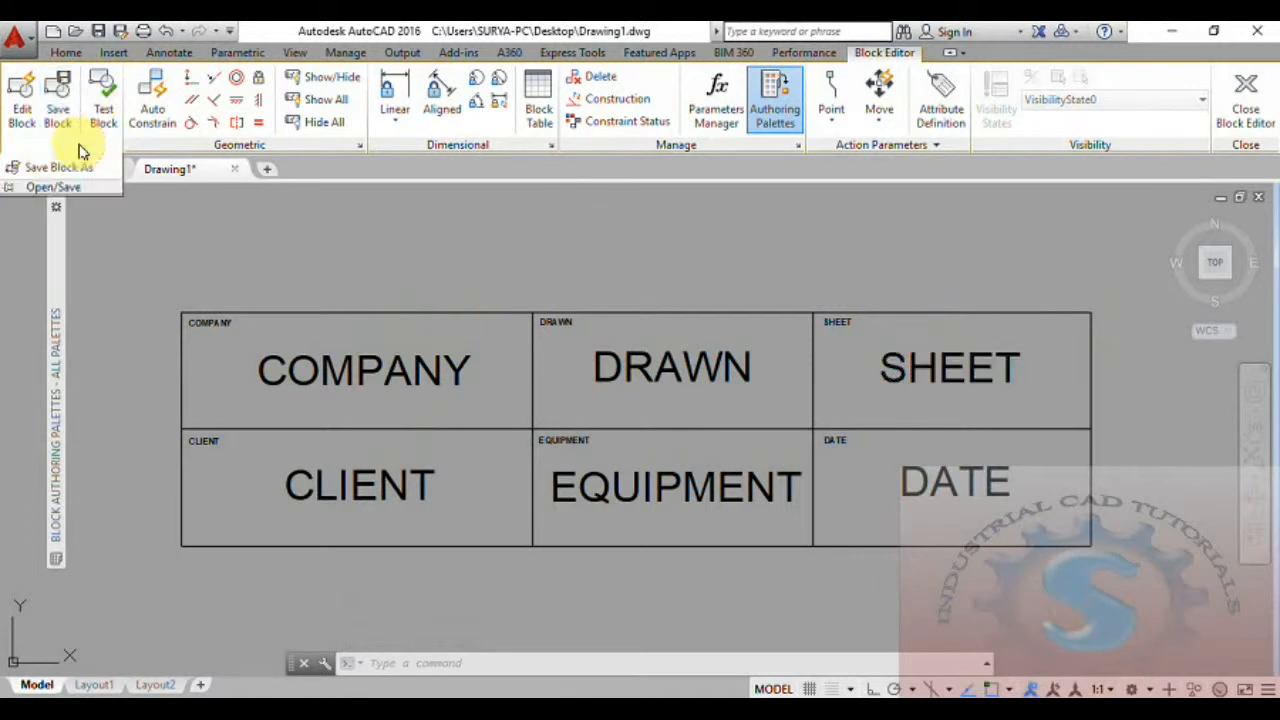
left_click(72, 169)
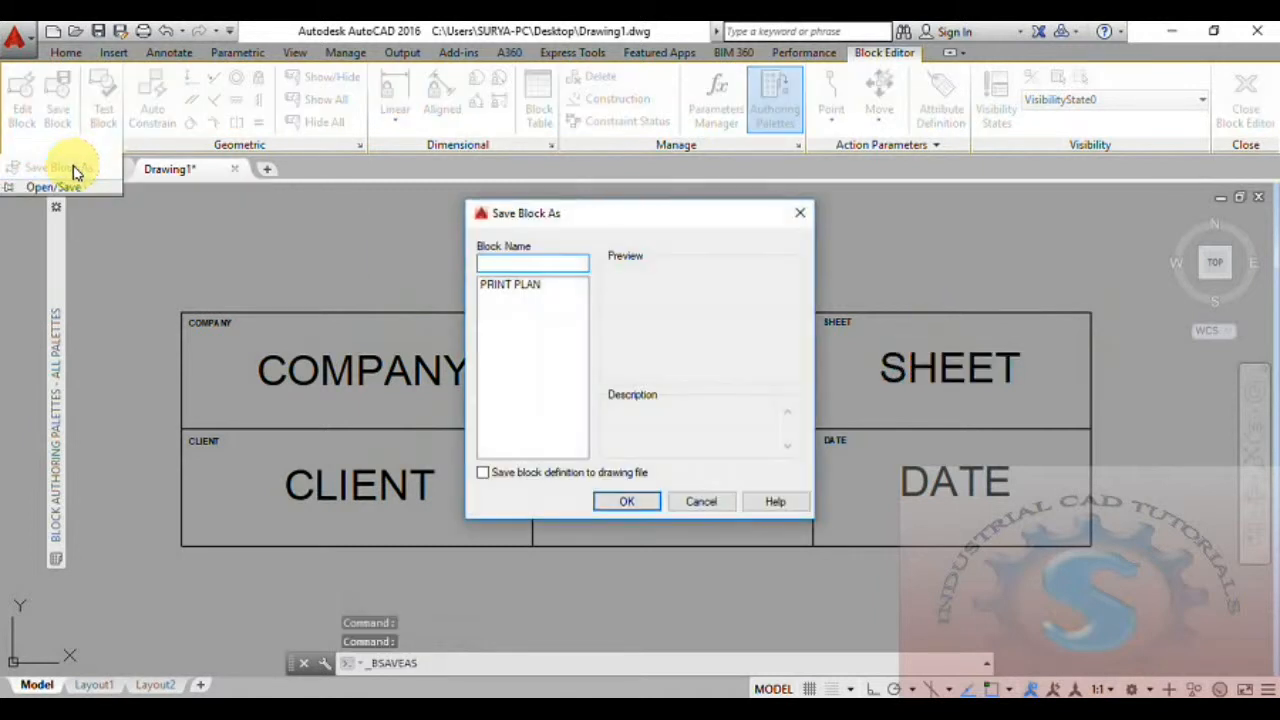
type("PRI")
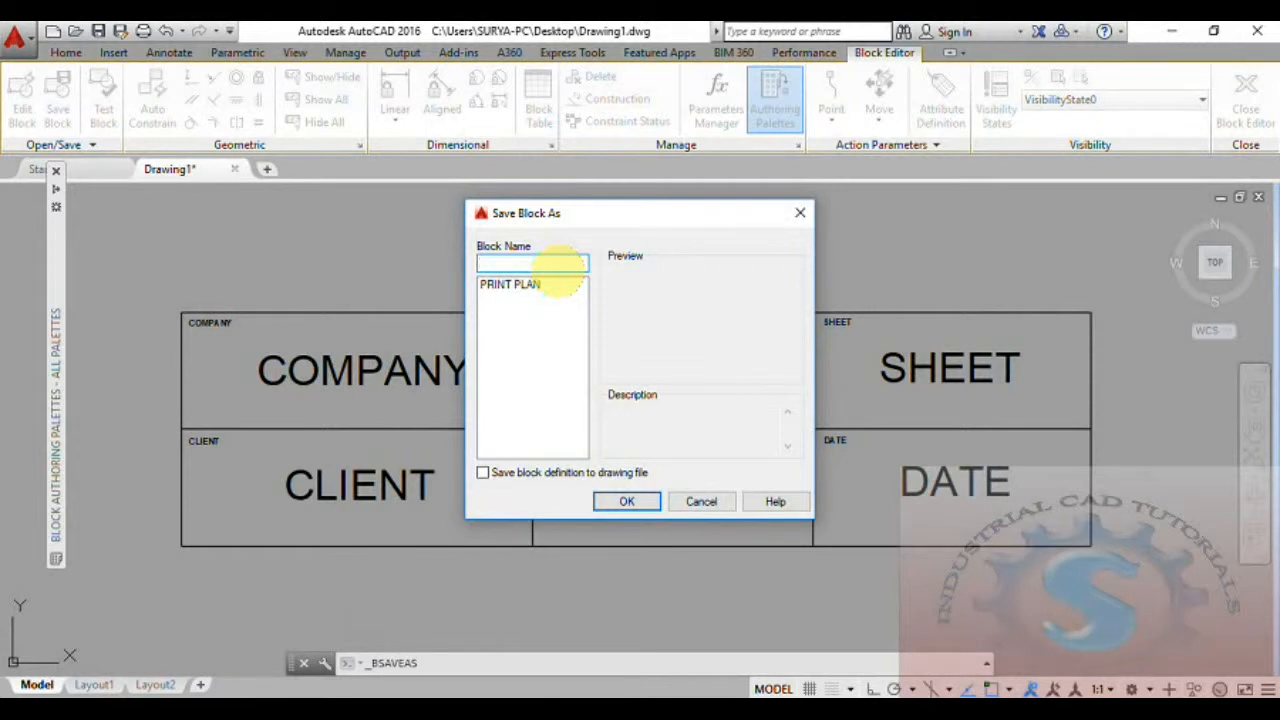
left_click(799, 212)
middle_click_drag(540, 340, 552, 336)
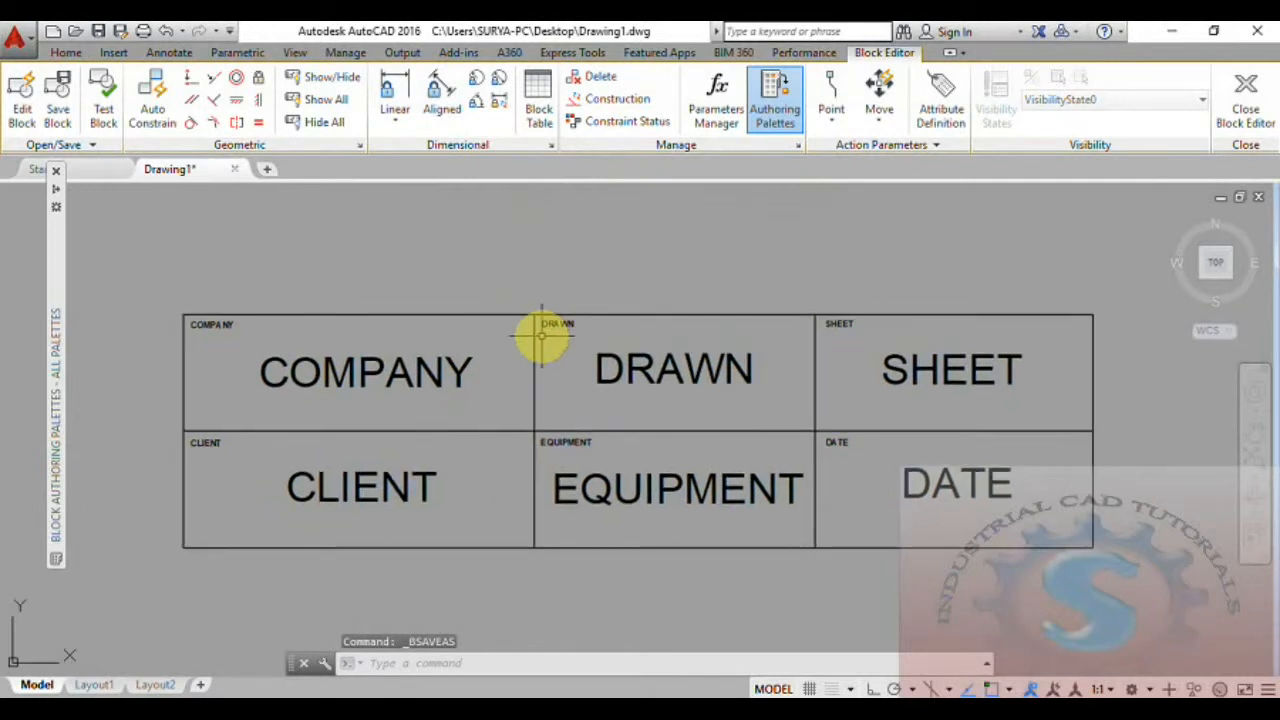
Close the block editor and examine how the attribute values fit in the title block's cells.
left_click(1246, 100)
left_click(686, 334)
scroll(683, 330, "down", 4)
scroll(646, 331, "up", 2)
scroll(629, 331, "up", 2)
scroll(630, 330, "down", 2)
scroll(631, 329, "up", 2)
scroll(640, 320, "down", 1)
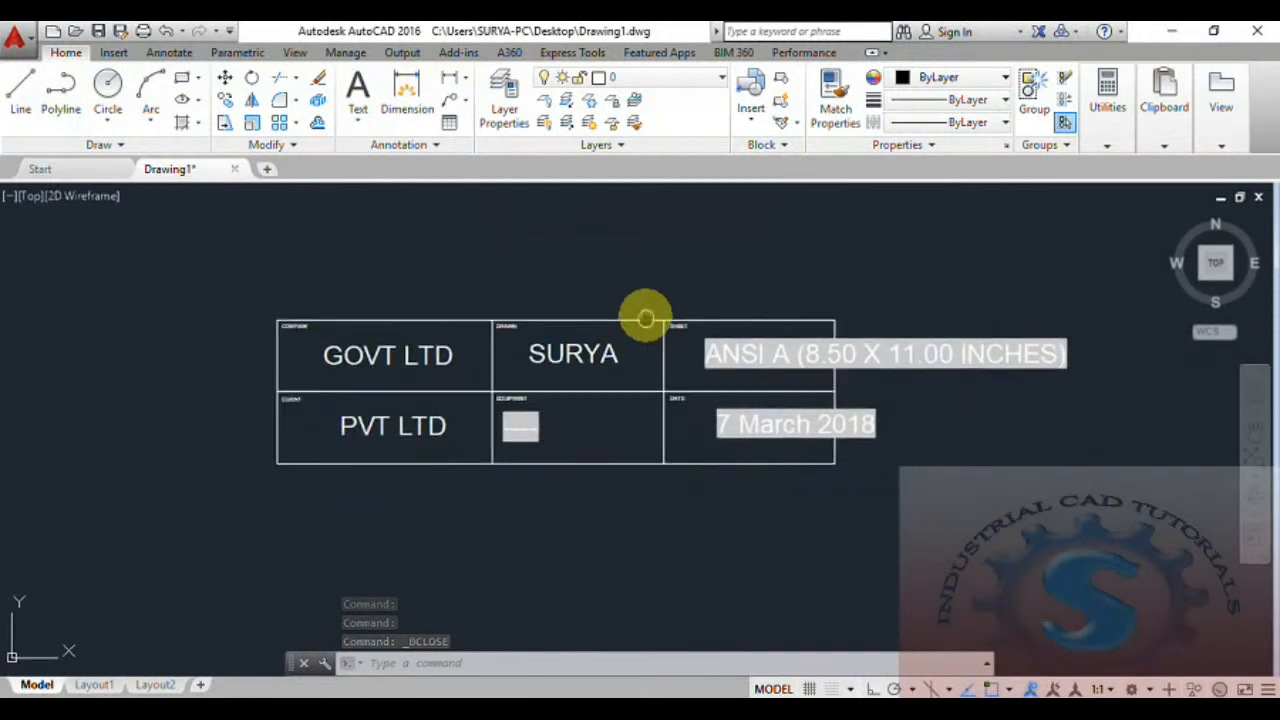
scroll(622, 365, "up", 2)
middle_click_drag(492, 368, 560, 345)
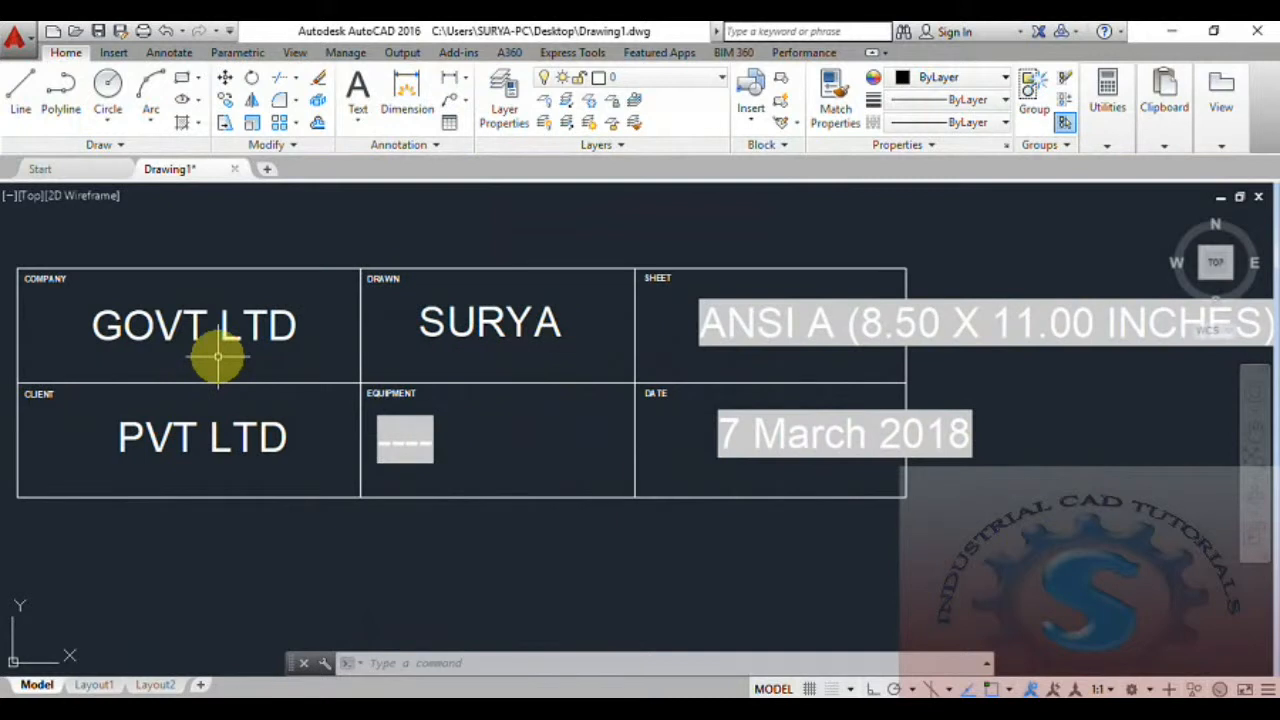
scroll(505, 355, "down", 2)
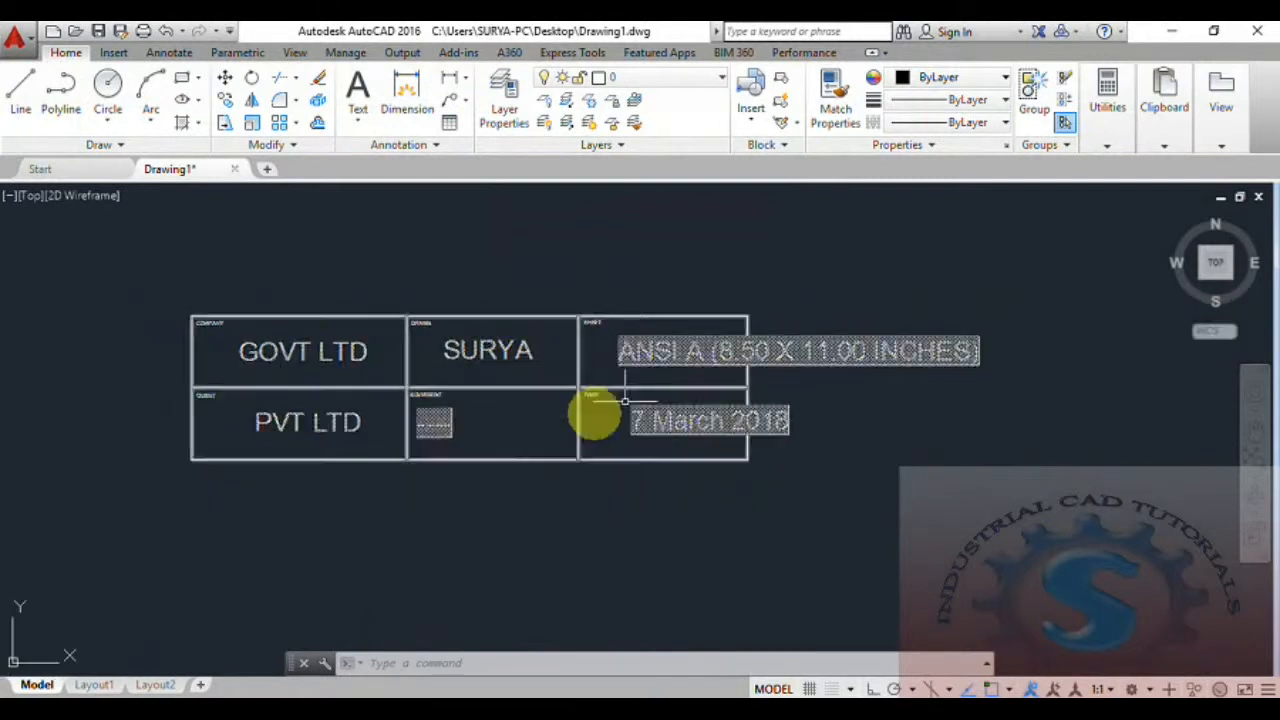
Open the PRINT PLAN block for editing in the block editor.
left_click(782, 101)
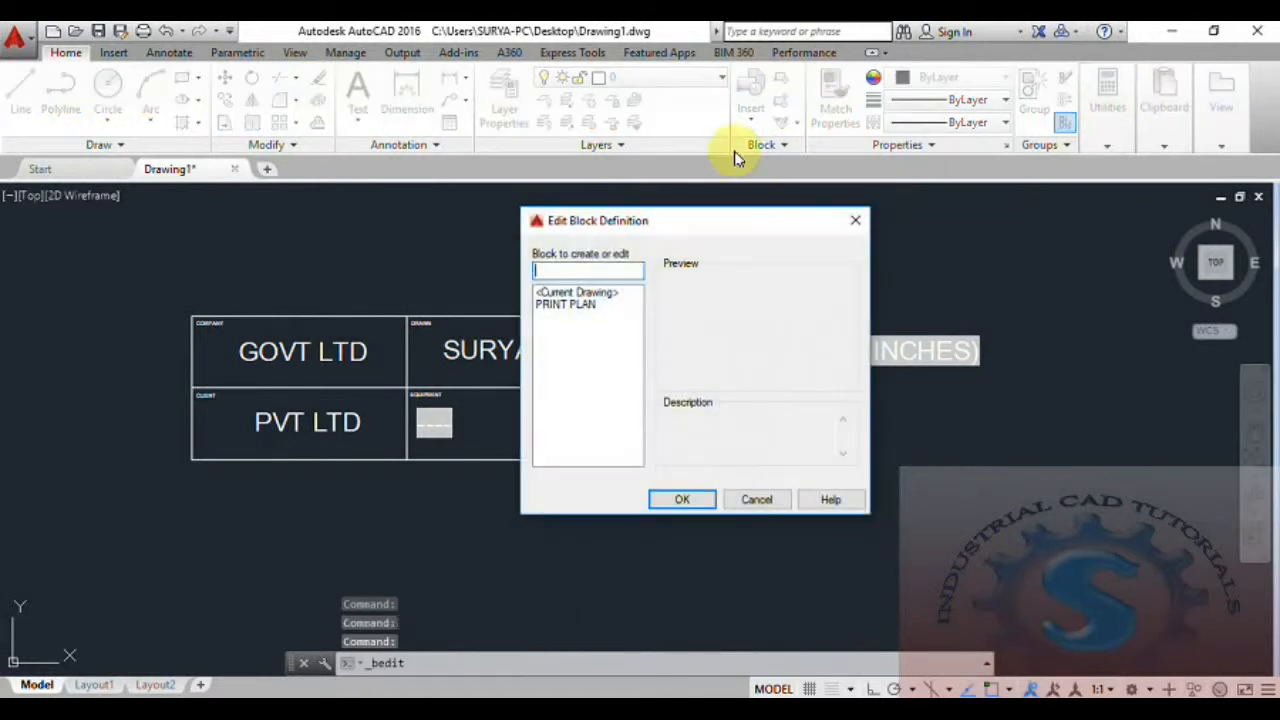
left_click(575, 304)
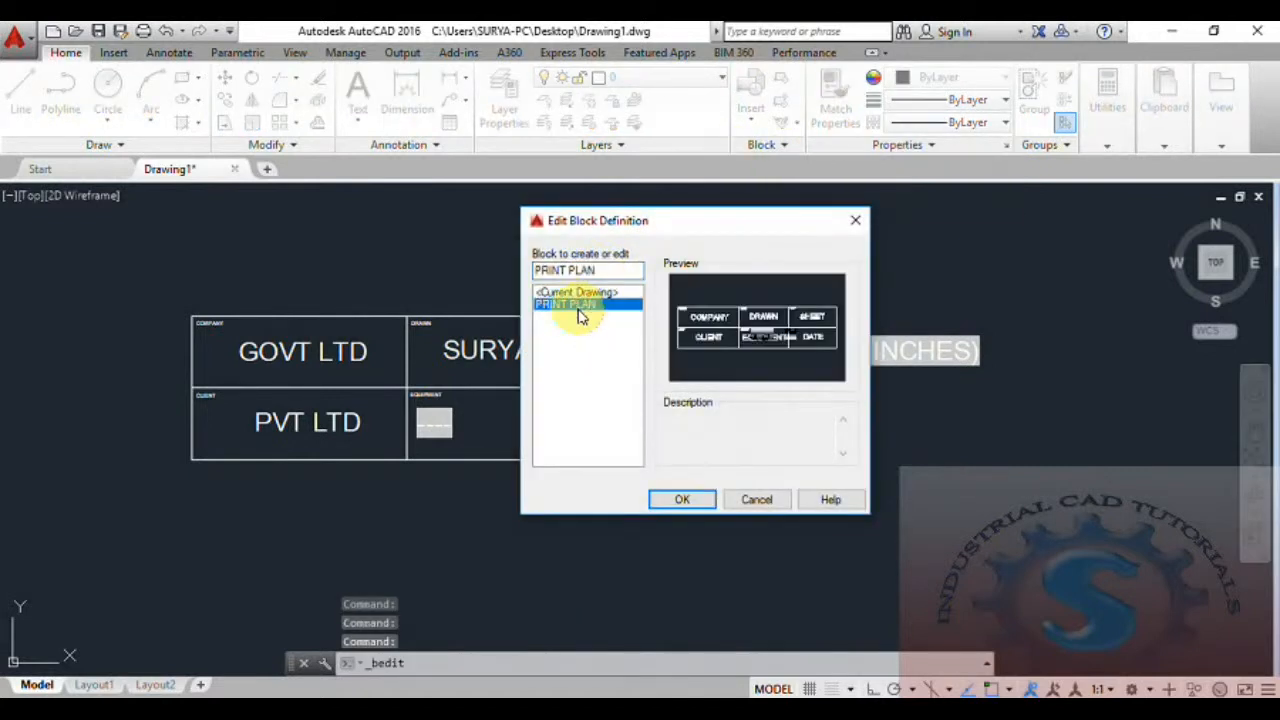
left_click(682, 500)
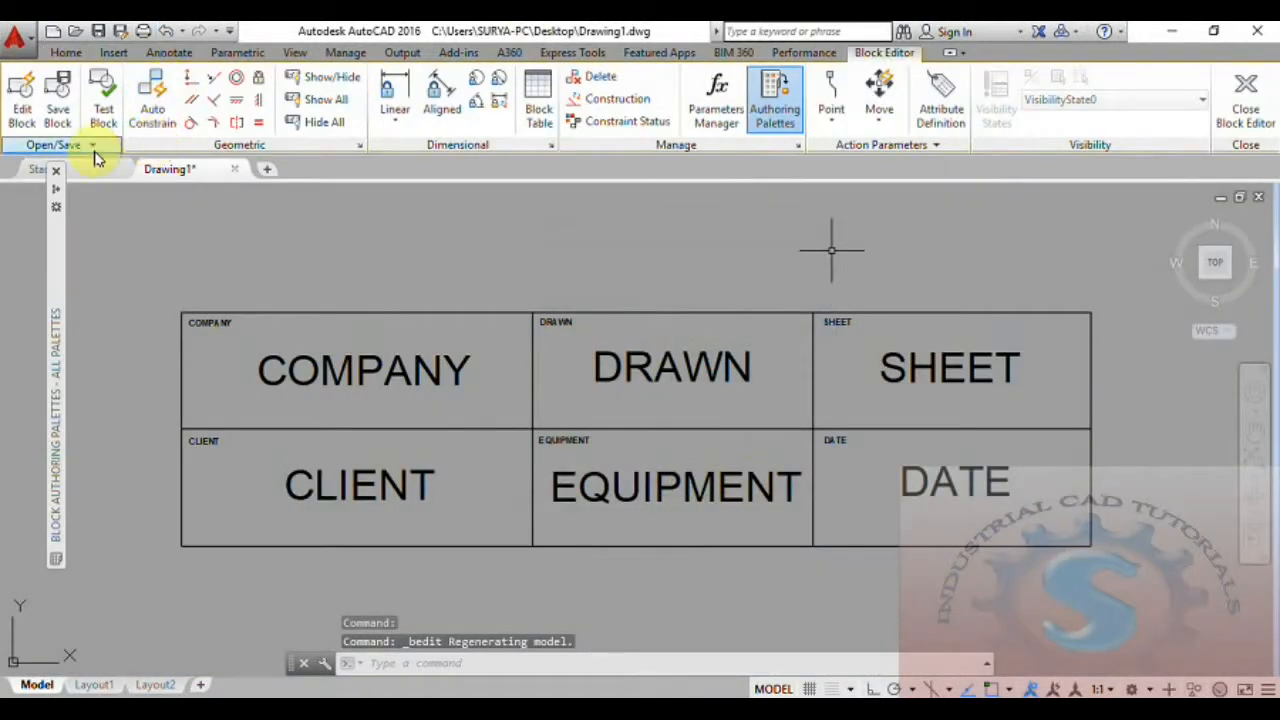
Save the block under the name PRINT PLANNING, also writing its definition to PRINT PLANNING.dwg on the Desktop.
left_click(92, 146)
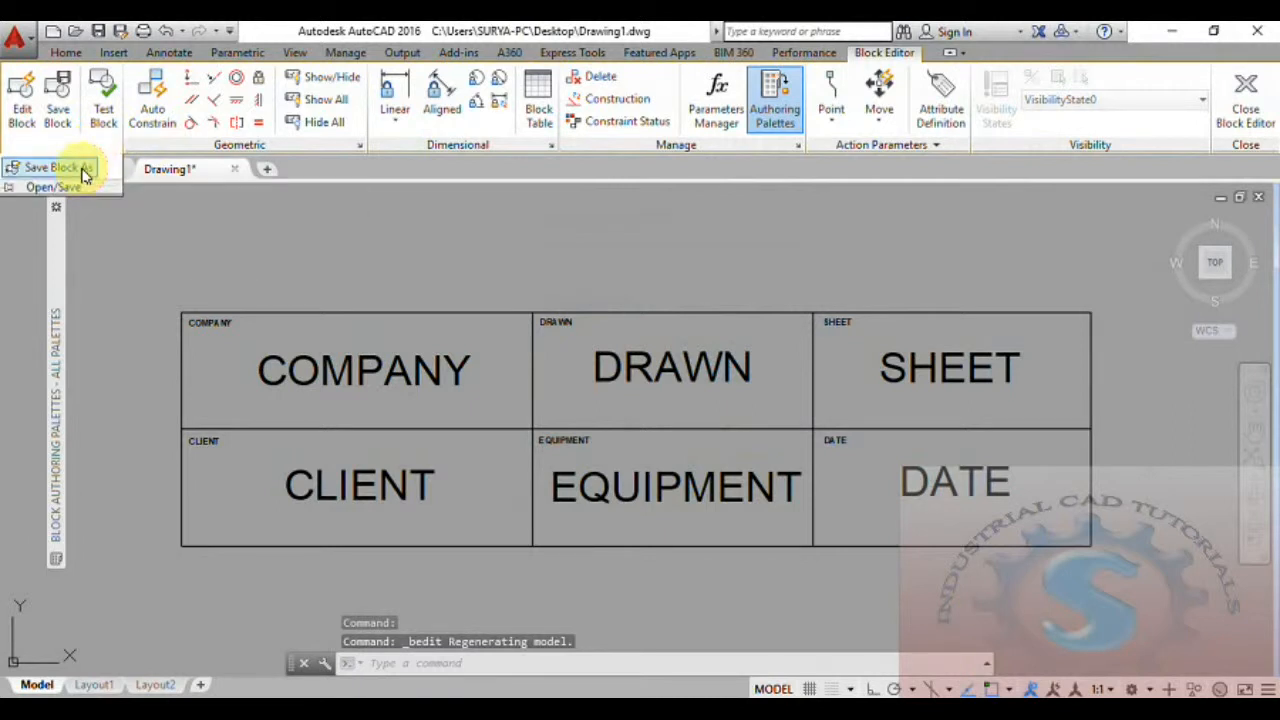
left_click(85, 172)
type("PRINT PLANNING")
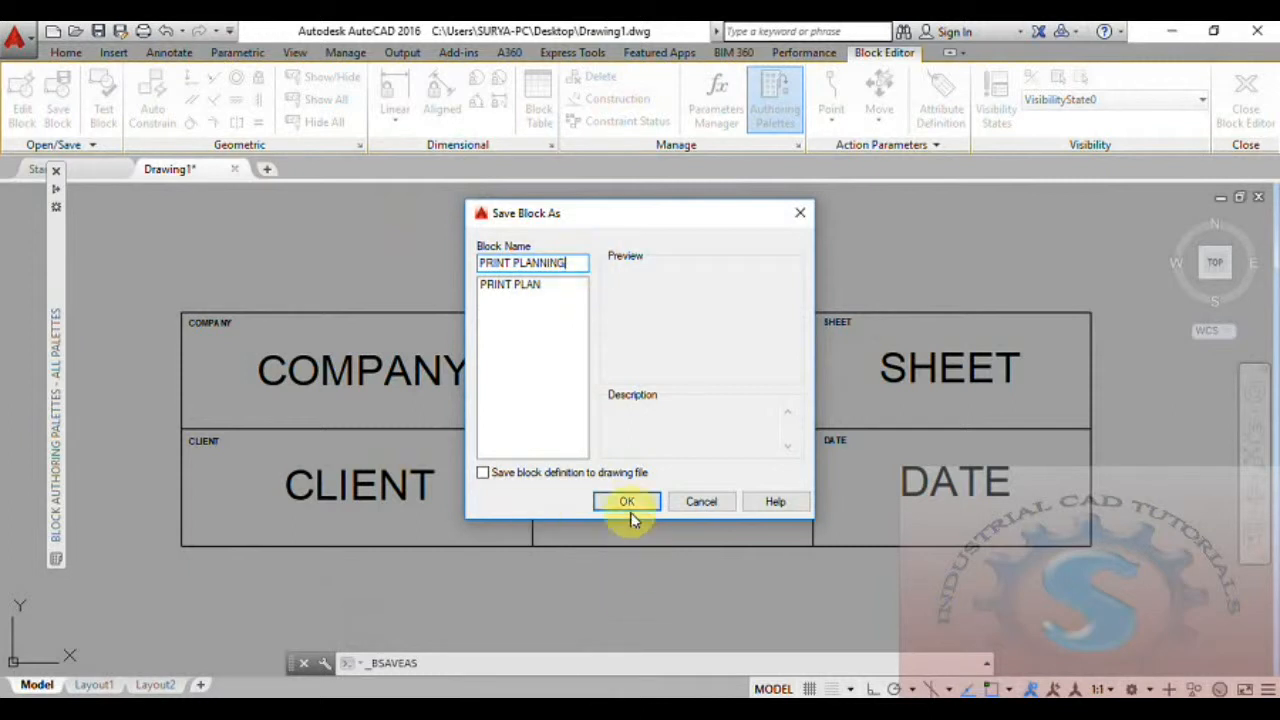
left_click(517, 474)
left_click(625, 502)
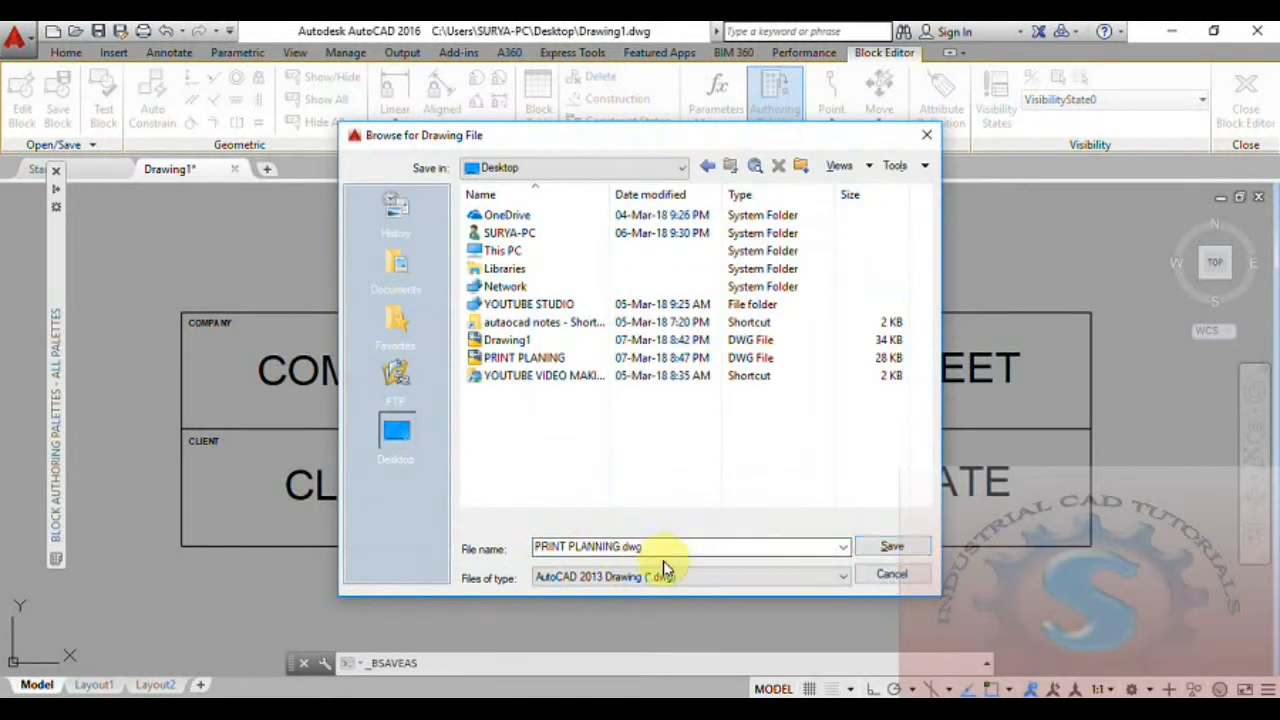
left_click(892, 546)
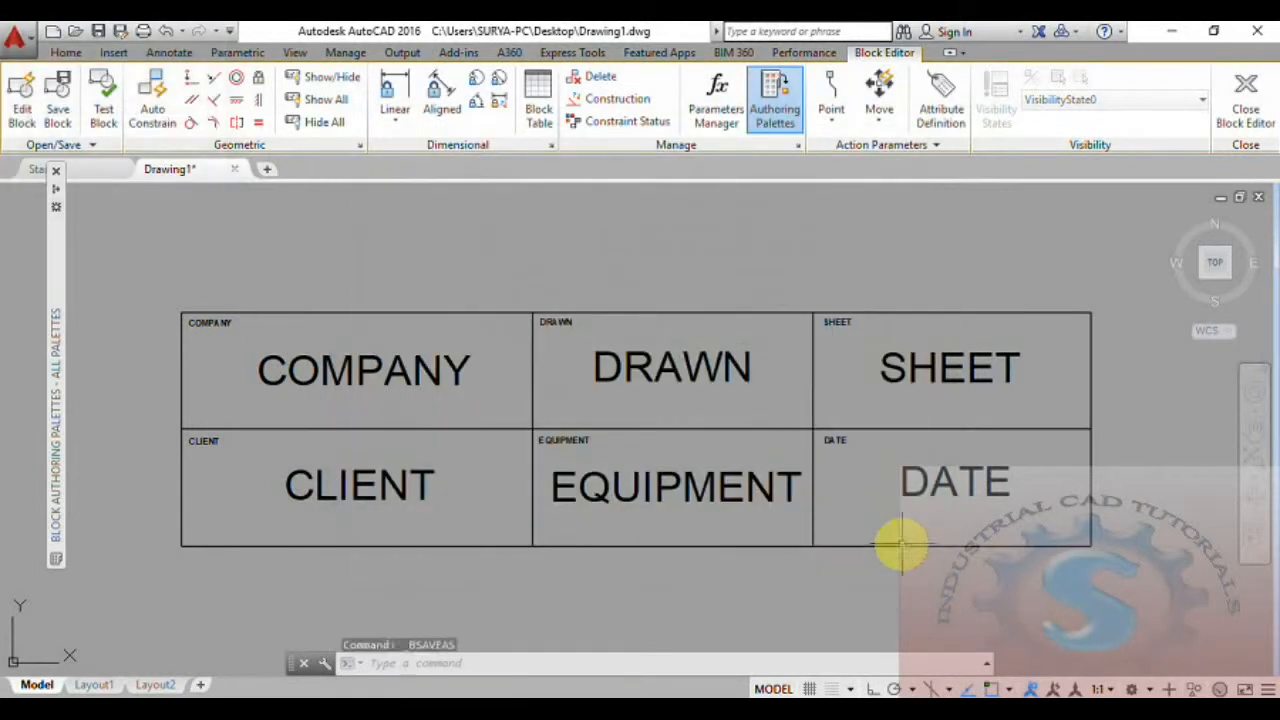
Switch to the Windows desktop, delete the PRINT PLANING file and move the PRINT PLANNING file beneath PART-3.
left_click(1178, 34)
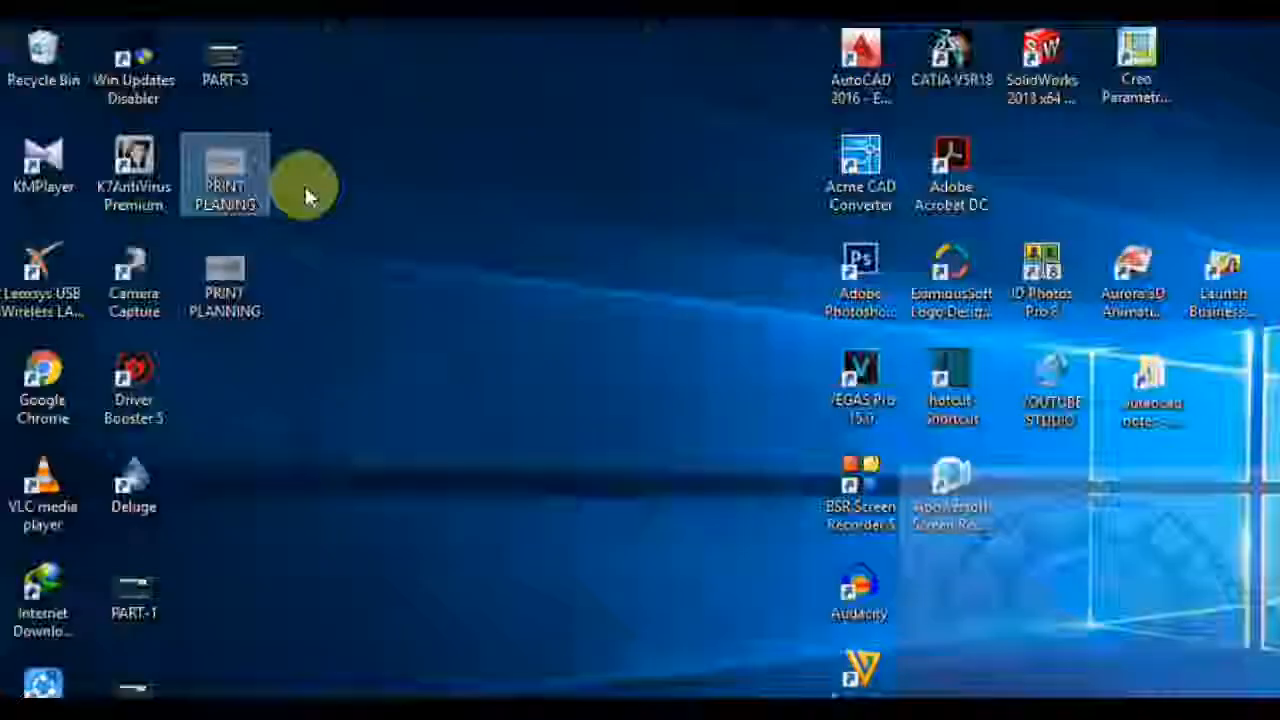
key("Delete")
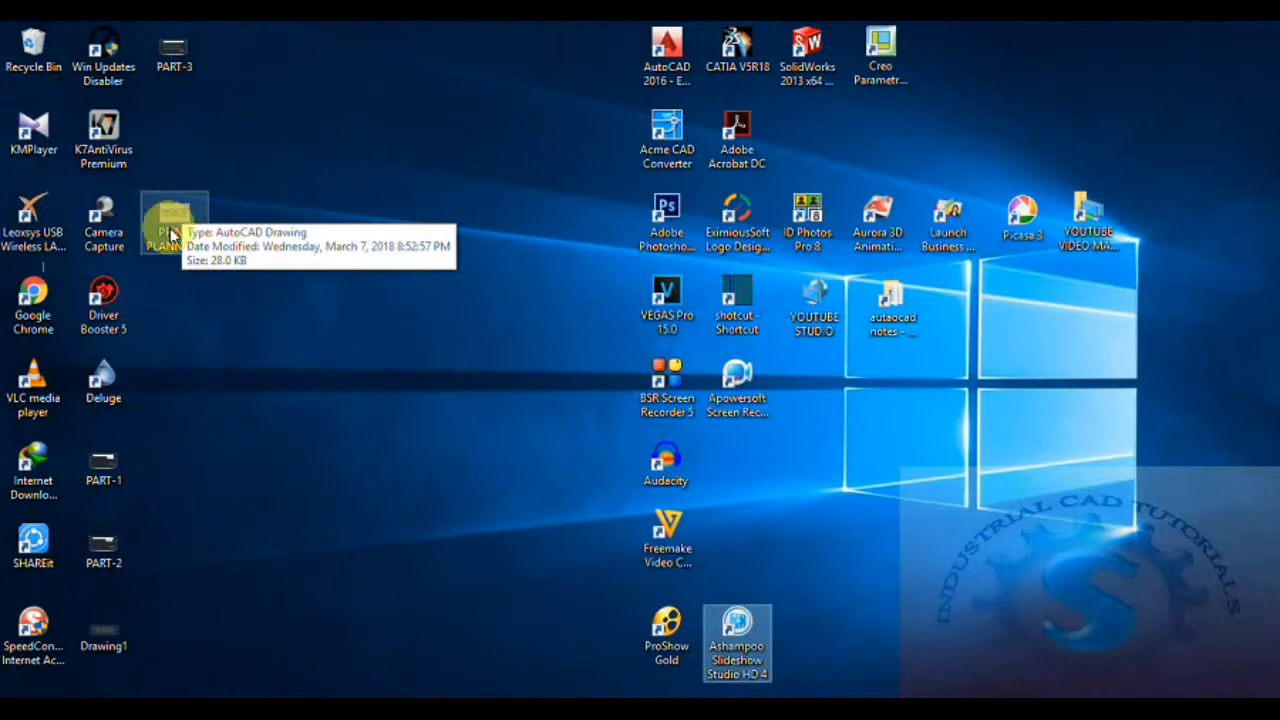
left_click_drag(172, 234, 183, 136)
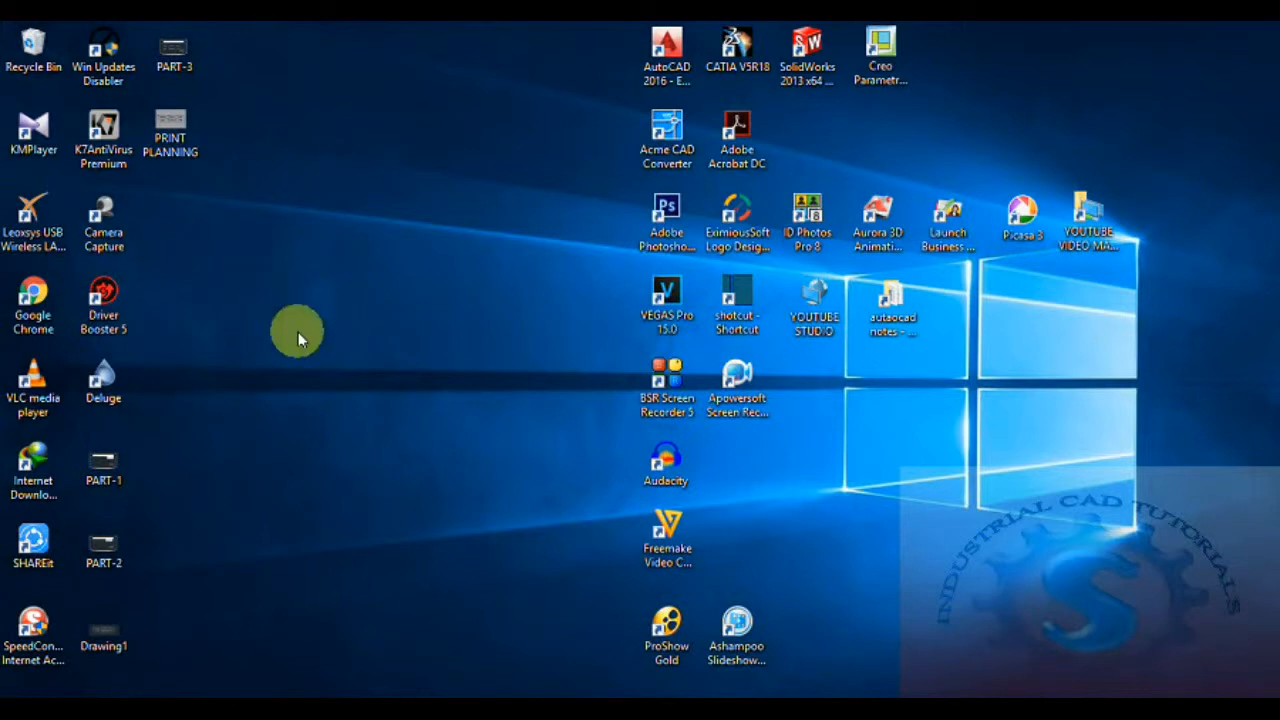
Switch back to AutoCAD and close the block editor, saving the changes to the PRINT PLAN block.
key("alt+Tab")
mouse_move(585, 383)
middle_mouse_down()
mouse_move(572, 379)
mouse_move(590, 374)
middle_mouse_up()
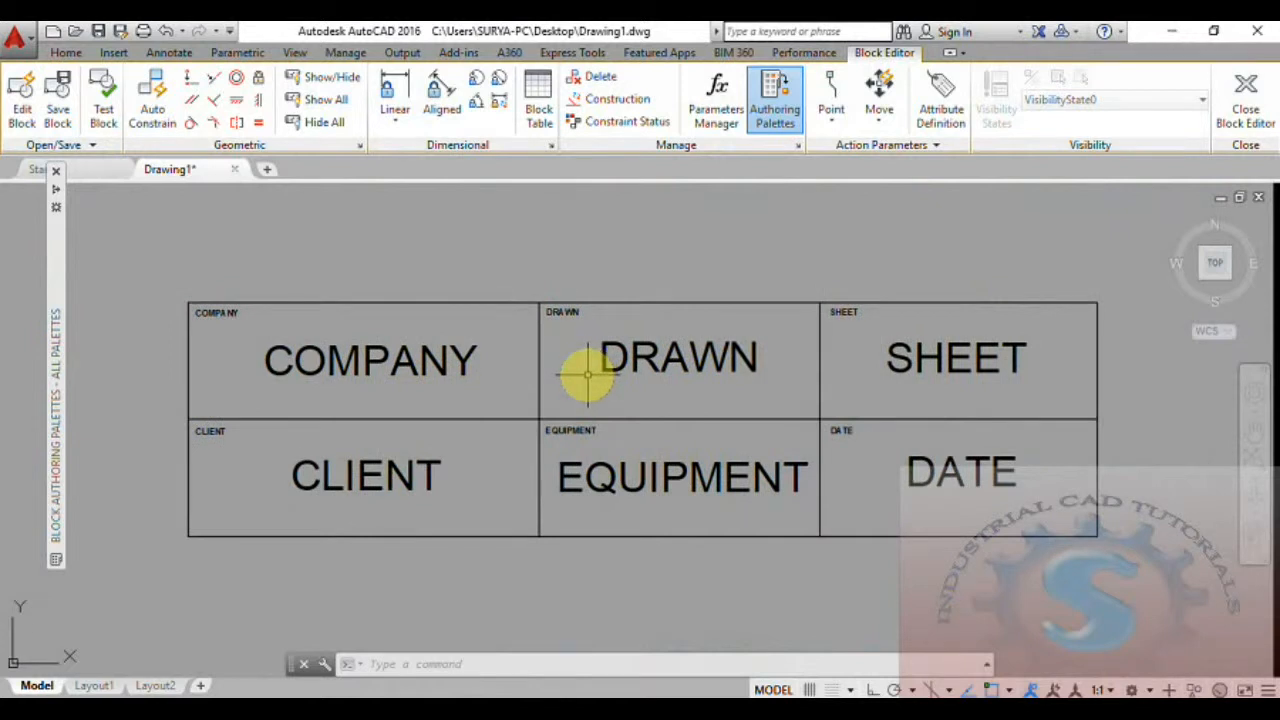
left_click(1245, 100)
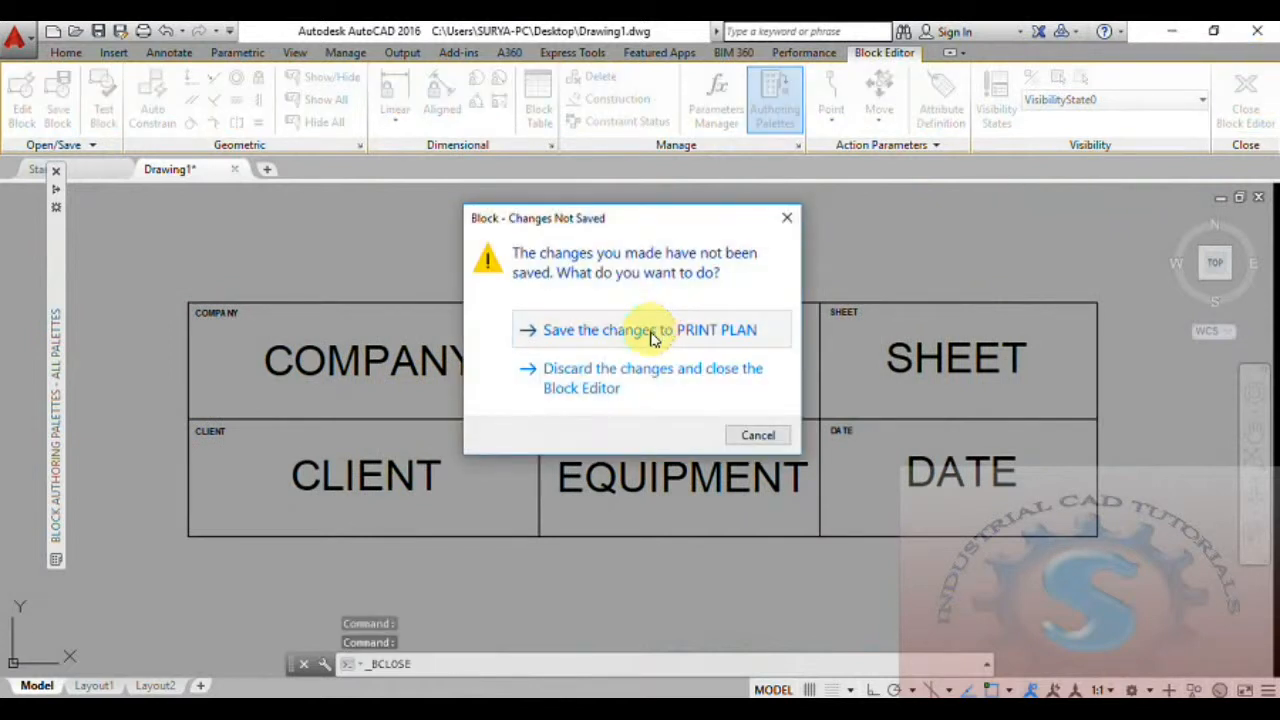
left_click(650, 338)
Examine how the company, client, drawn, equipment, sheet and date values fit in the title block's cells.
middle_click_drag(620, 391, 708, 405)
scroll(690, 391, "up", 1)
scroll(689, 390, "down", 1)
scroll(690, 391, "up", 1)
scroll(689, 391, "down", 1)
scroll(720, 396, "up", 1)
scroll(720, 396, "down", 1)
scroll(720, 396, "up", 1)
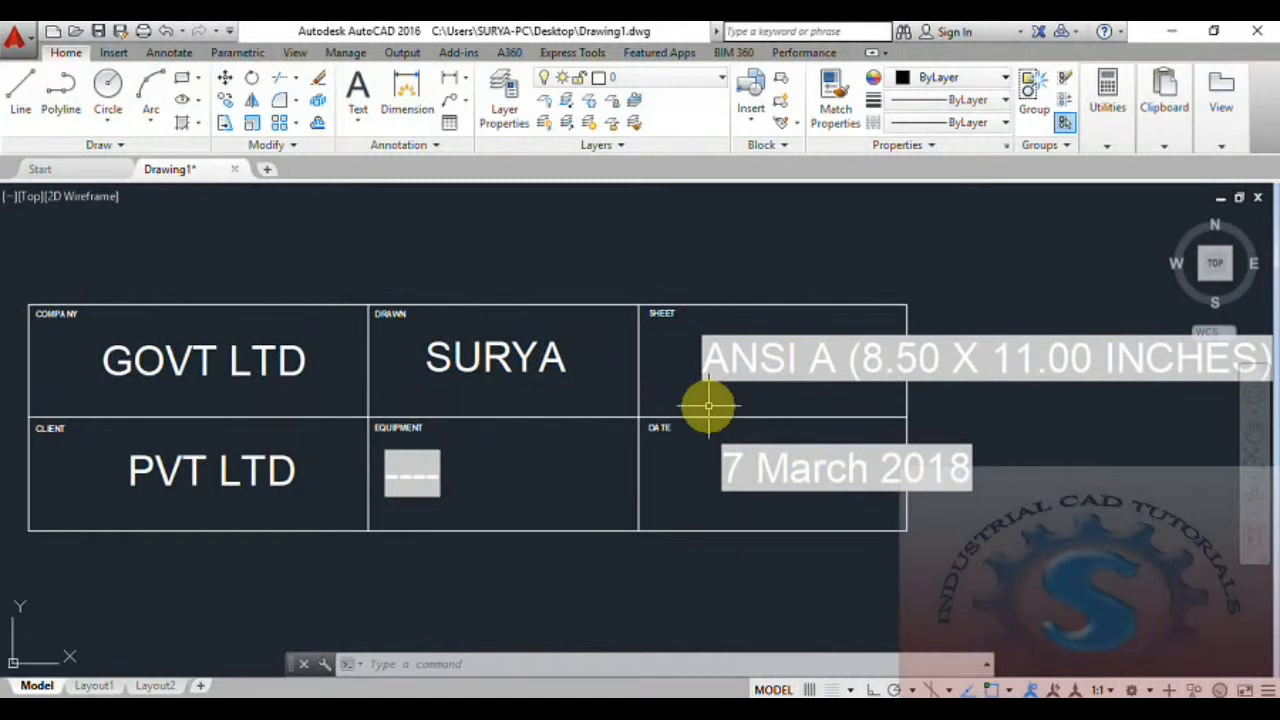
scroll(712, 448, "down", 1)
scroll(724, 438, "up", 1)
scroll(857, 366, "down", 1)
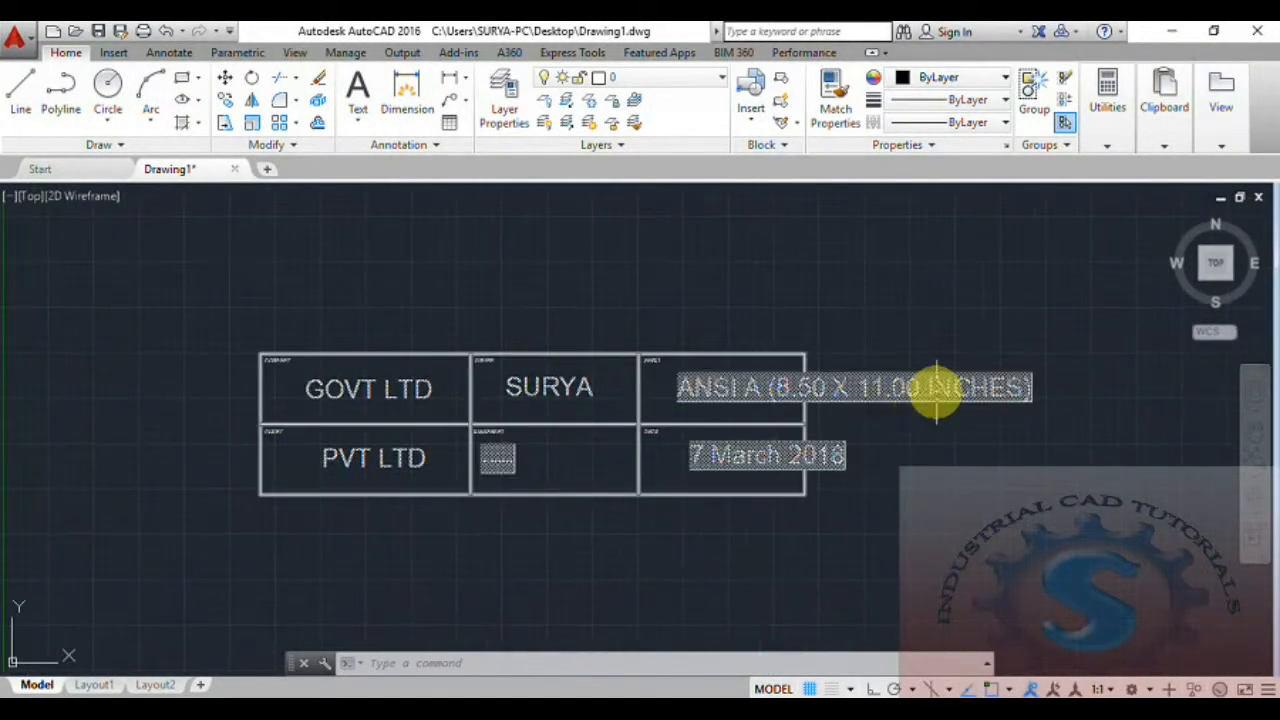
scroll(743, 466, "up", 1)
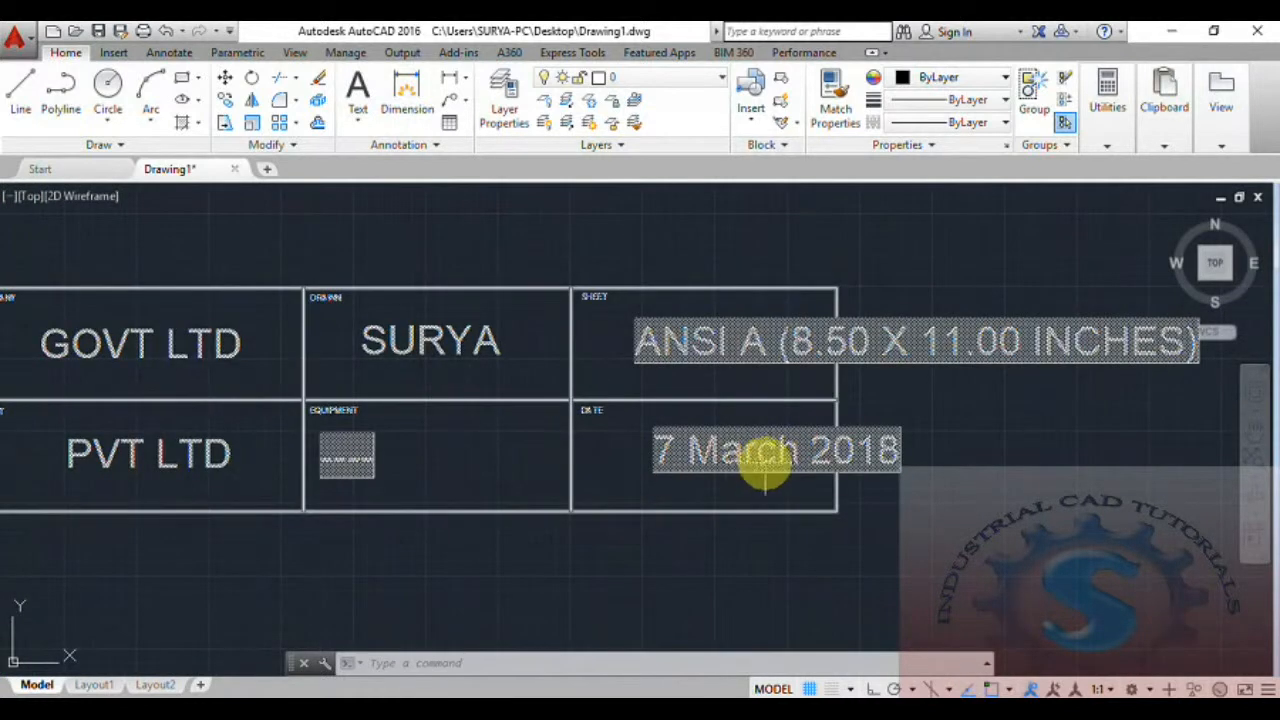
middle_click_drag(765, 470, 920, 448)
middle_click_drag(366, 434, 275, 458)
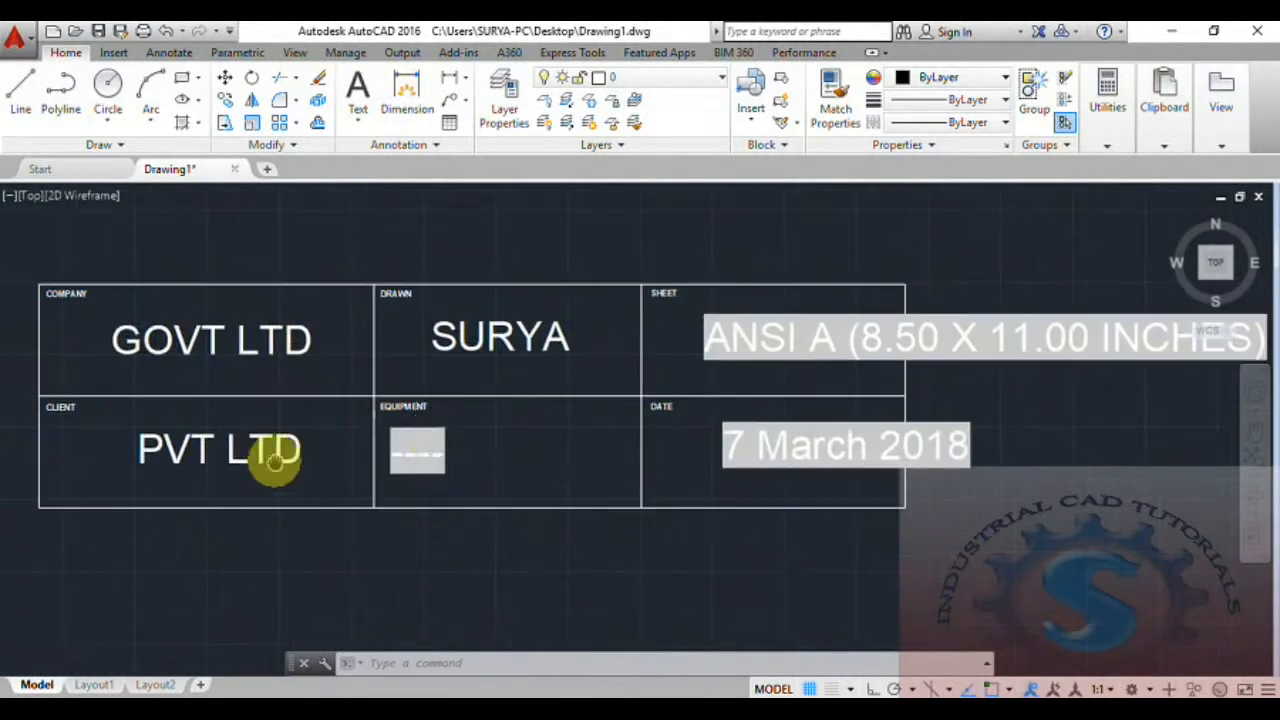
scroll(780, 465, "down", 1)
scroll(758, 470, "up", 1)
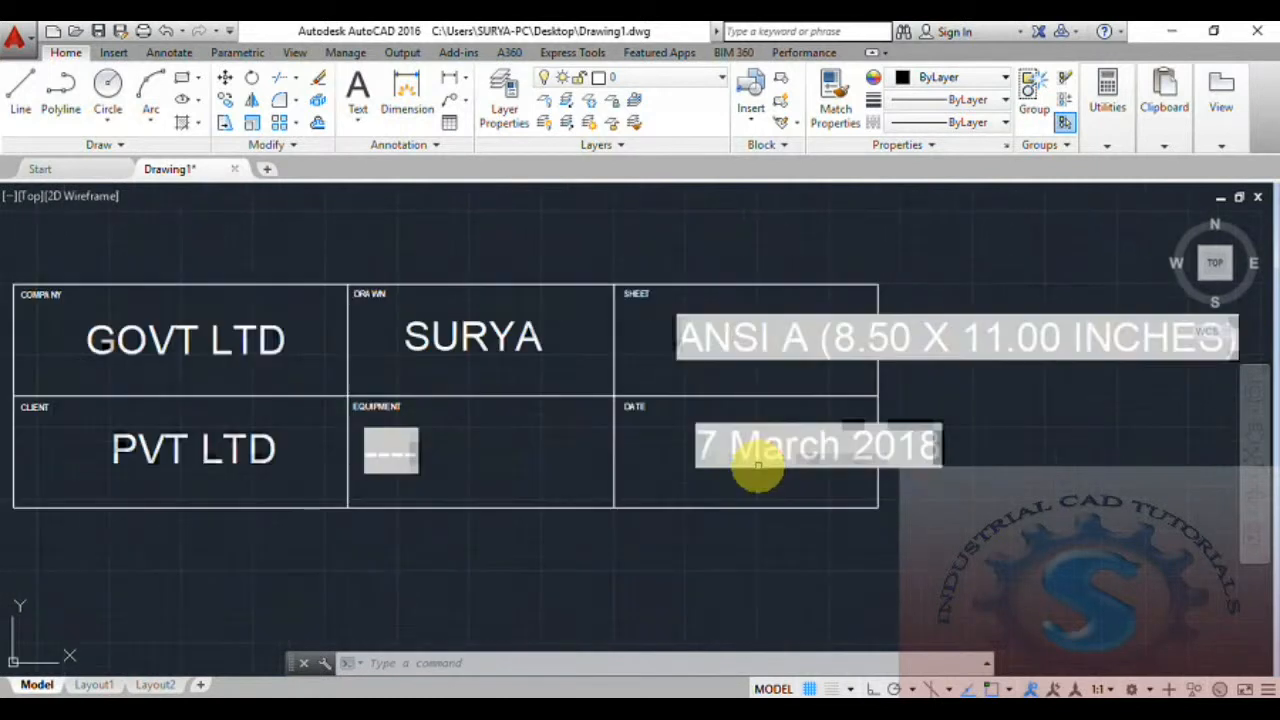
middle_click_drag(737, 466, 802, 454)
Close Drawing1 with its changes saved and start a new drawing.
left_click(236, 170)
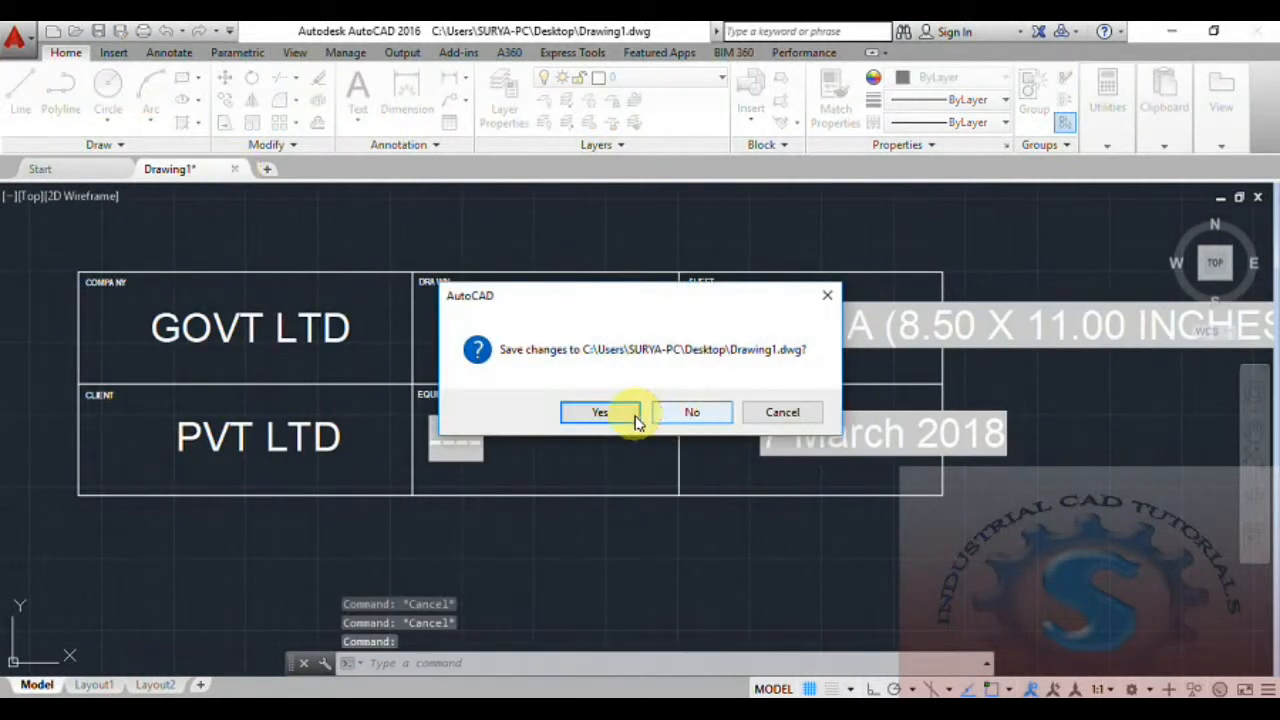
left_click(624, 414)
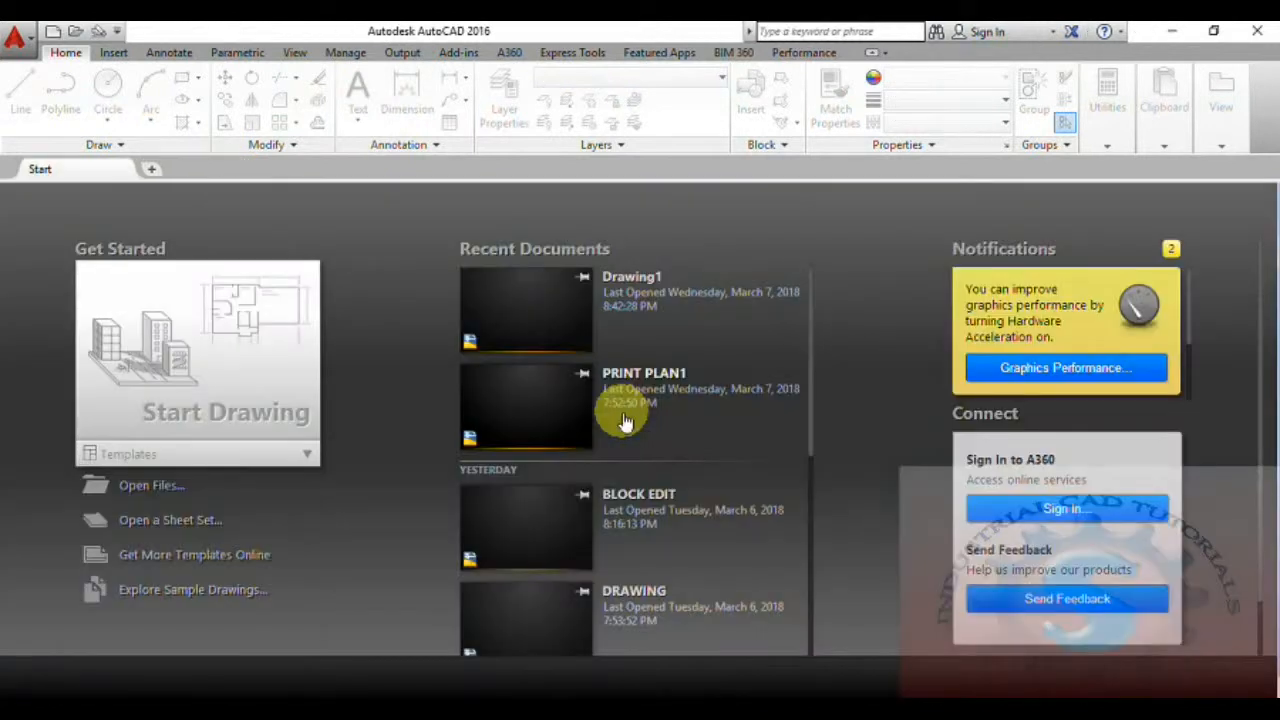
left_click(153, 315)
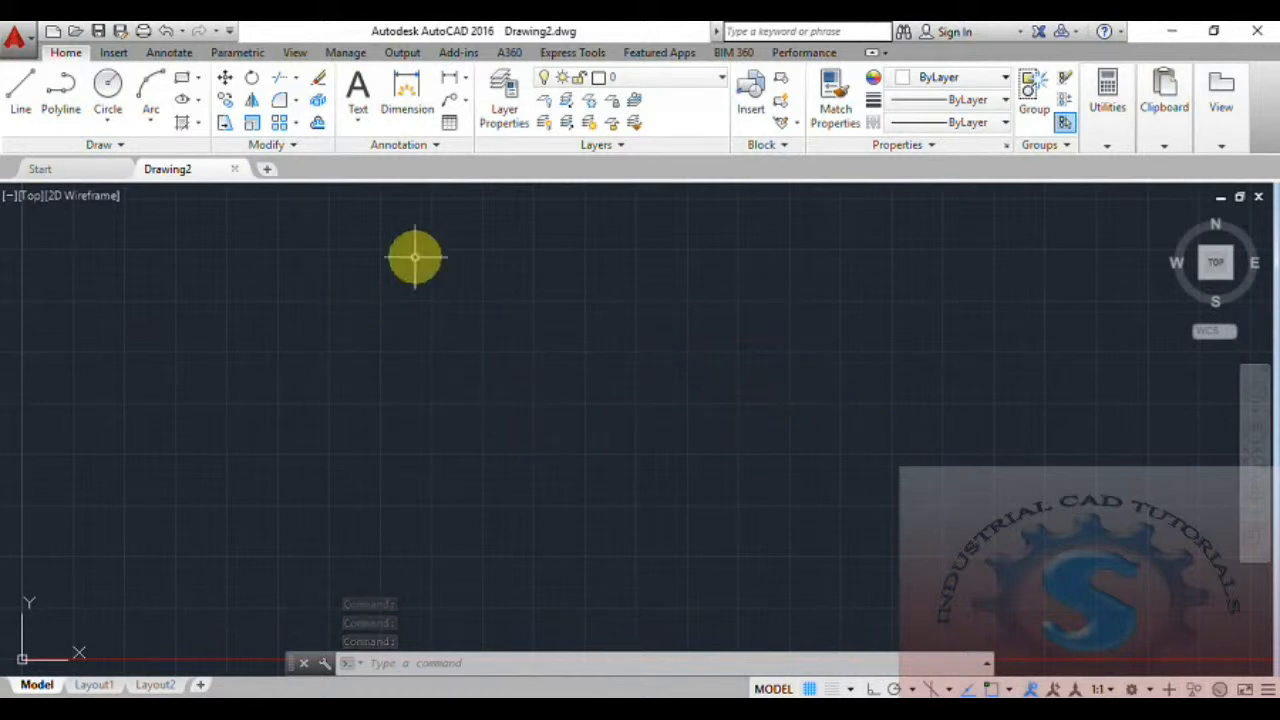
Start inserting a block and choose the PRINT PLANNING drawing file from the Desktop as its source.
left_click(754, 114)
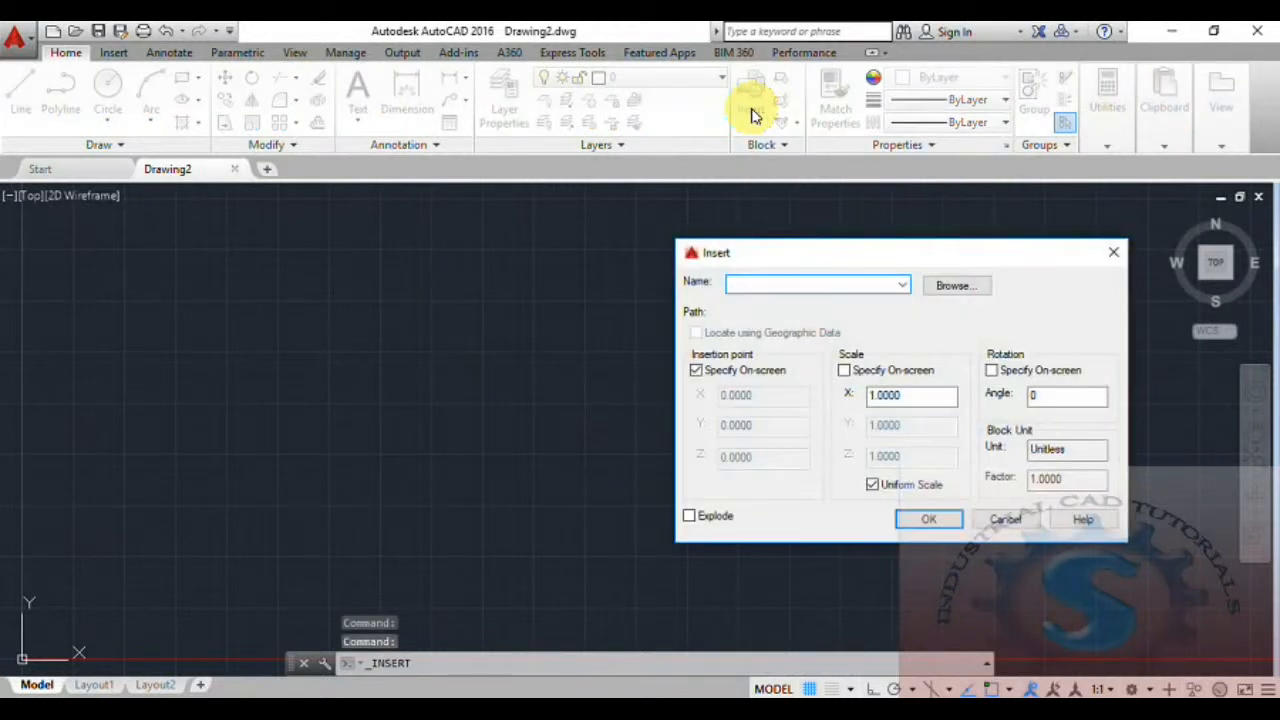
left_click_drag(871, 252, 586, 256)
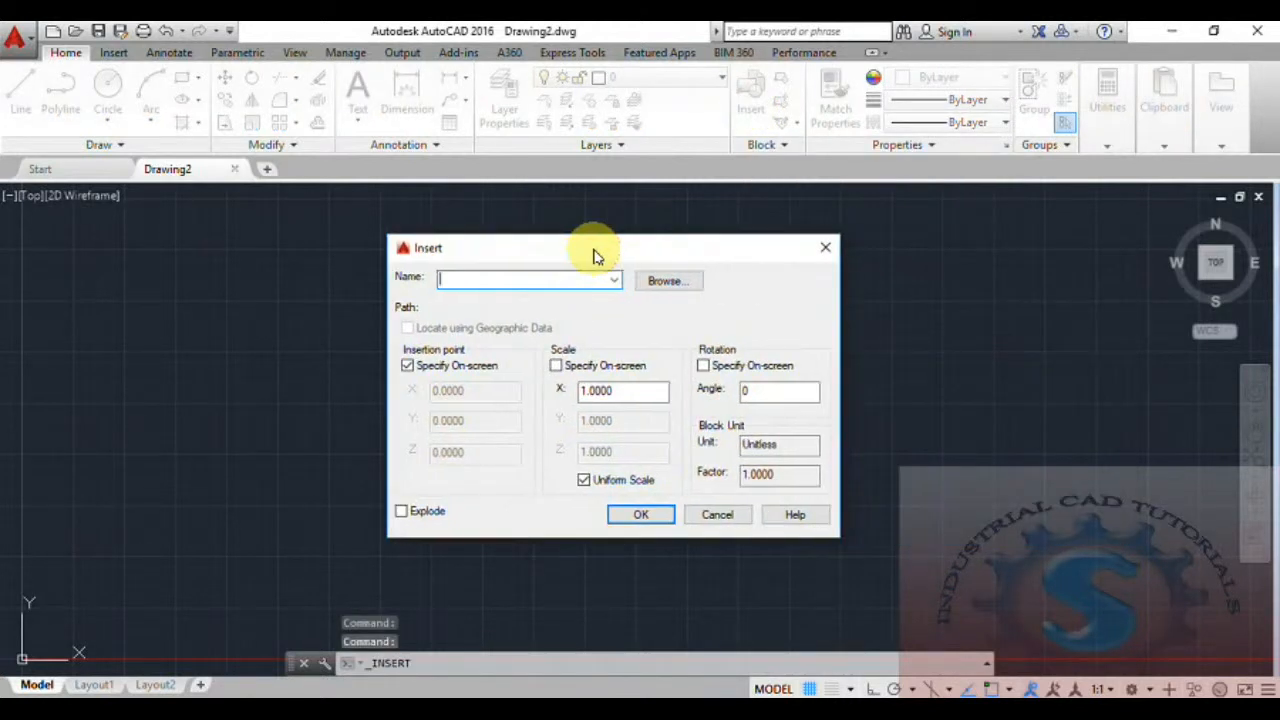
left_click(668, 282)
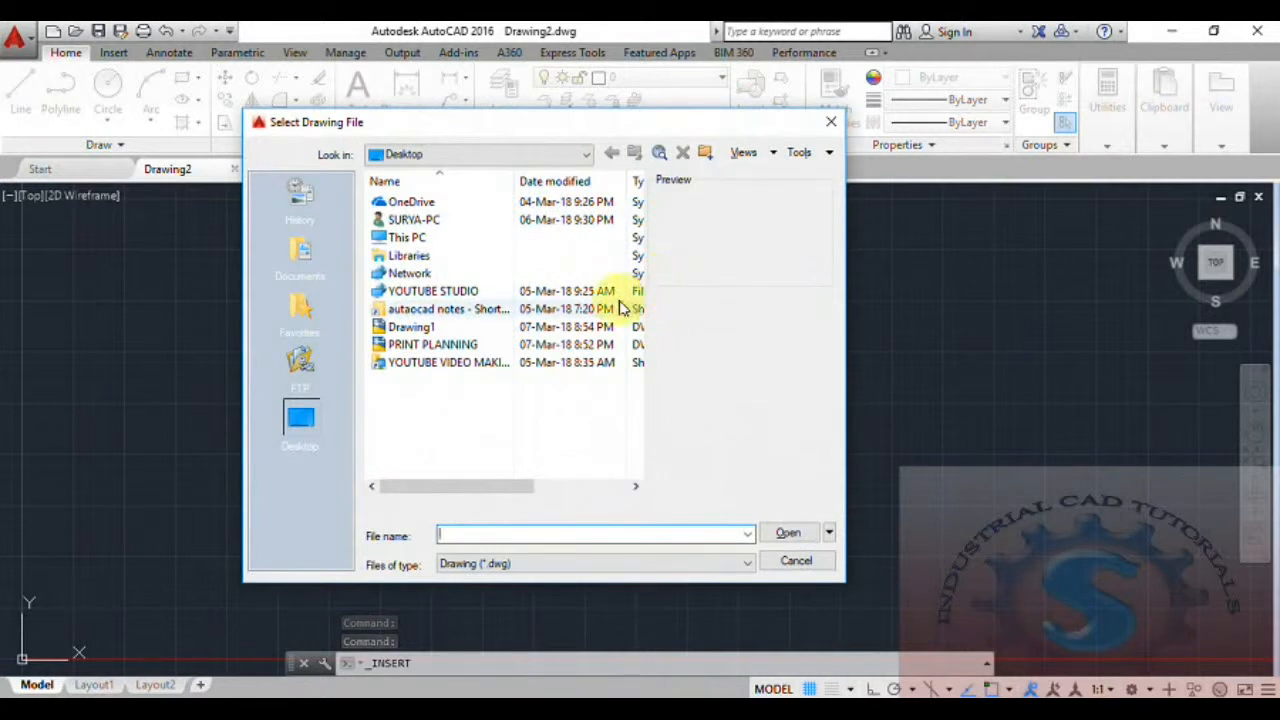
left_click(447, 344)
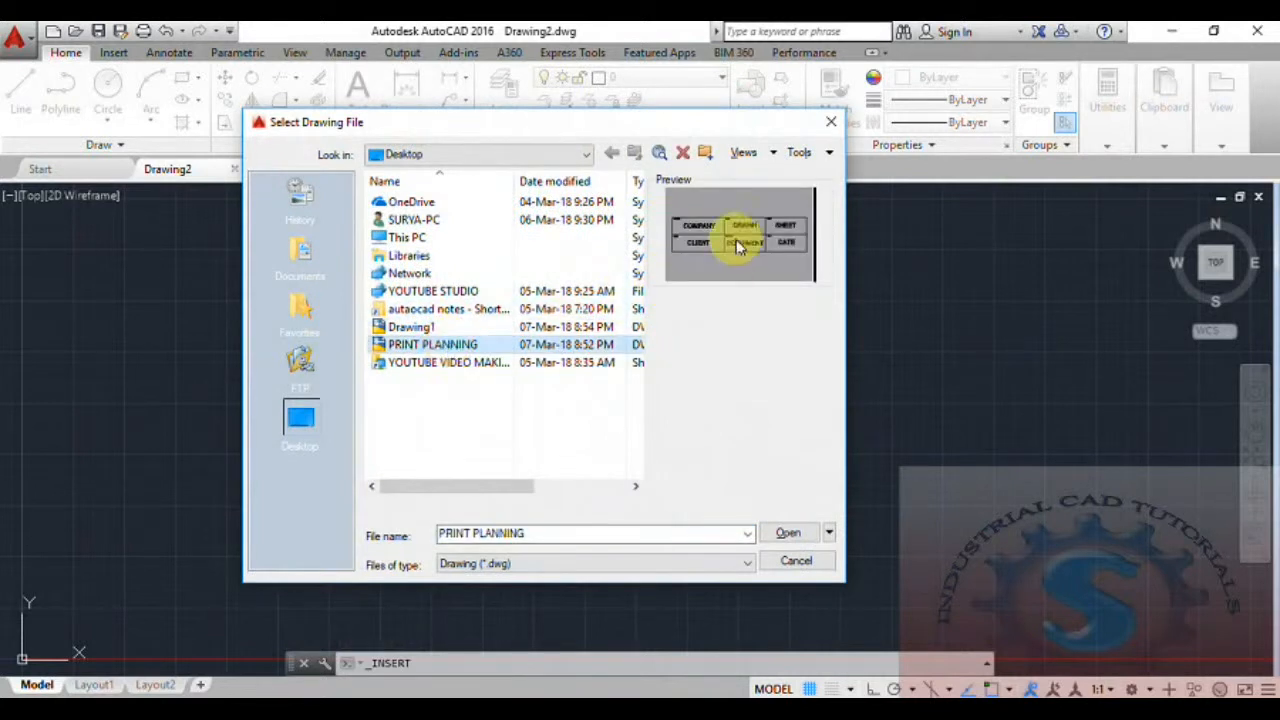
left_click(466, 329)
left_click(465, 346)
left_click(800, 533)
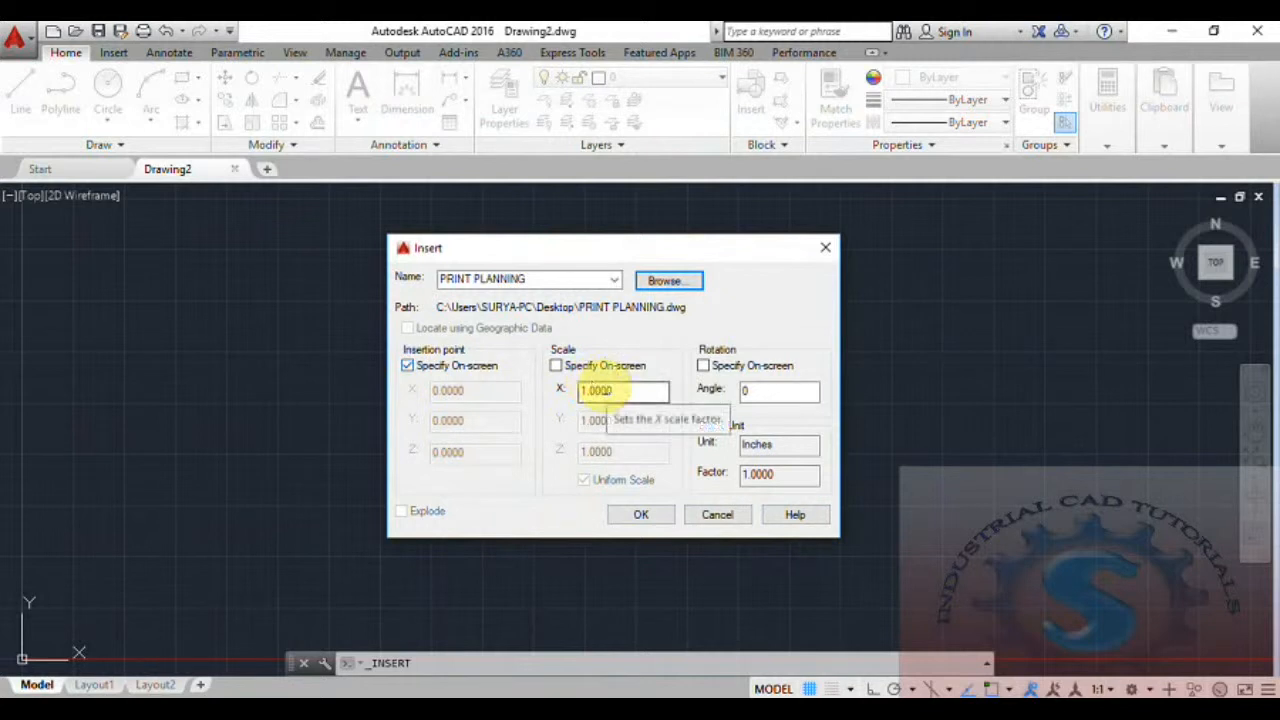
Place the PRINT PLANNING block near the drawing's origin and set its SHEET attribute to A4.
left_click(641, 515)
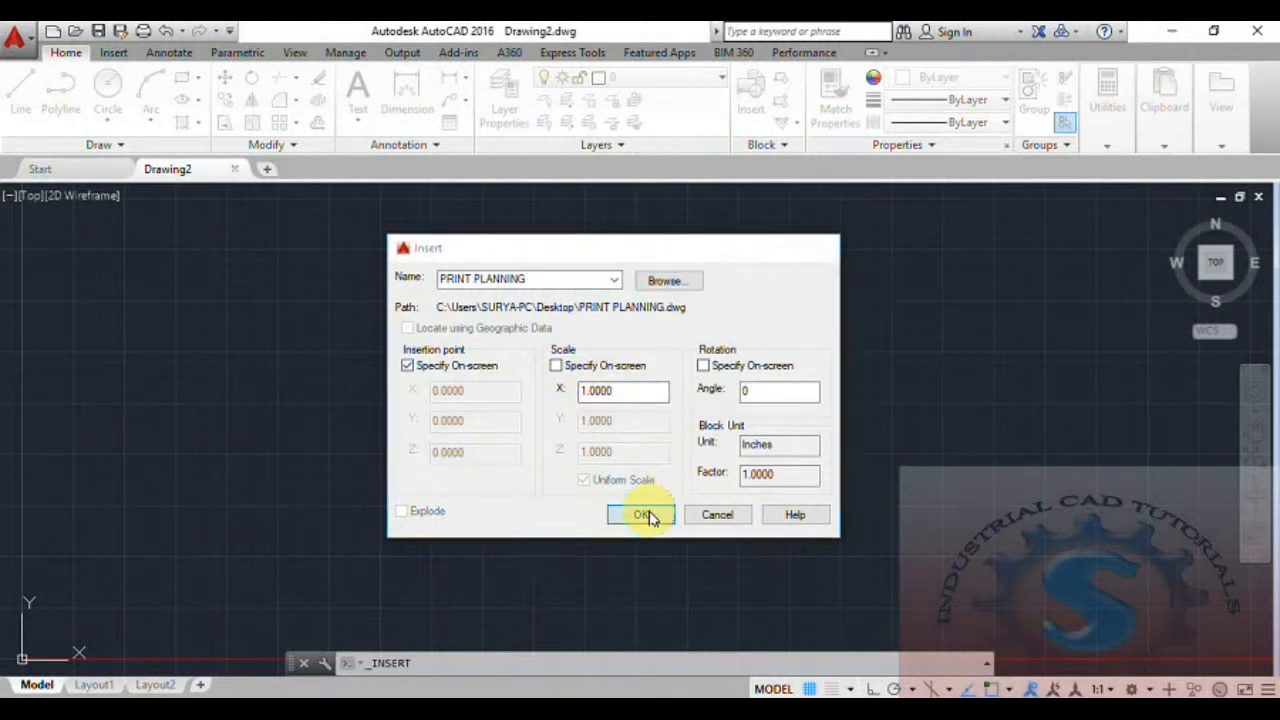
scroll(228, 565, "down", 4)
scroll(329, 509, "up", 5)
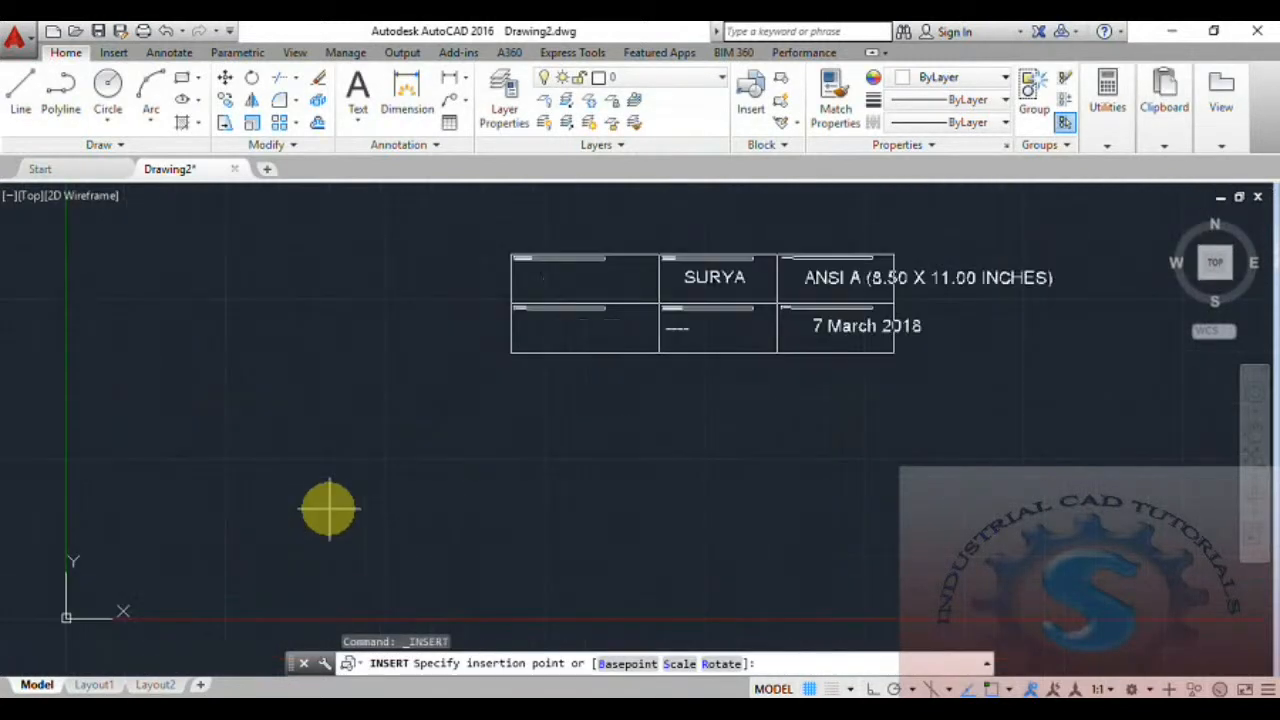
scroll(220, 560, "down", 3)
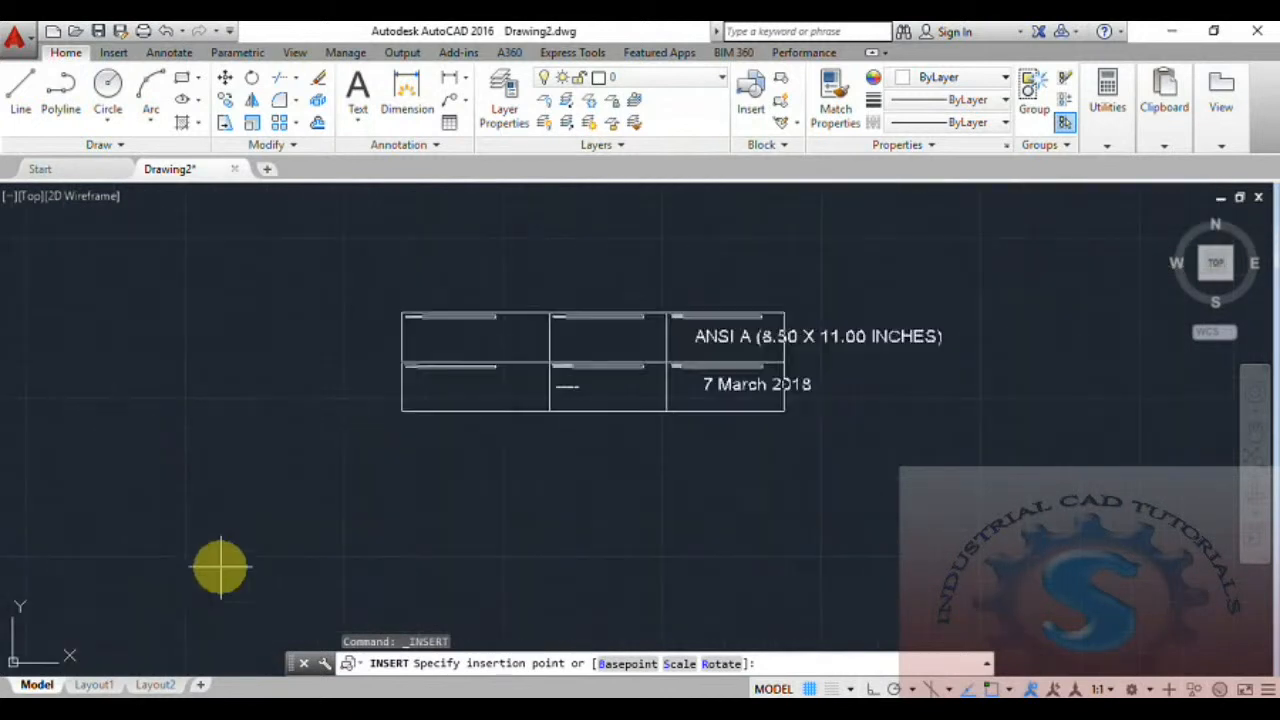
left_click(151, 589)
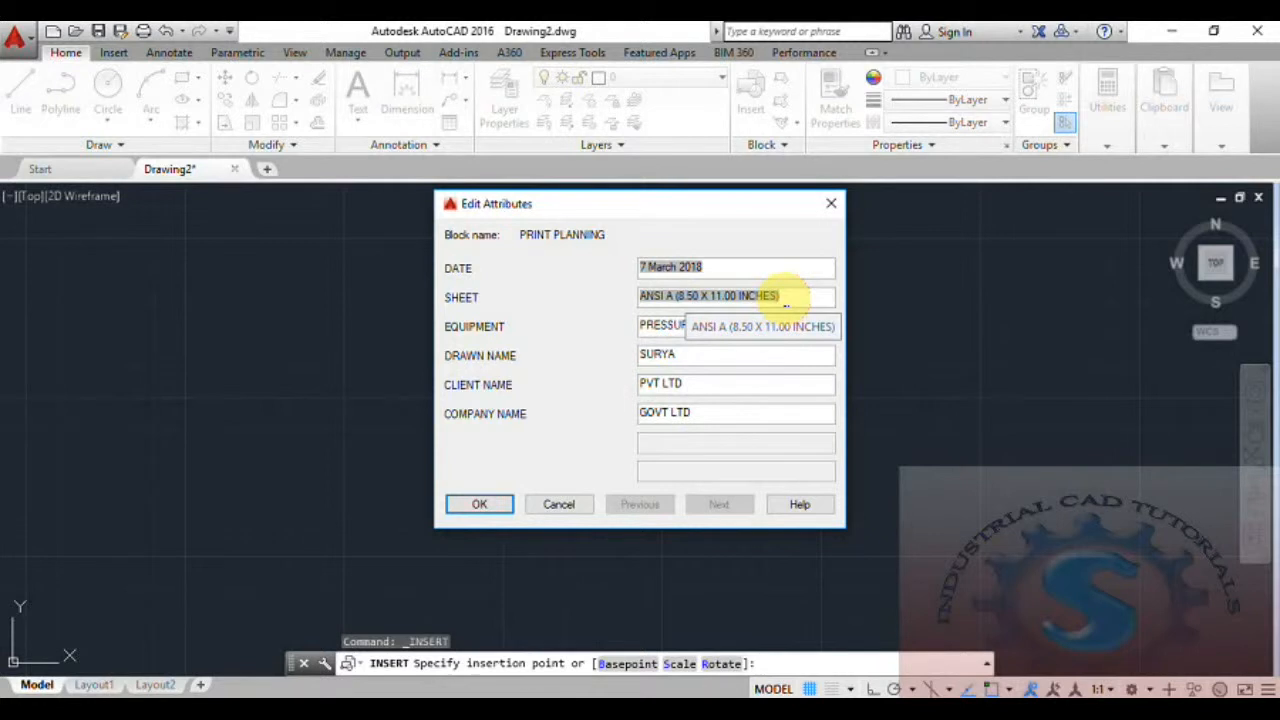
key("BackSpace")
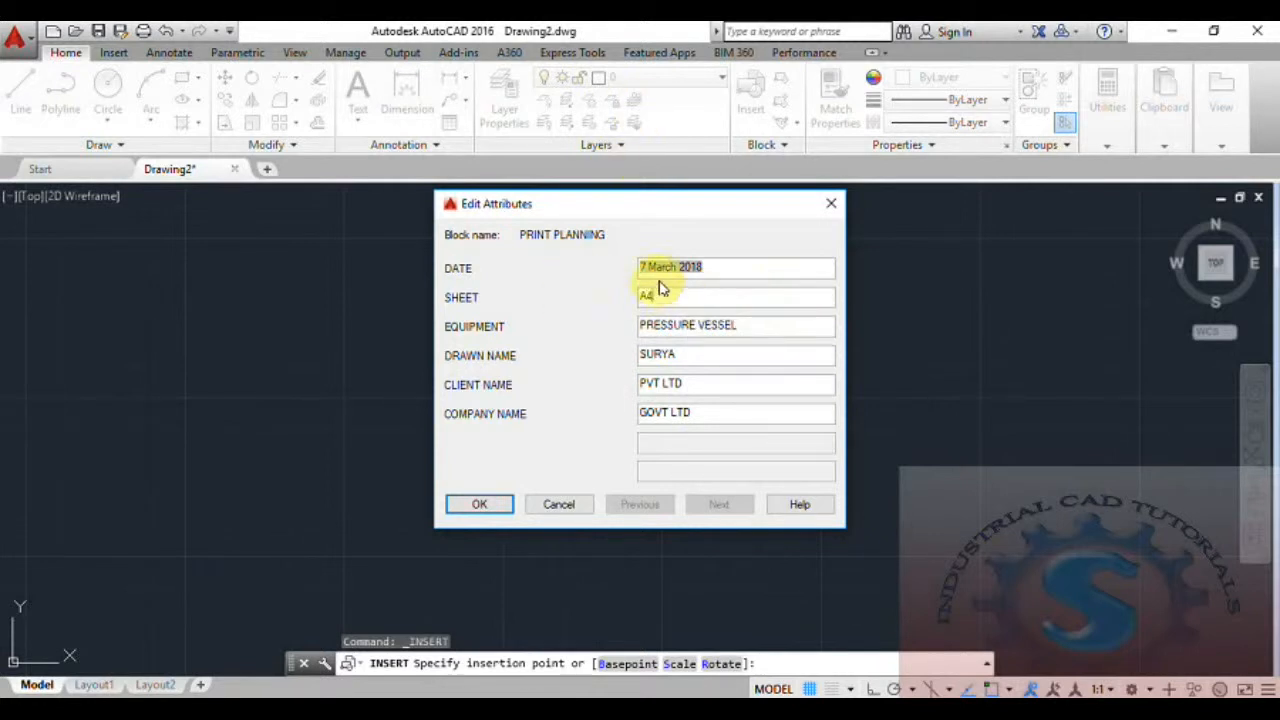
left_click(480, 505)
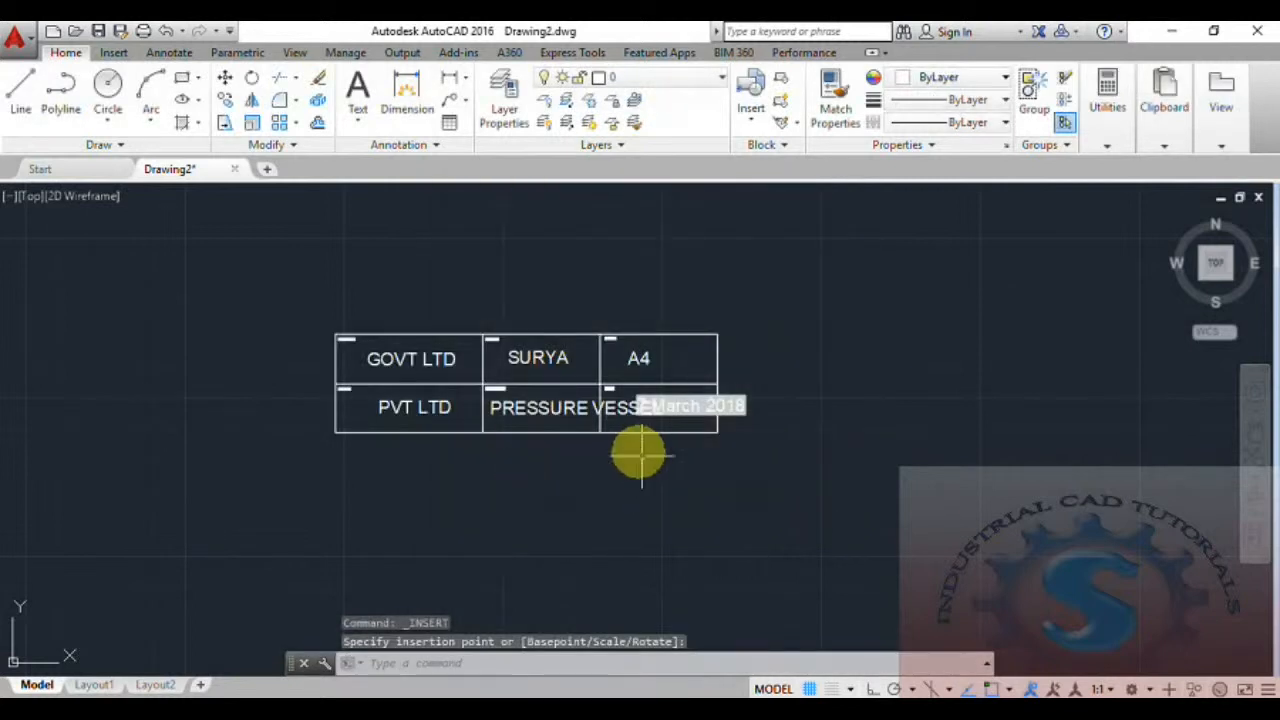
scroll(700, 508, "up", 2)
left_click(743, 531)
middle_click_drag(646, 494, 646, 503)
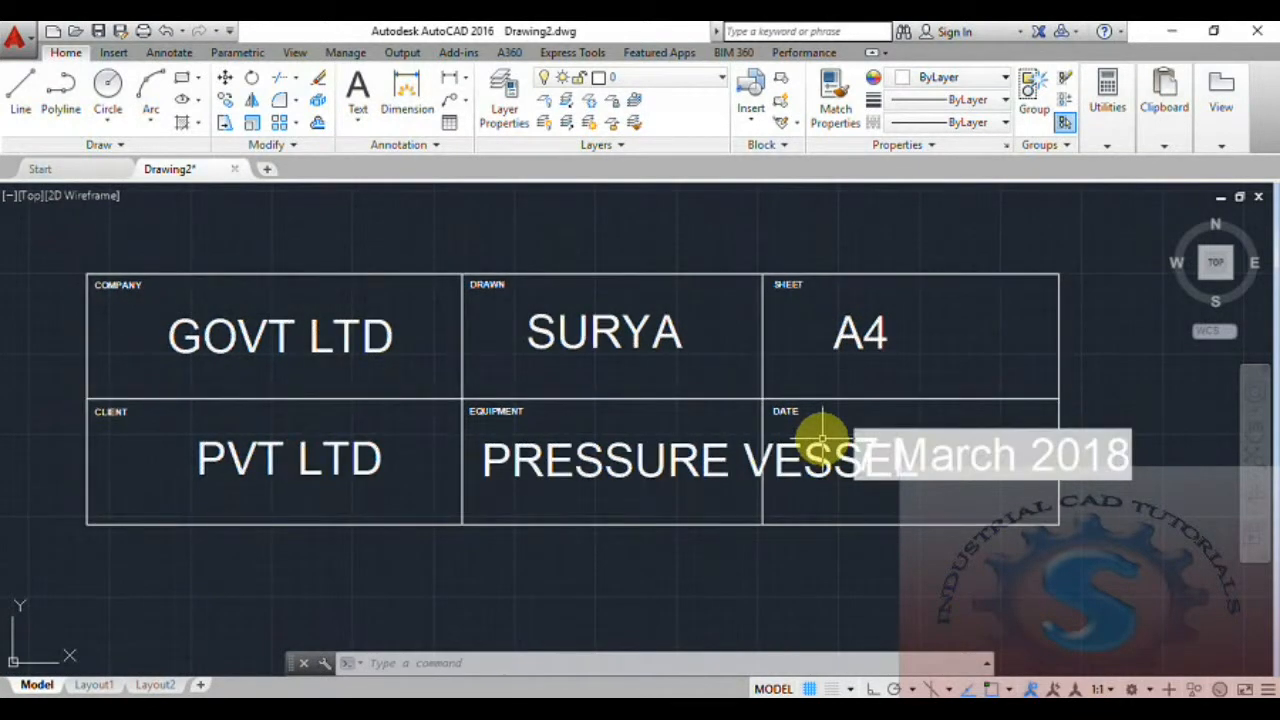
middle_click_drag(783, 454, 770, 460)
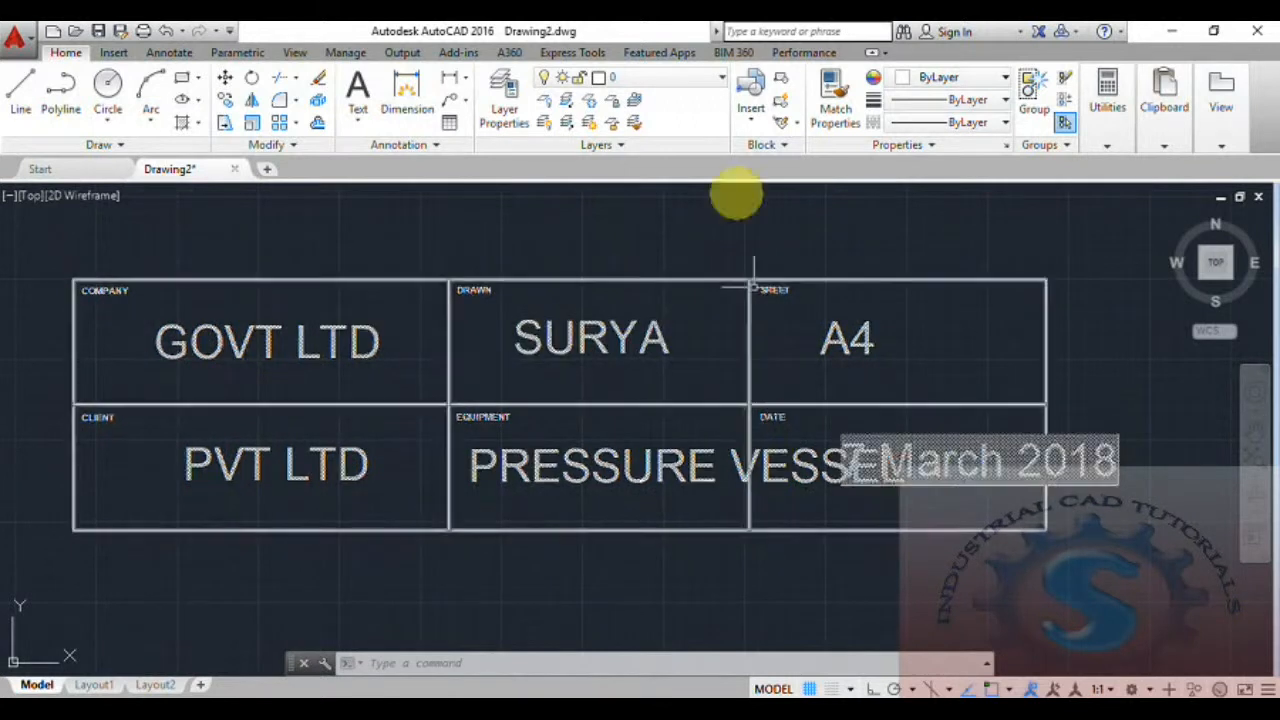
scroll(766, 349, "down", 3)
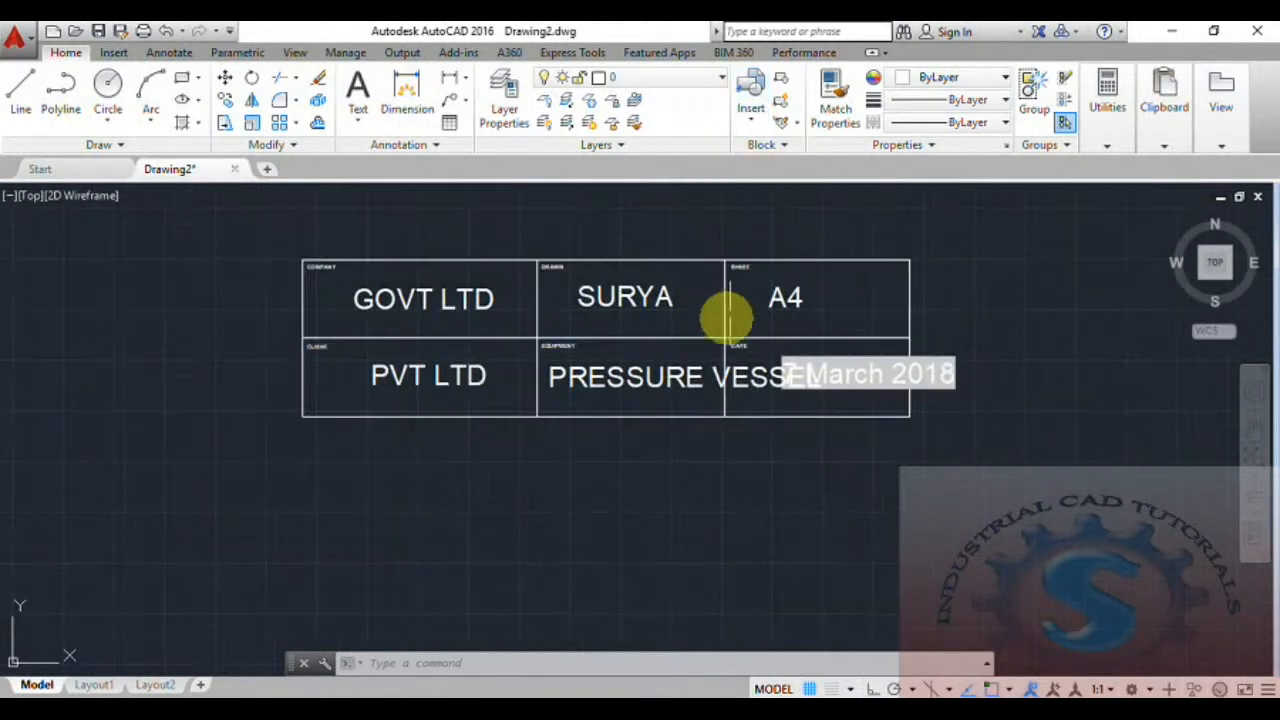
left_click(744, 127)
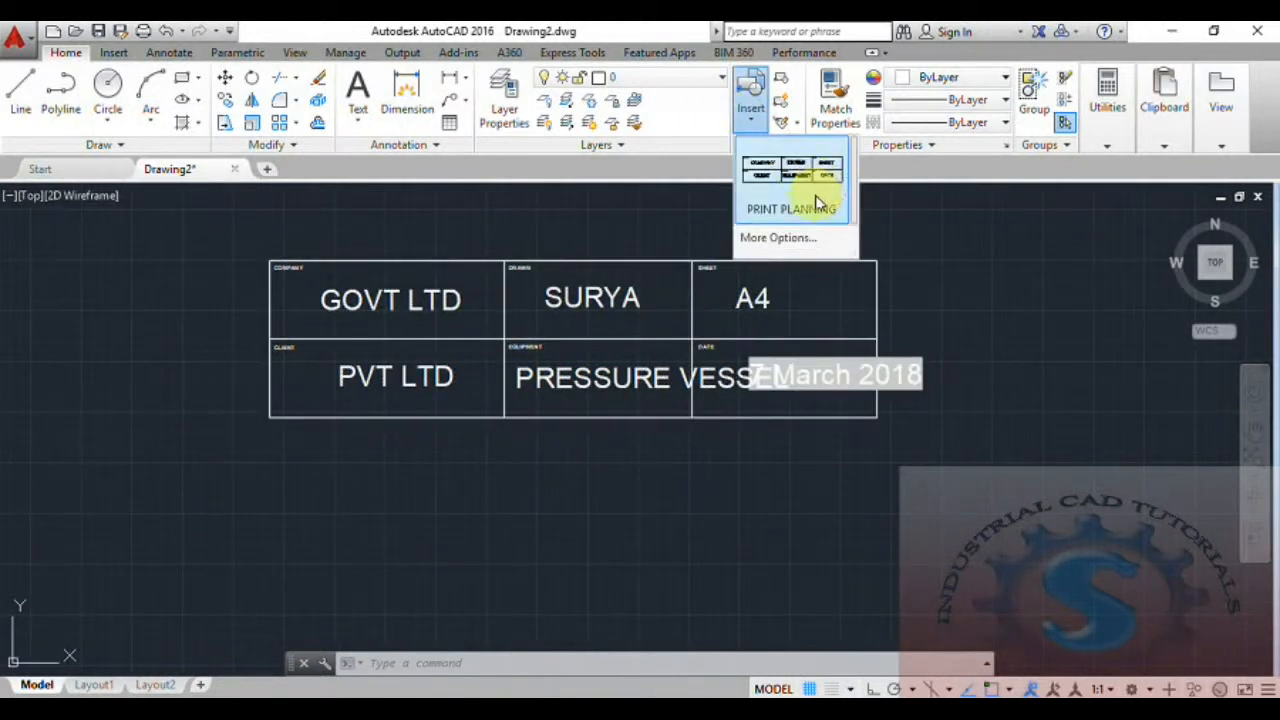
left_click(757, 116)
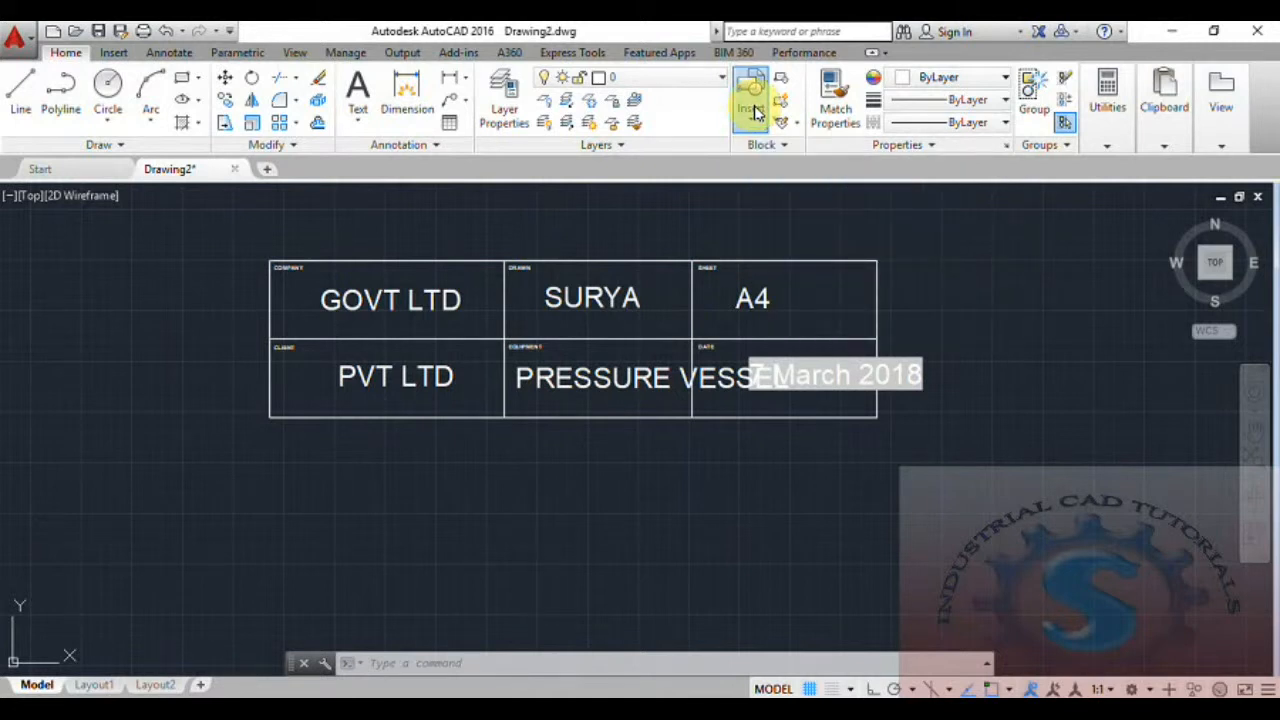
left_click(757, 112)
left_click(797, 240)
left_click(686, 280)
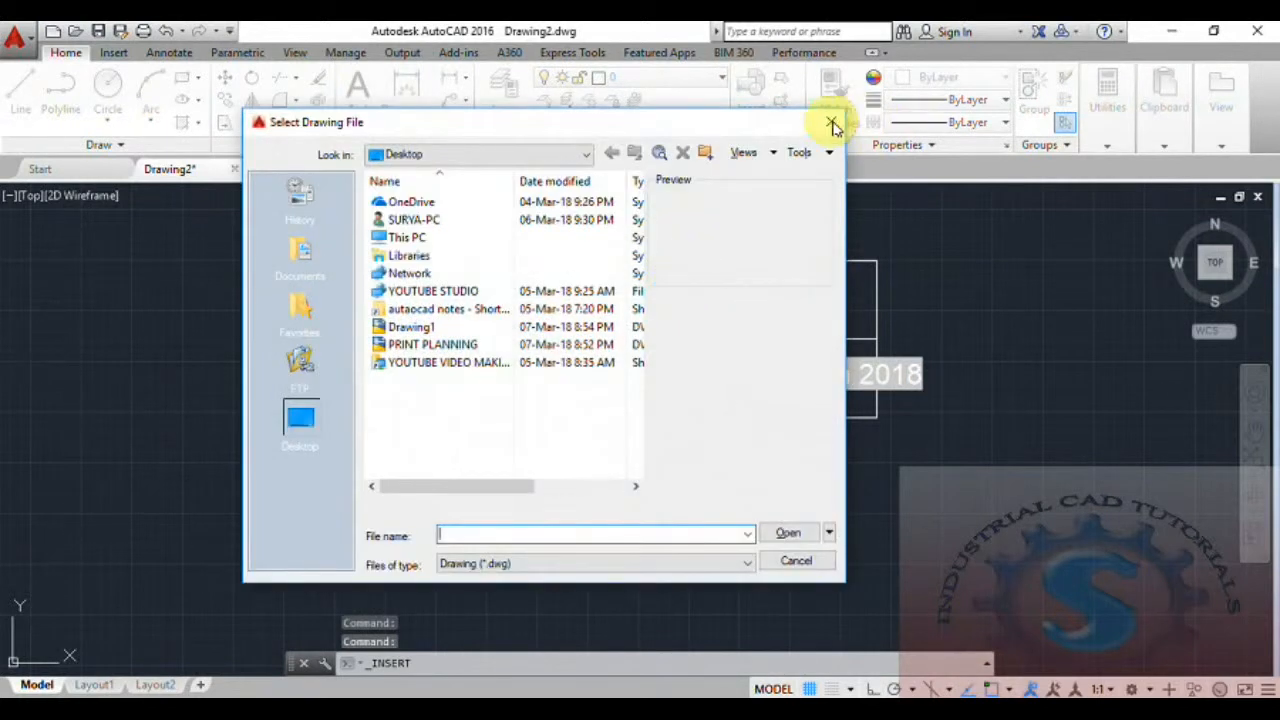
left_click(833, 124)
key("Return")
scroll(663, 425, "up", 3)
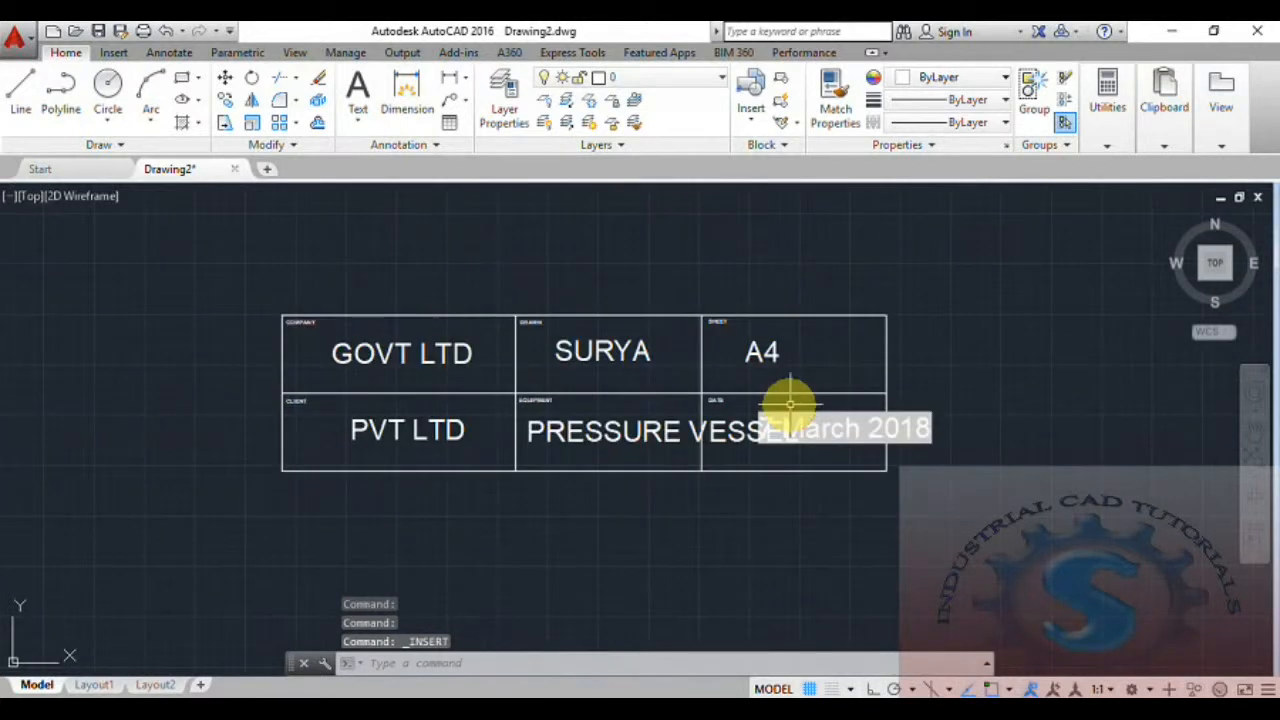
scroll(790, 405, "up", 2)
scroll(837, 394, "down", 2)
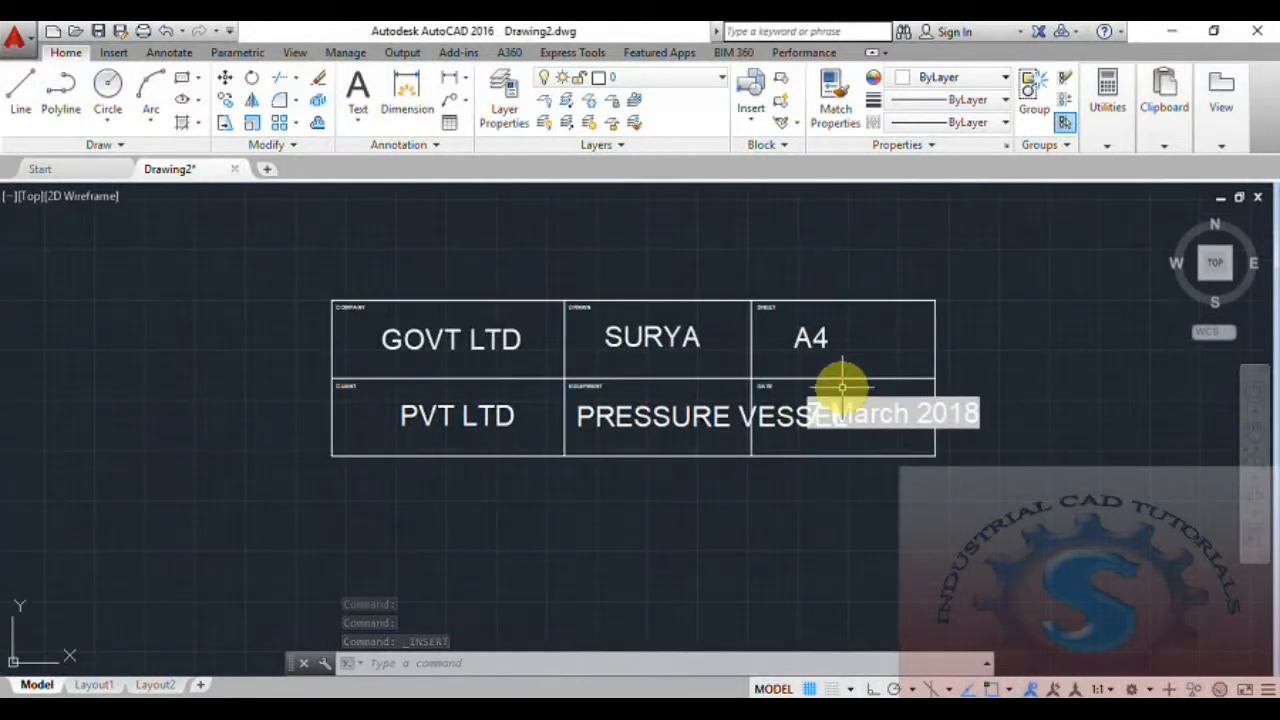
scroll(840, 387, "up", 2)
left_click(849, 387)
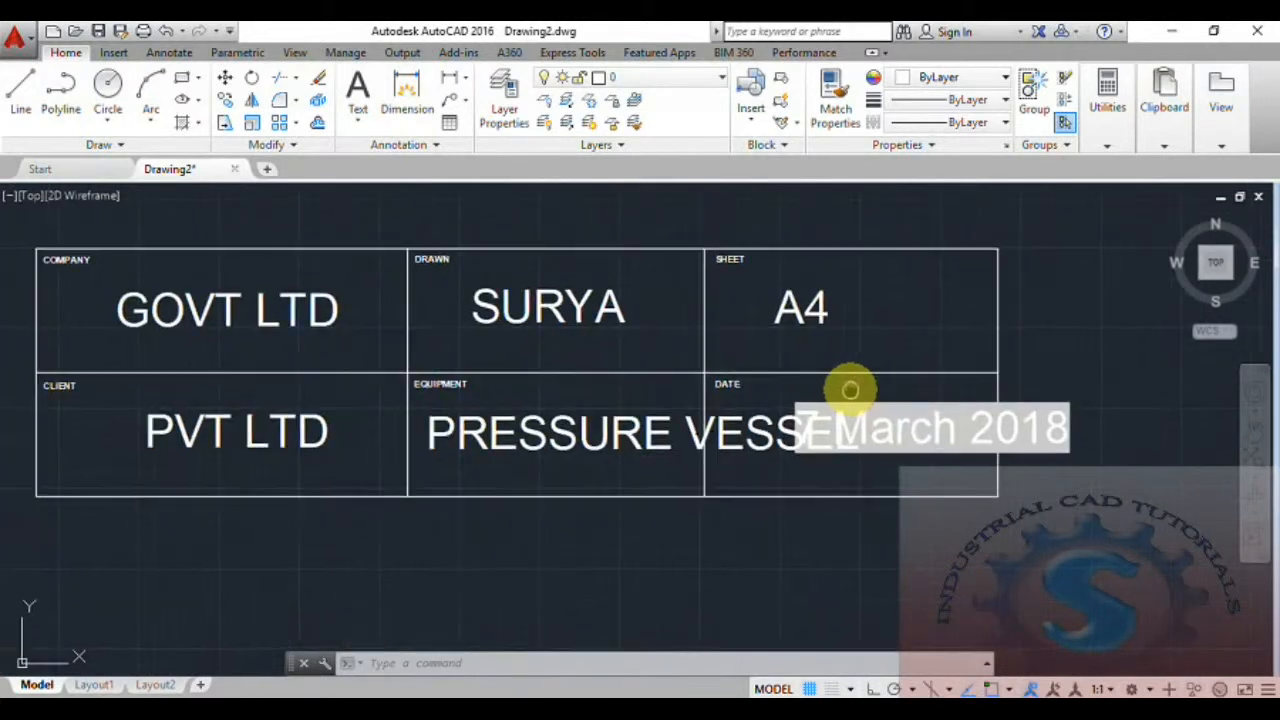
left_click(784, 144)
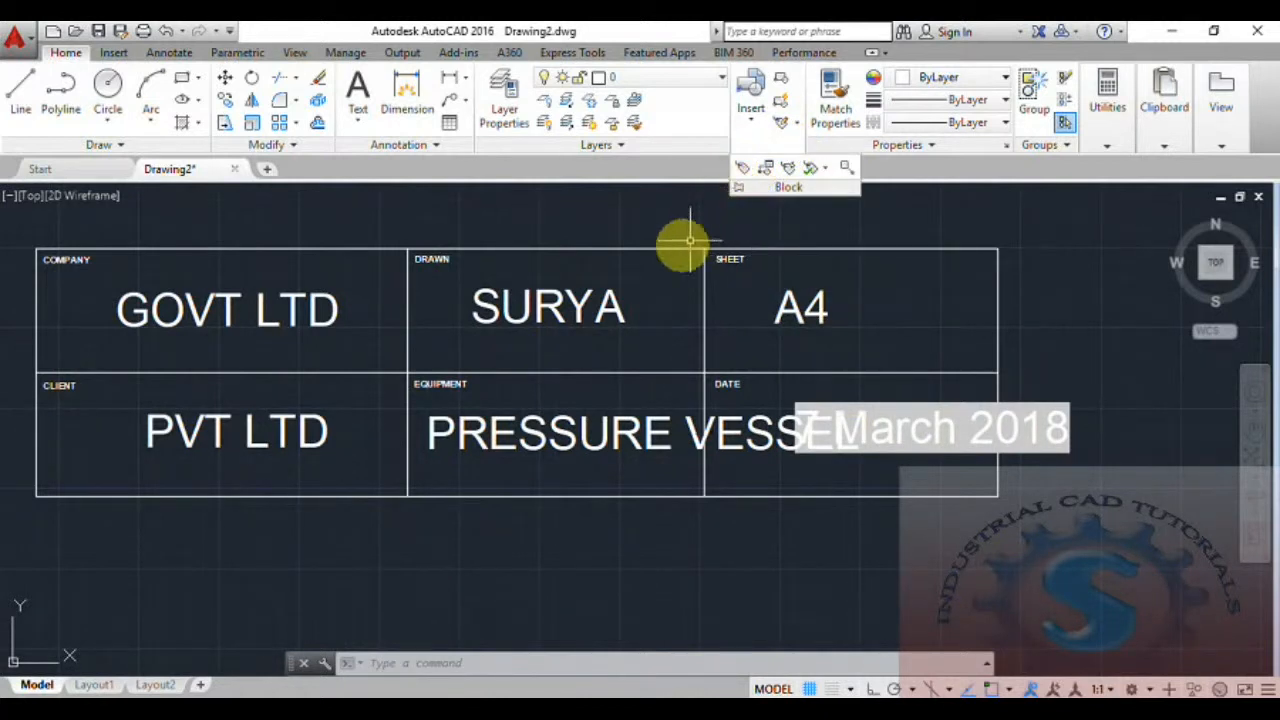
scroll(629, 343, "down", 2)
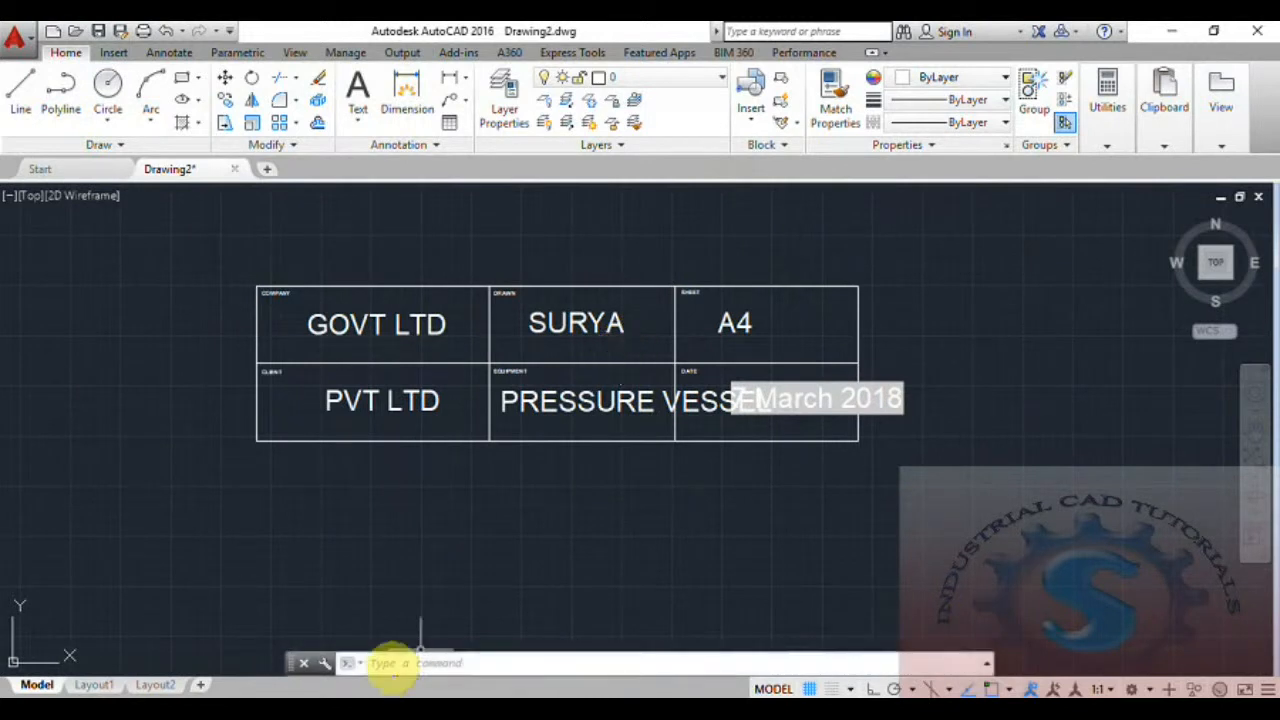
scroll(735, 322, "up", 2)
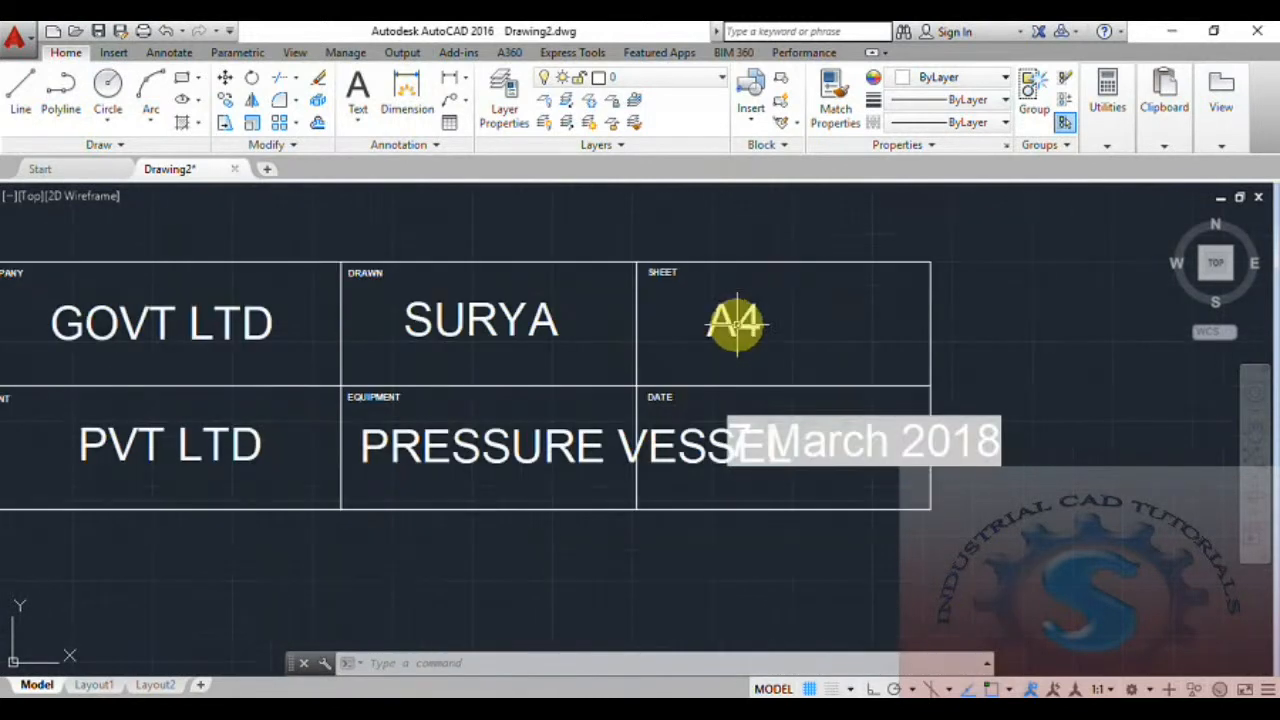
double_click(728, 322)
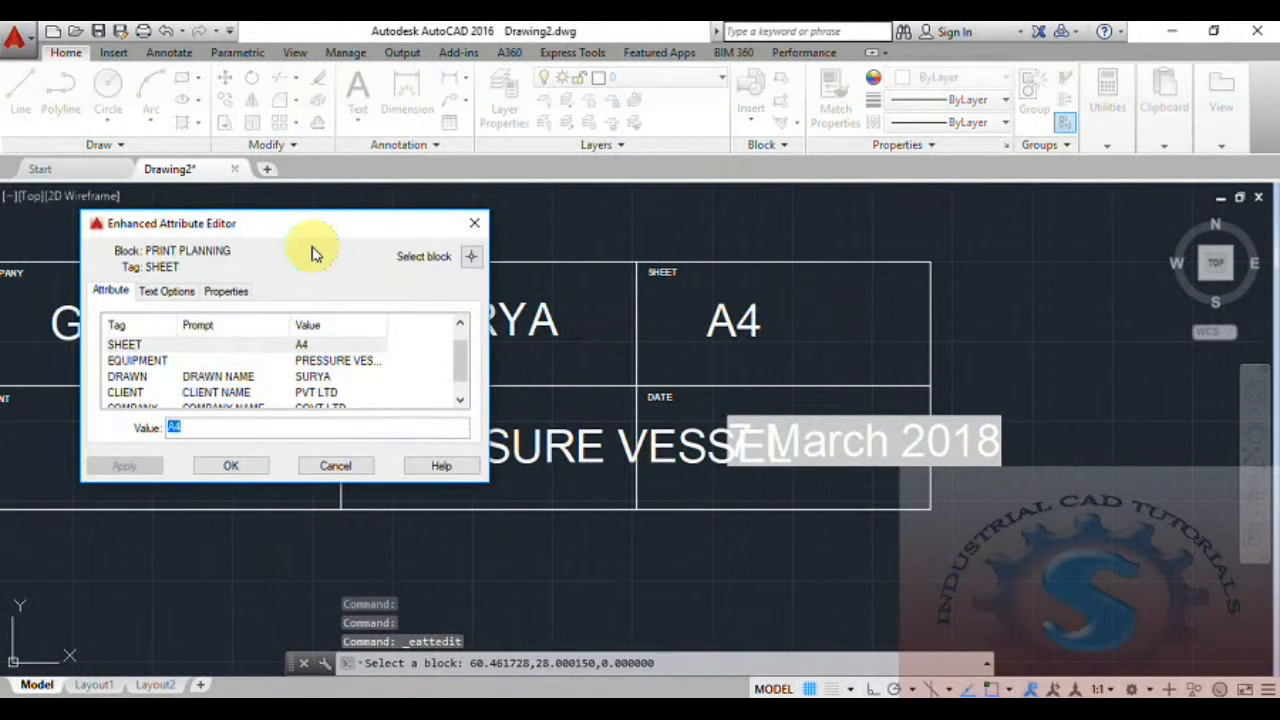
left_click_drag(351, 224, 764, 287)
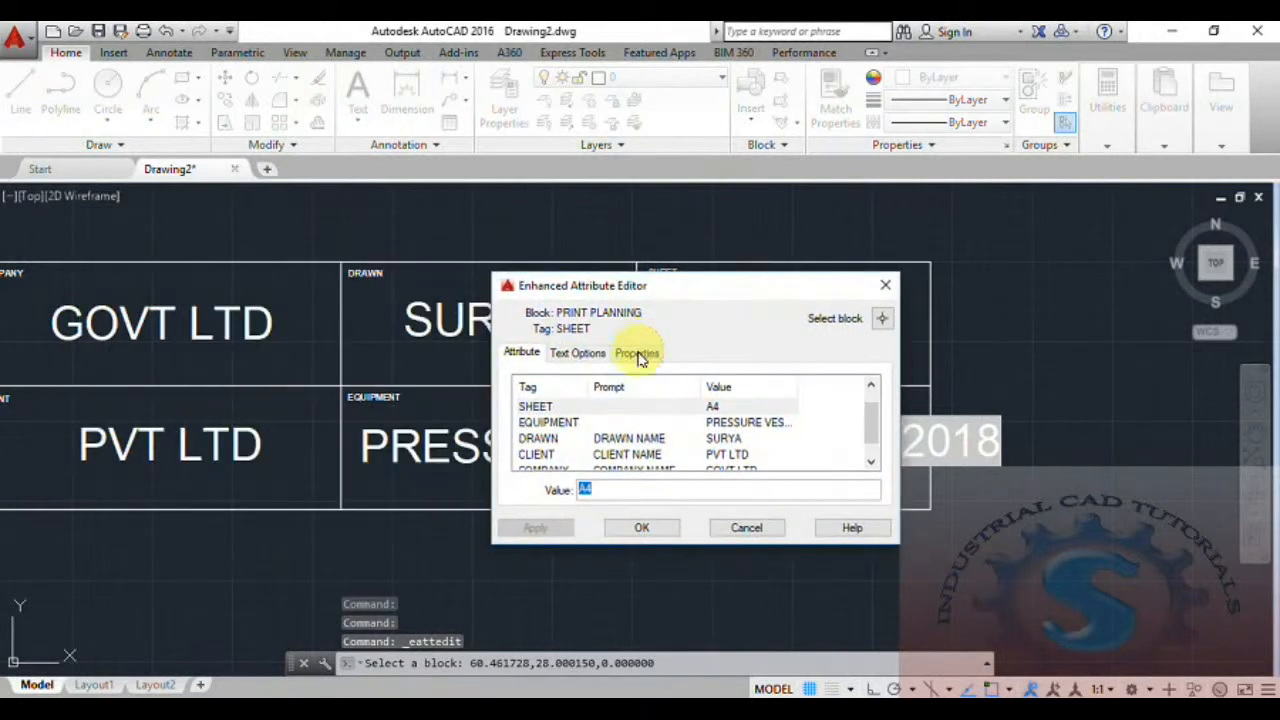
left_click(885, 285)
Open the text options of the title block's EQUIPMENT attribute for editing.
scroll(697, 417, "down", 4)
scroll(545, 408, "up", 2)
scroll(580, 418, "up", 2)
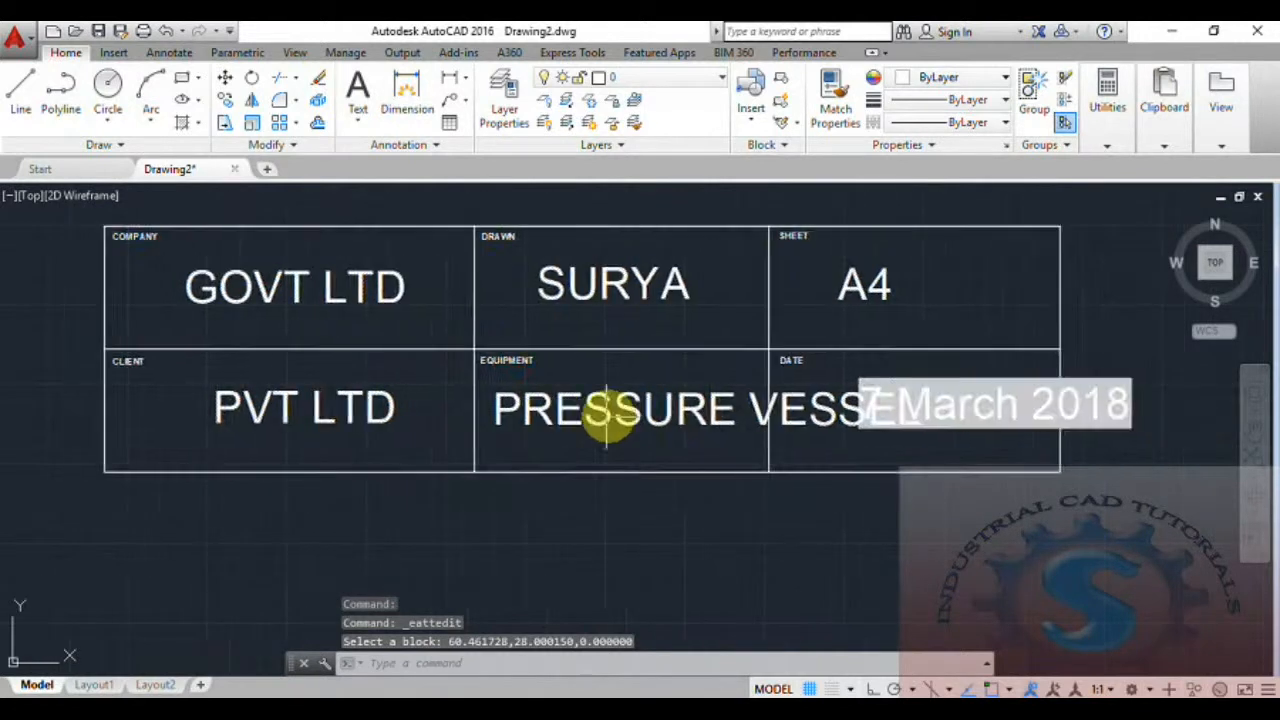
left_click(632, 410)
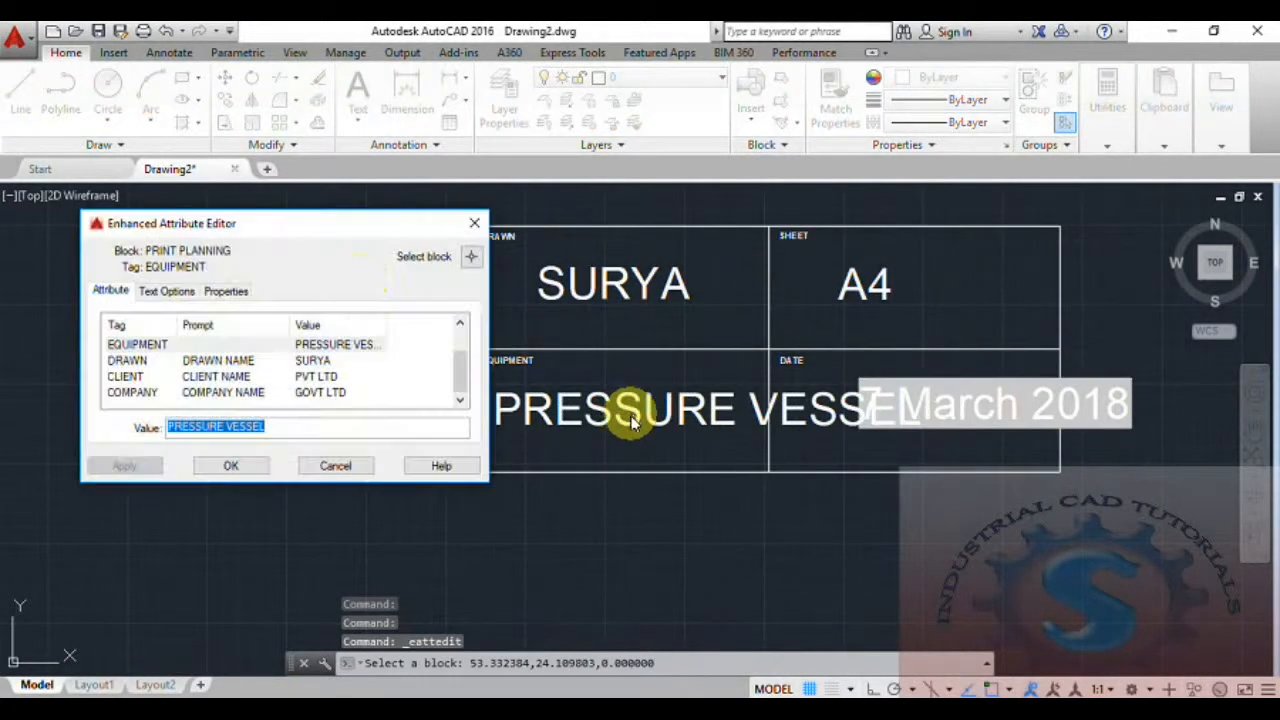
left_click_drag(322, 233, 374, 233)
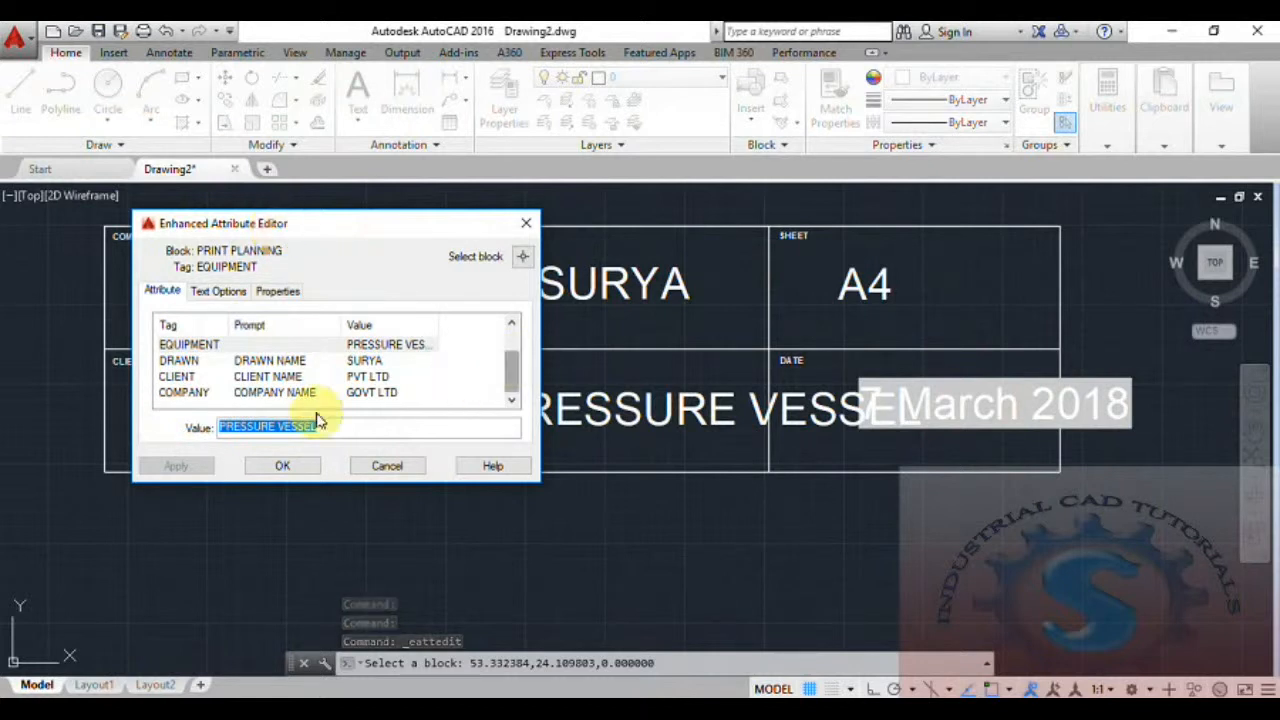
left_click(224, 293)
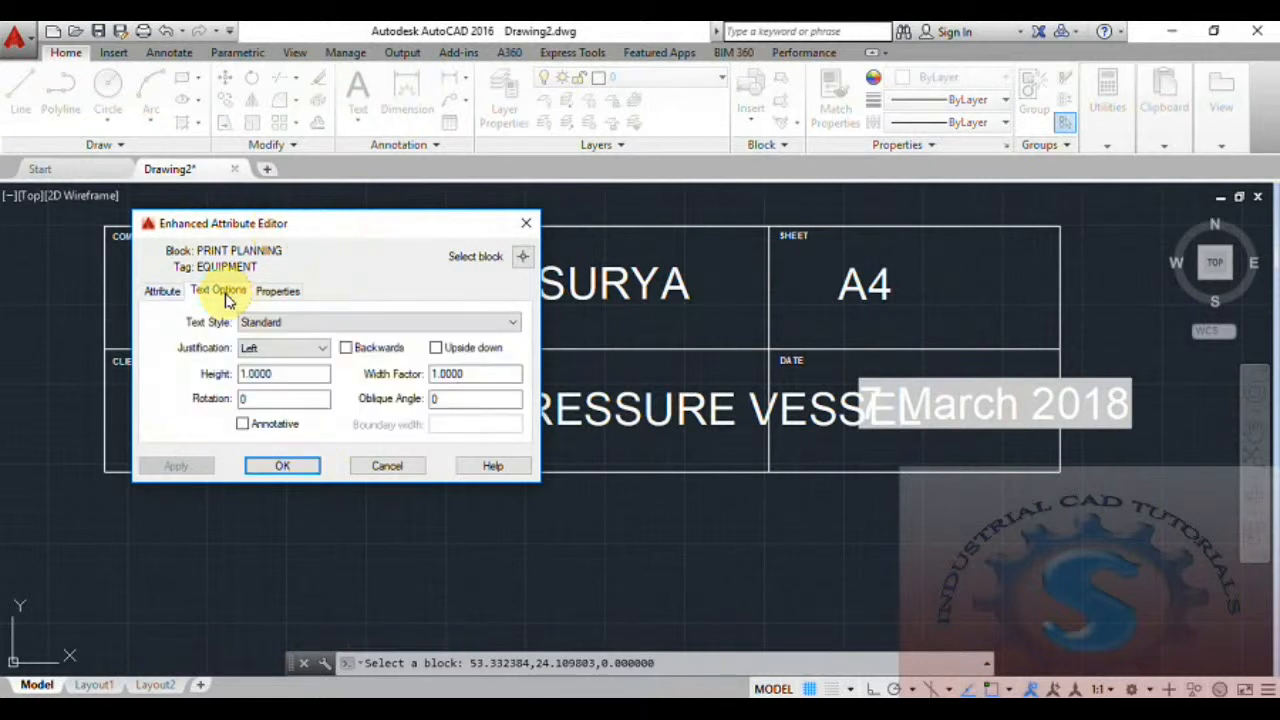
Try the Align and Right justifications on the EQUIPMENT attribute's text, and return it to Left.
left_click(298, 349)
left_click(300, 357)
left_click(298, 352)
left_click(283, 380)
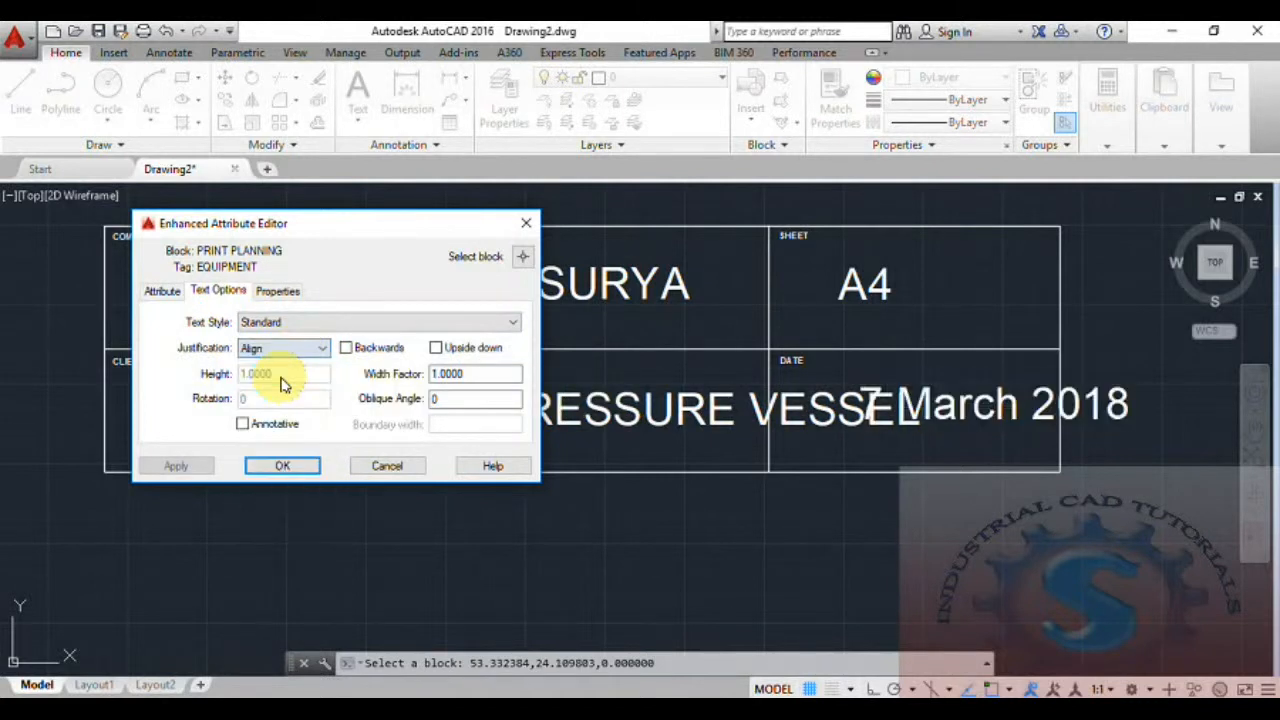
left_click(296, 349)
left_click(287, 425)
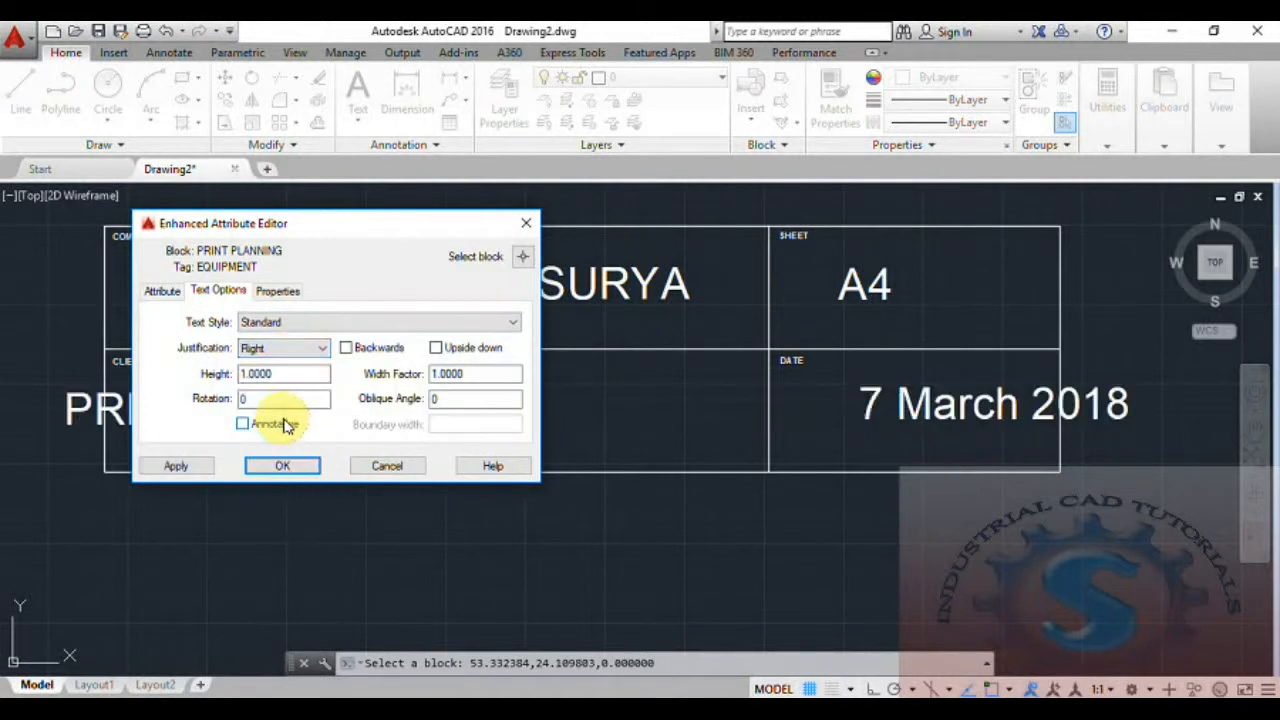
left_click(300, 349)
left_click(288, 364)
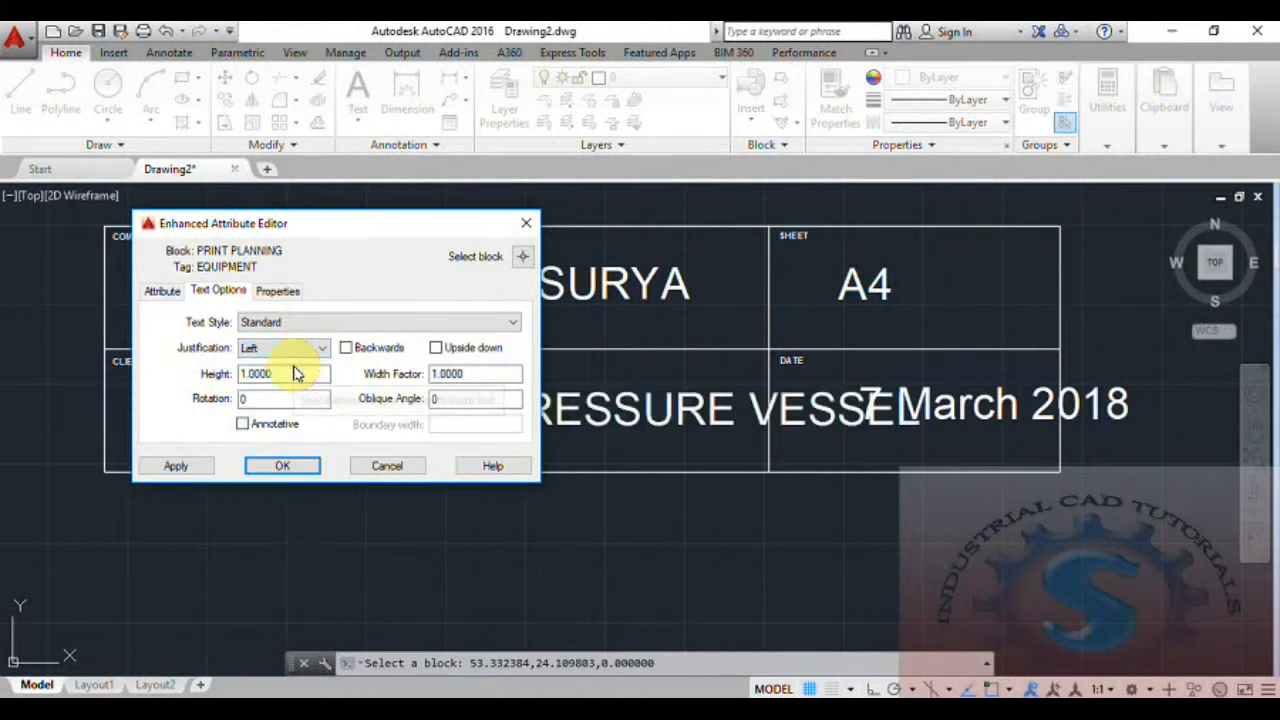
Try the Backwards and Upside down display options on the EQUIPMENT text, turning each off again.
double_click(448, 373)
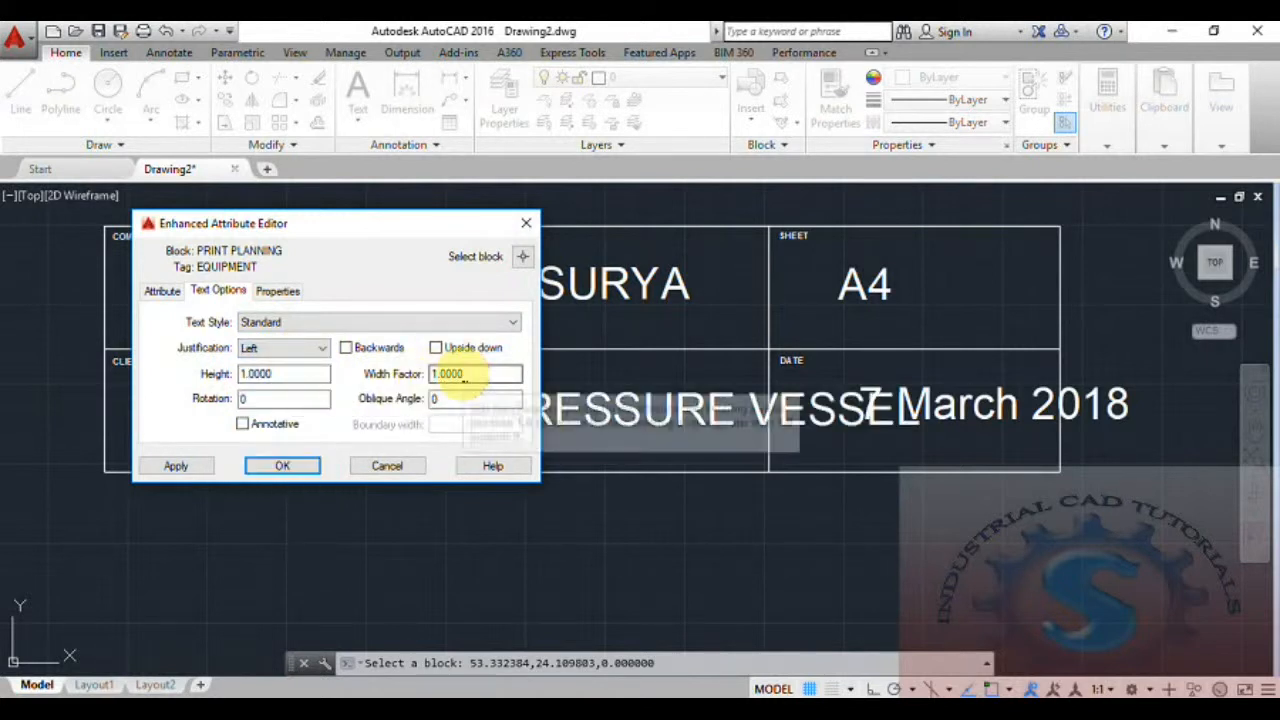
left_click(346, 348)
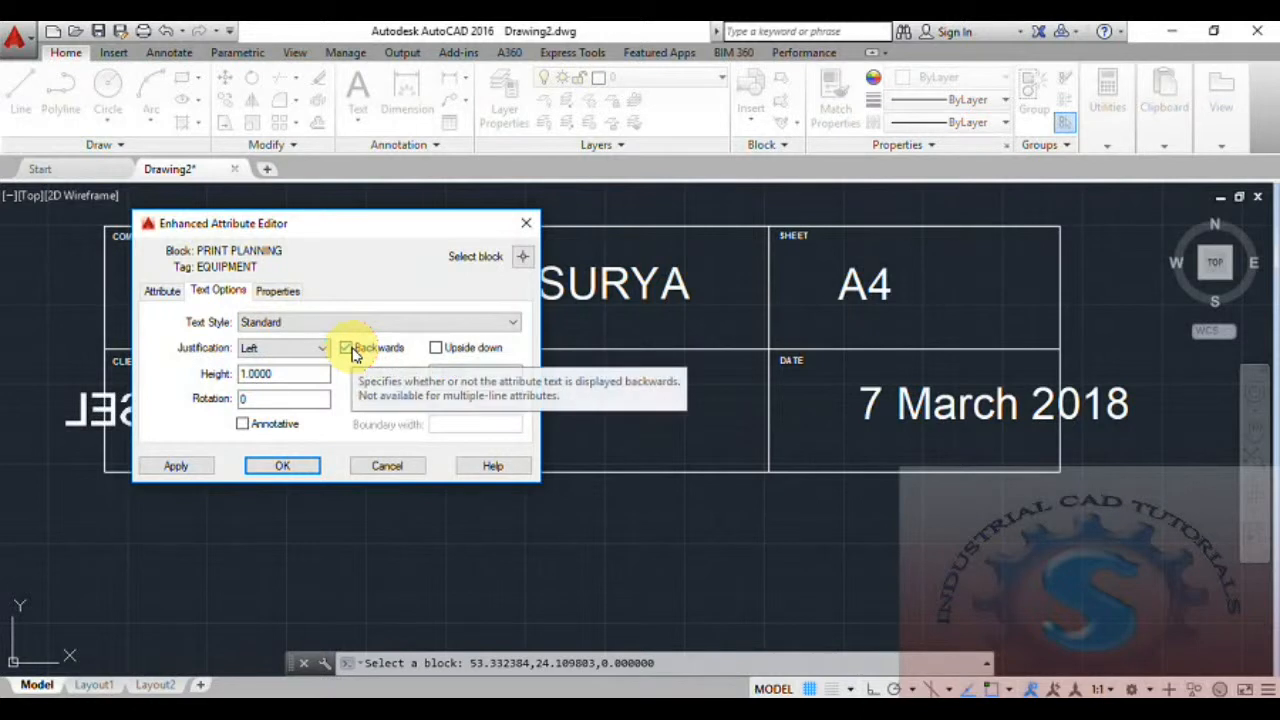
left_click(347, 348)
left_click(436, 348)
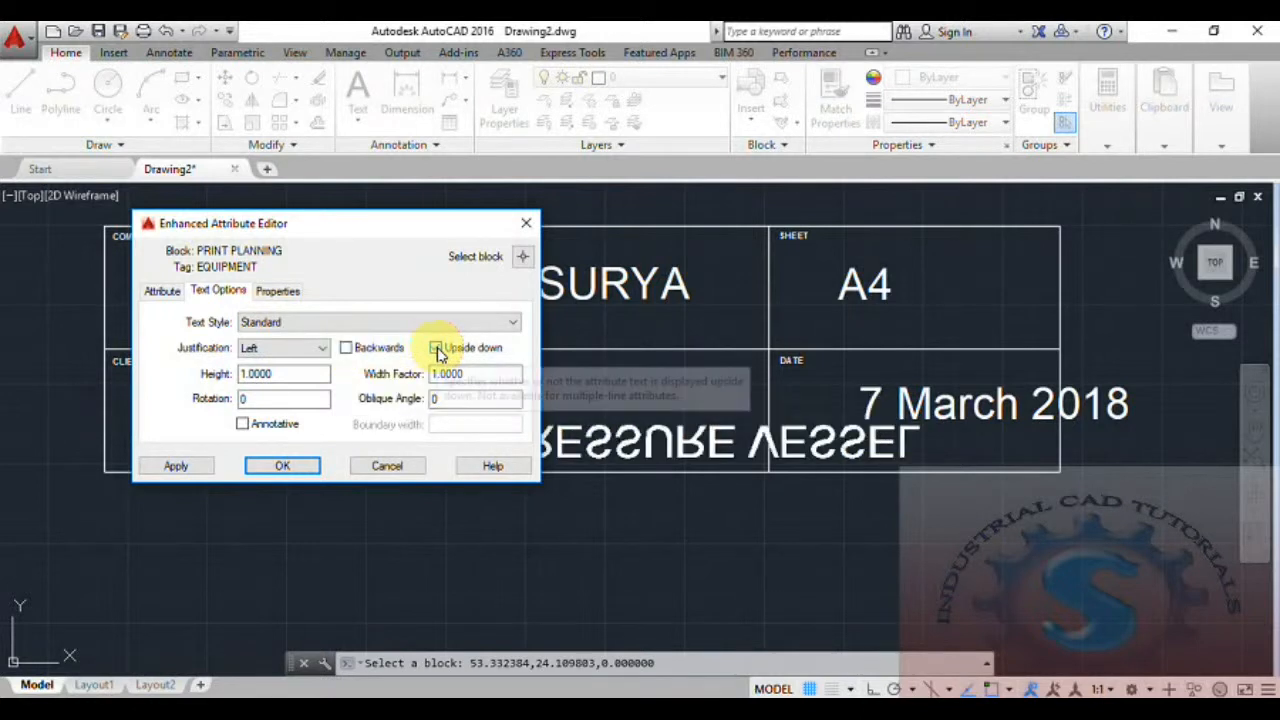
left_click(436, 348)
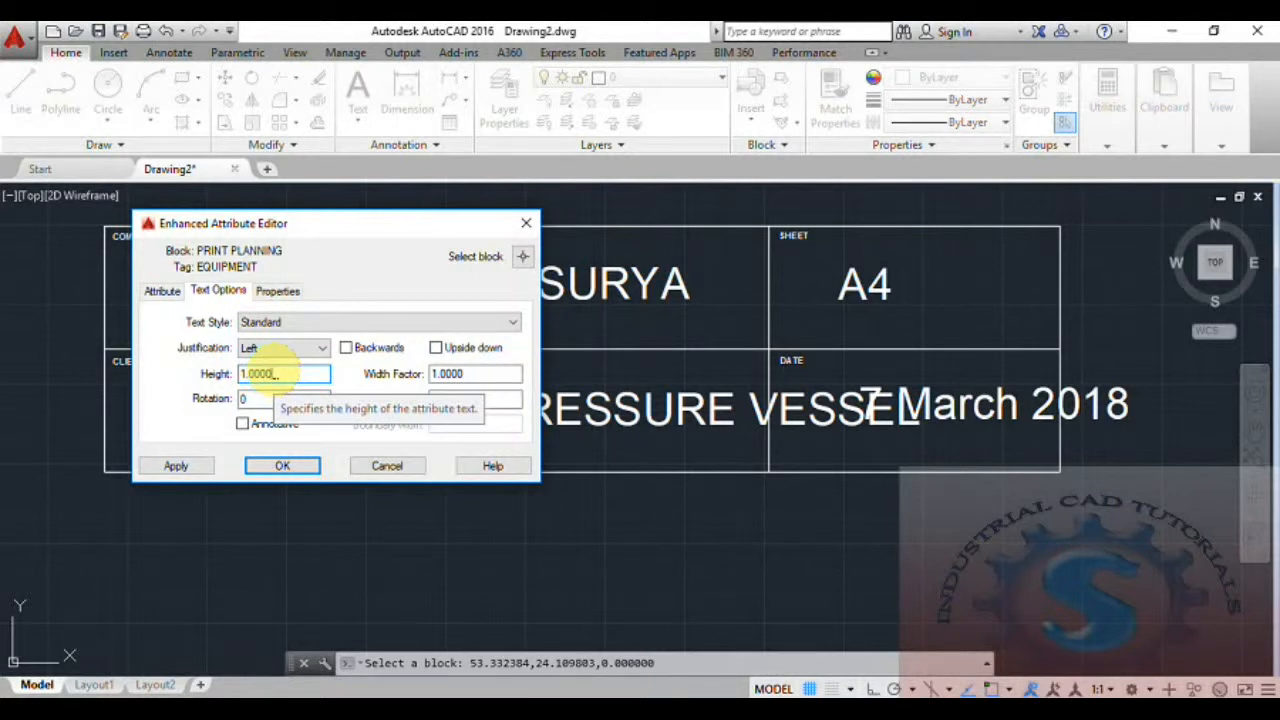
Set the EQUIPMENT attribute's text height to 0.50 and apply the edit to the title block.
left_click_drag(272, 374, 216, 378)
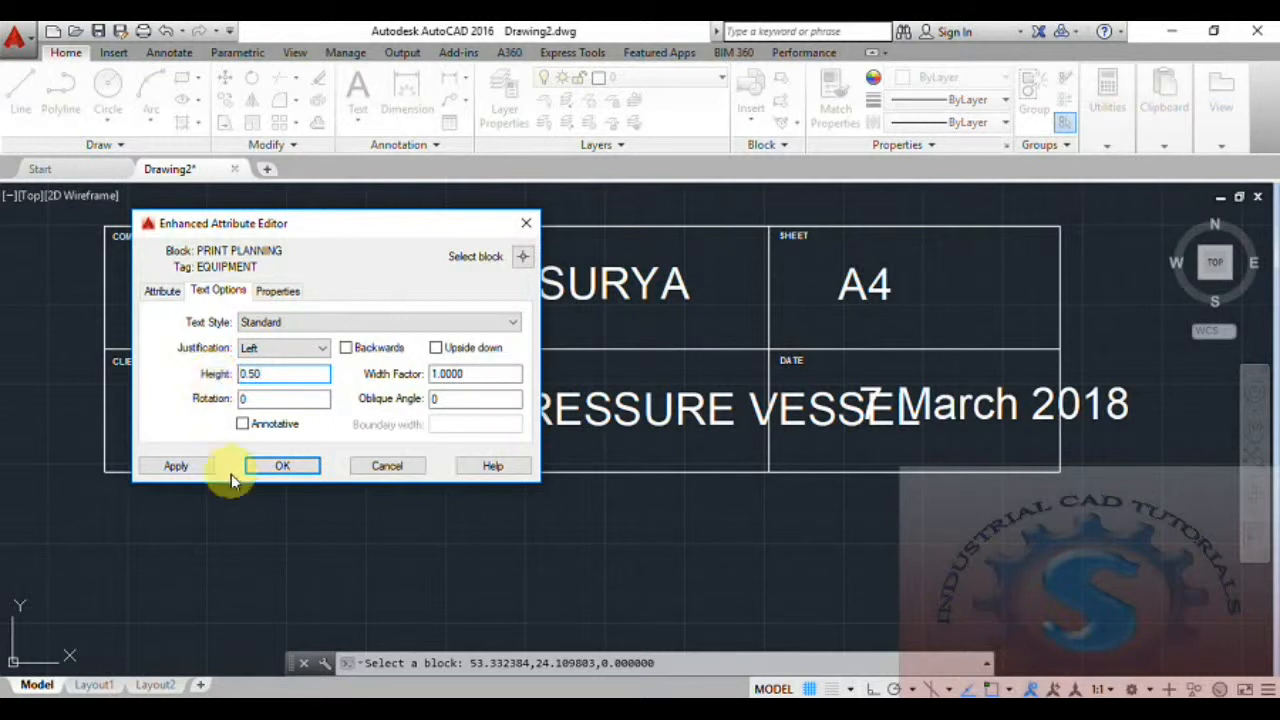
left_click(284, 466)
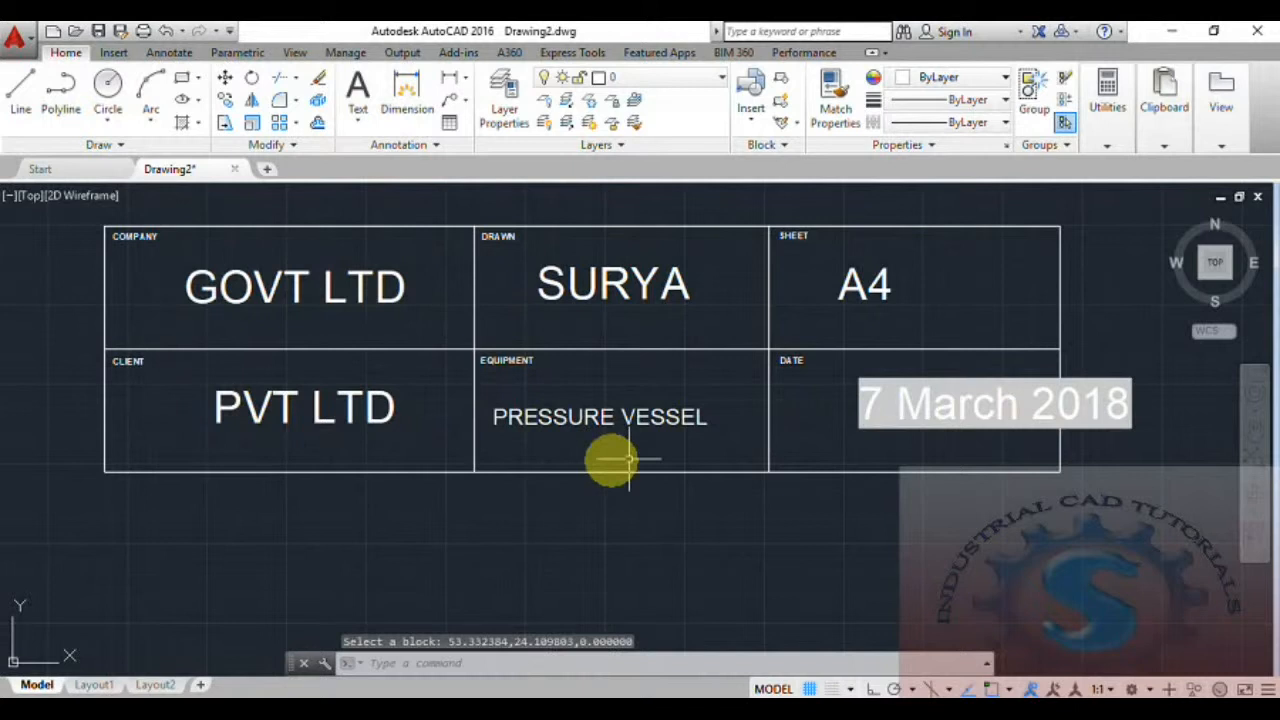
middle_click_drag(609, 457, 471, 486)
scroll(485, 460, "down", 2)
scroll(495, 445, "up", 2)
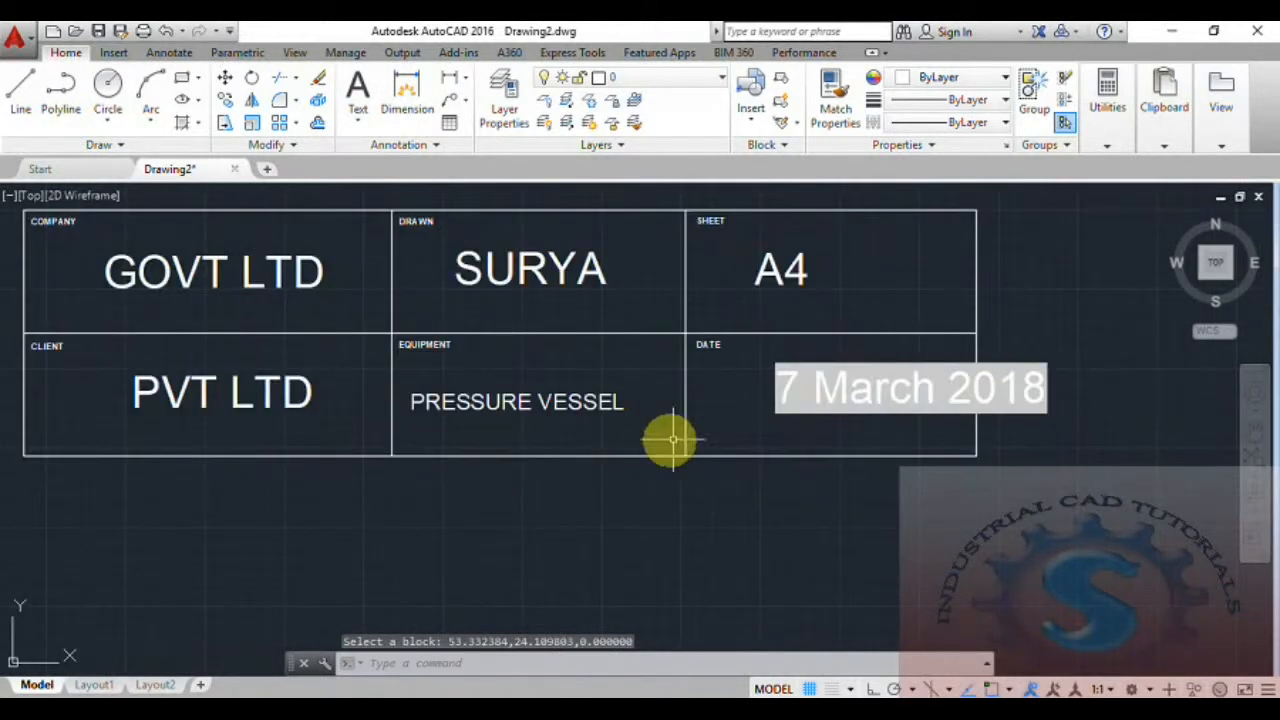
Set the text height of the title block's DATE attribute to 0.50.
double_click(813, 394)
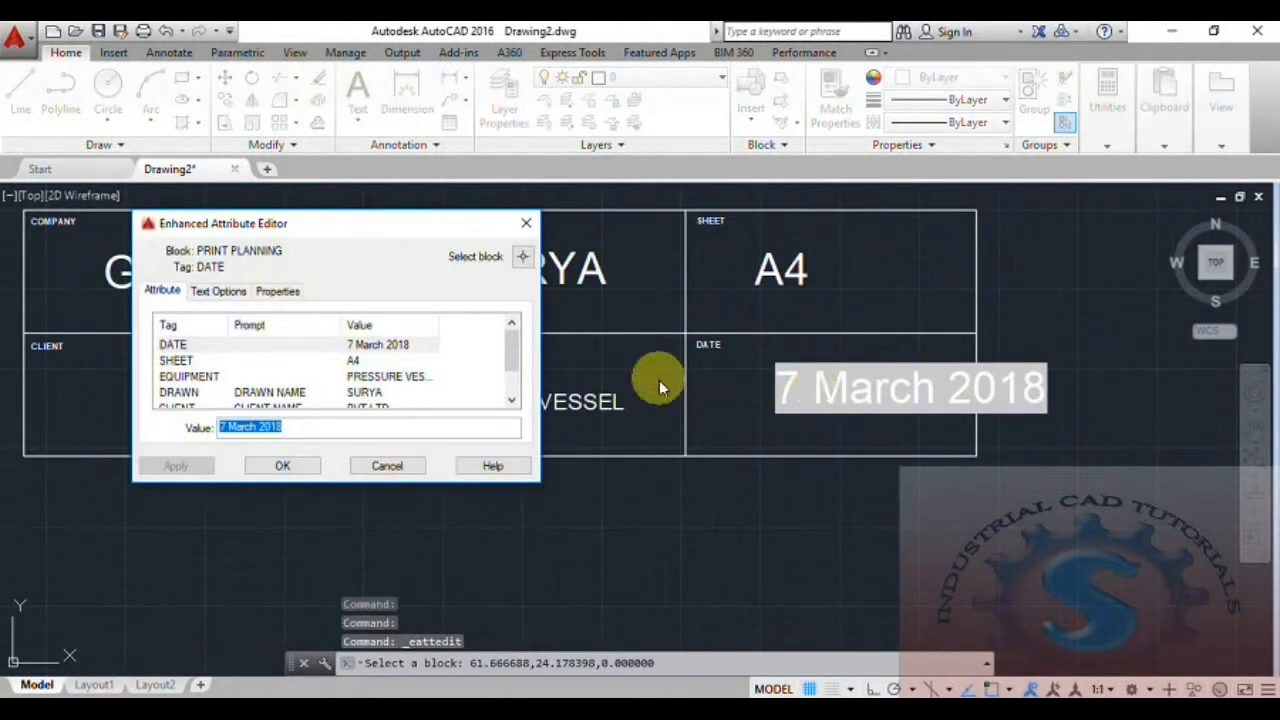
left_click(215, 295)
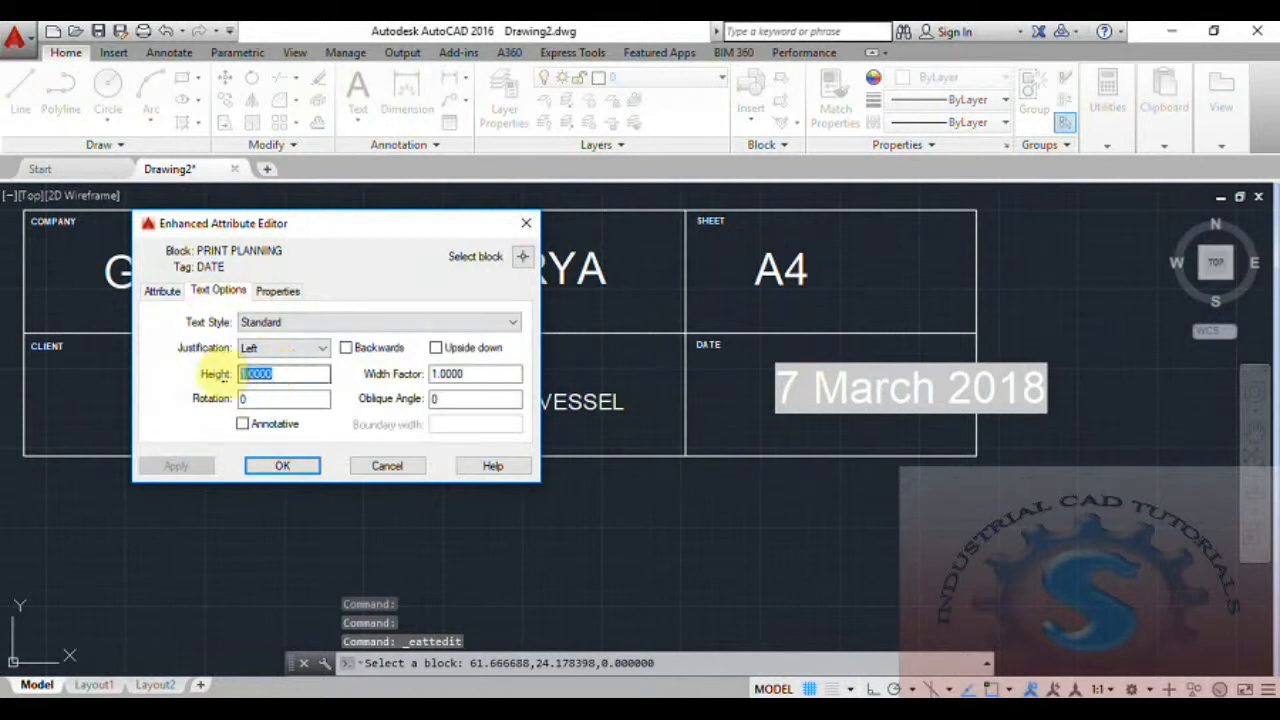
type("0.50")
left_click(272, 462)
left_click(604, 495)
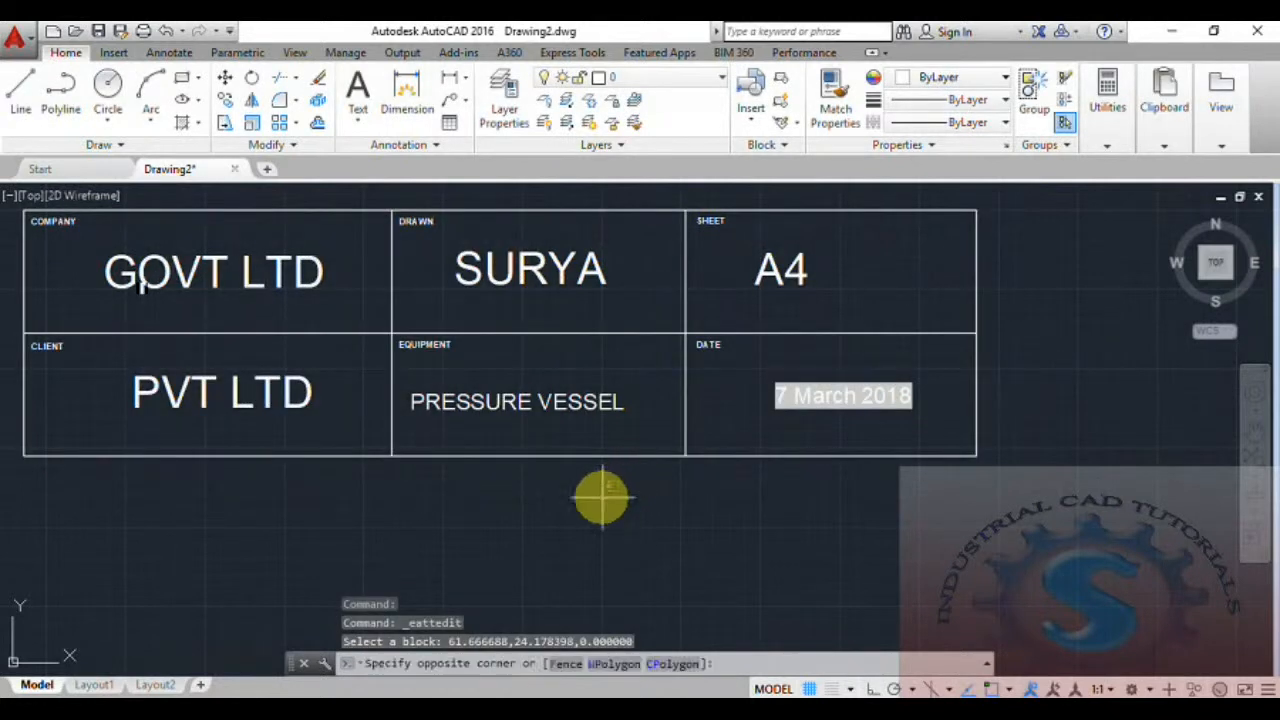
left_click(578, 522)
mouse_move(657, 392)
middle_mouse_down()
mouse_move(729, 381)
mouse_move(720, 405)
middle_mouse_up()
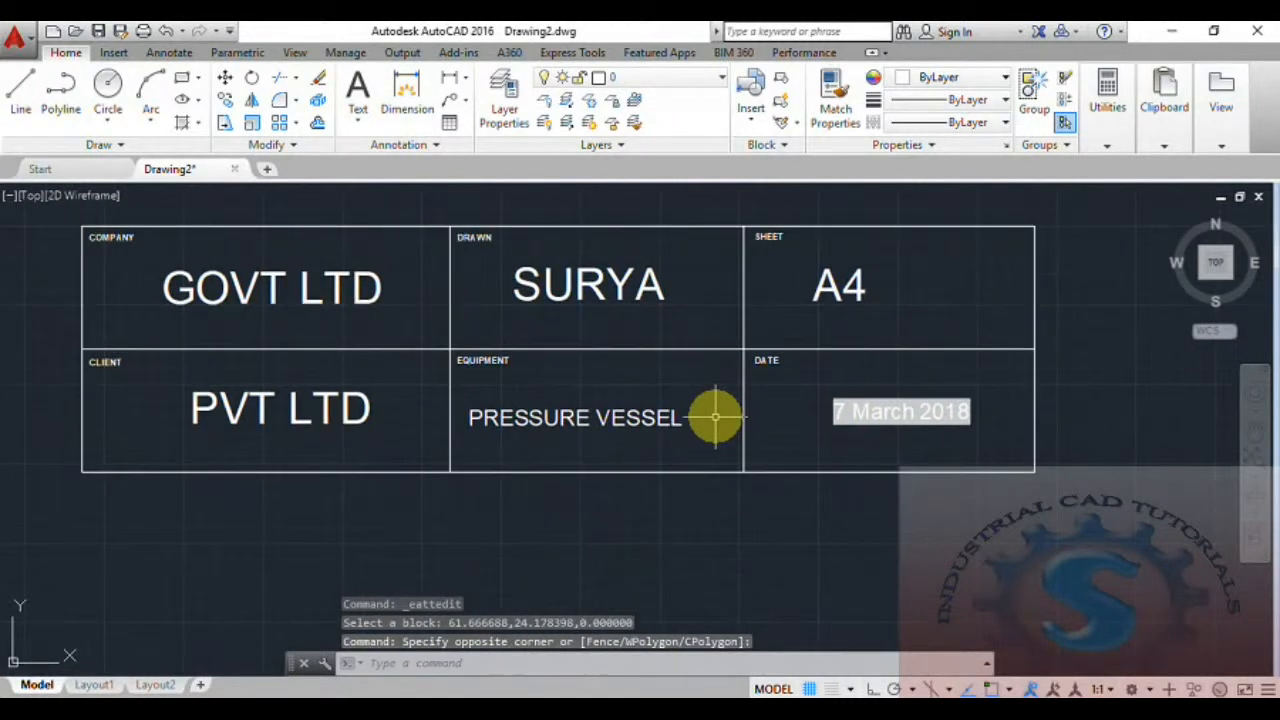
Try the Center, Align, Top left and Top center justifications on the SHEET attribute's text, and return it to Left.
left_click(828, 285)
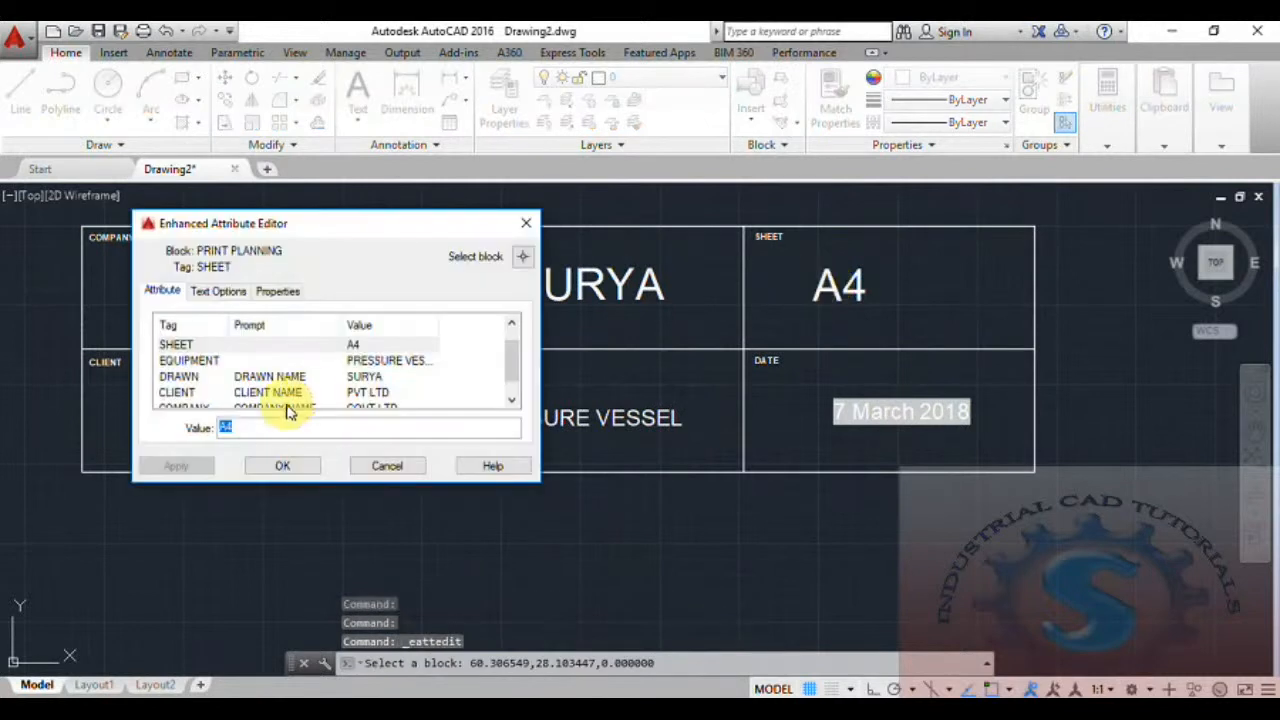
left_click(225, 296)
left_click(290, 347)
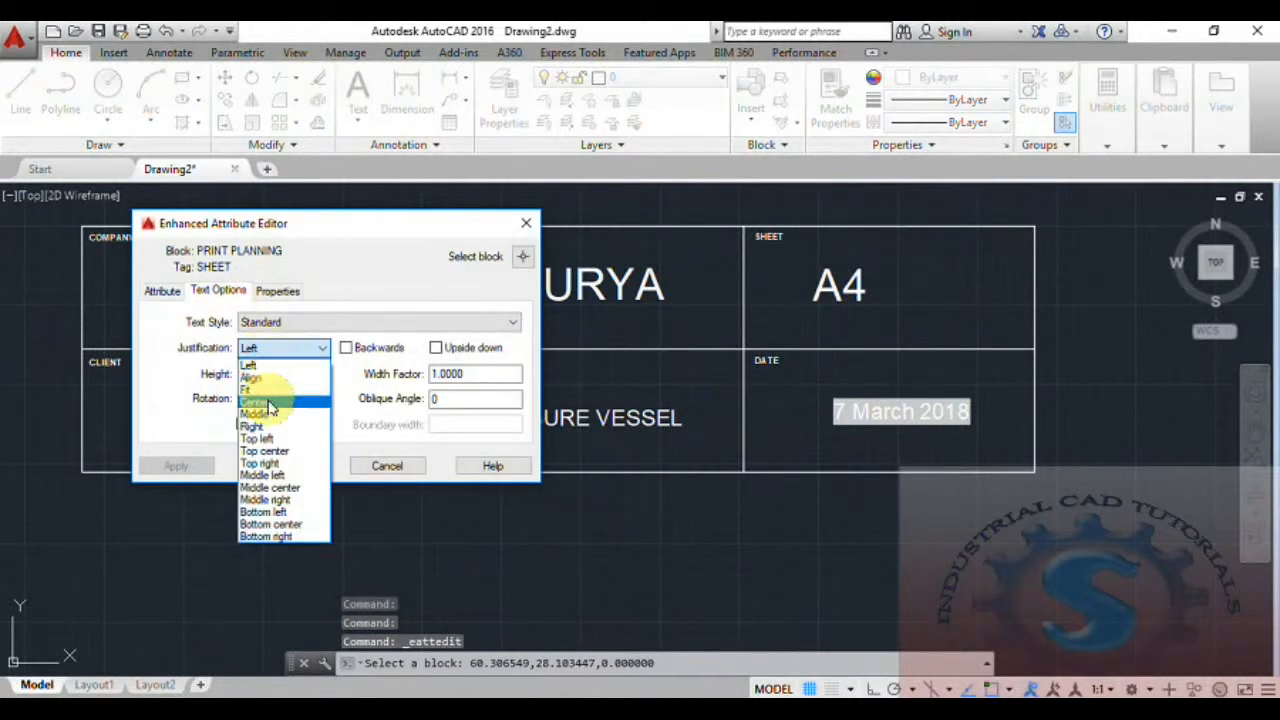
left_click(268, 403)
left_click(281, 349)
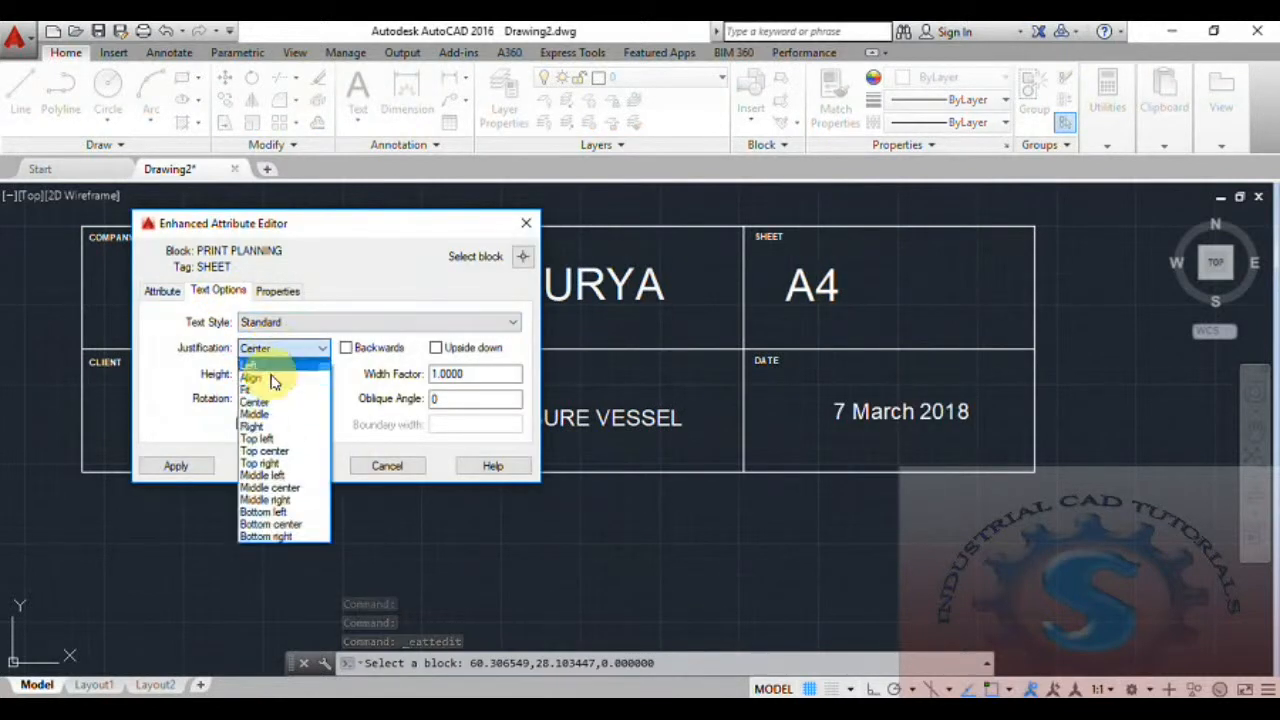
left_click(272, 380)
left_click(286, 347)
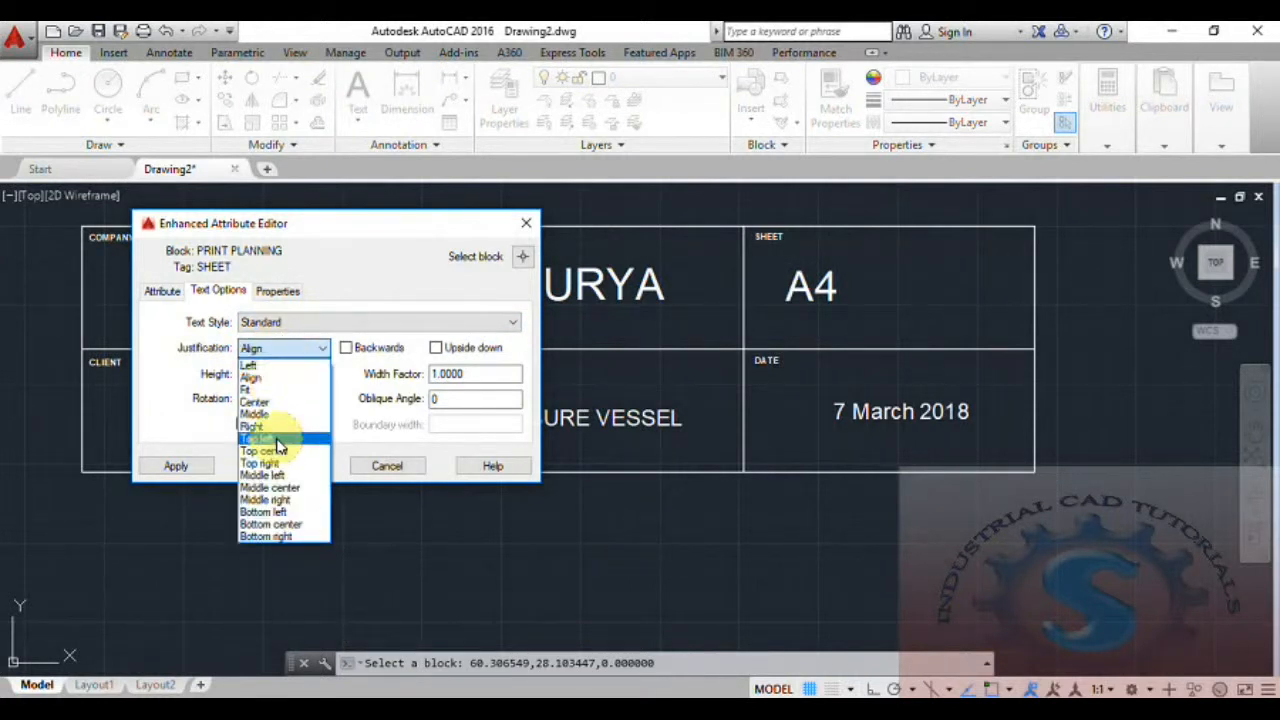
left_click(262, 438)
left_click(305, 347)
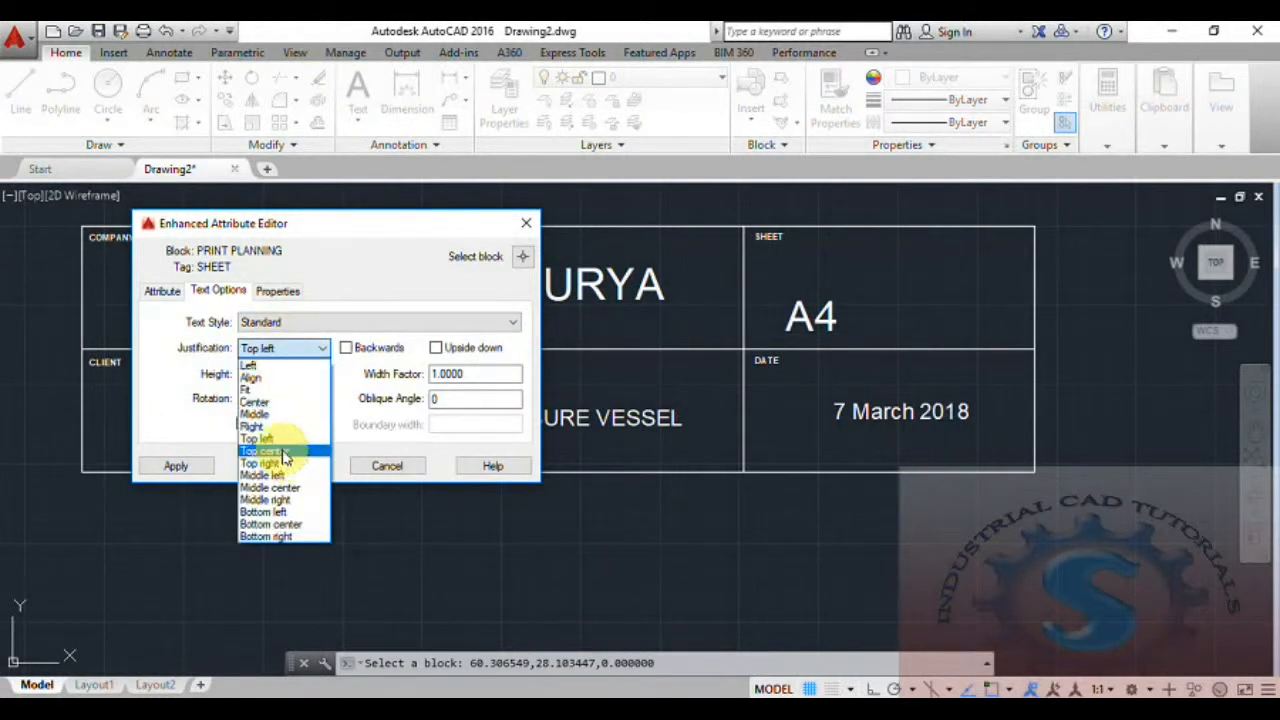
left_click(284, 452)
left_click(286, 347)
left_click(282, 362)
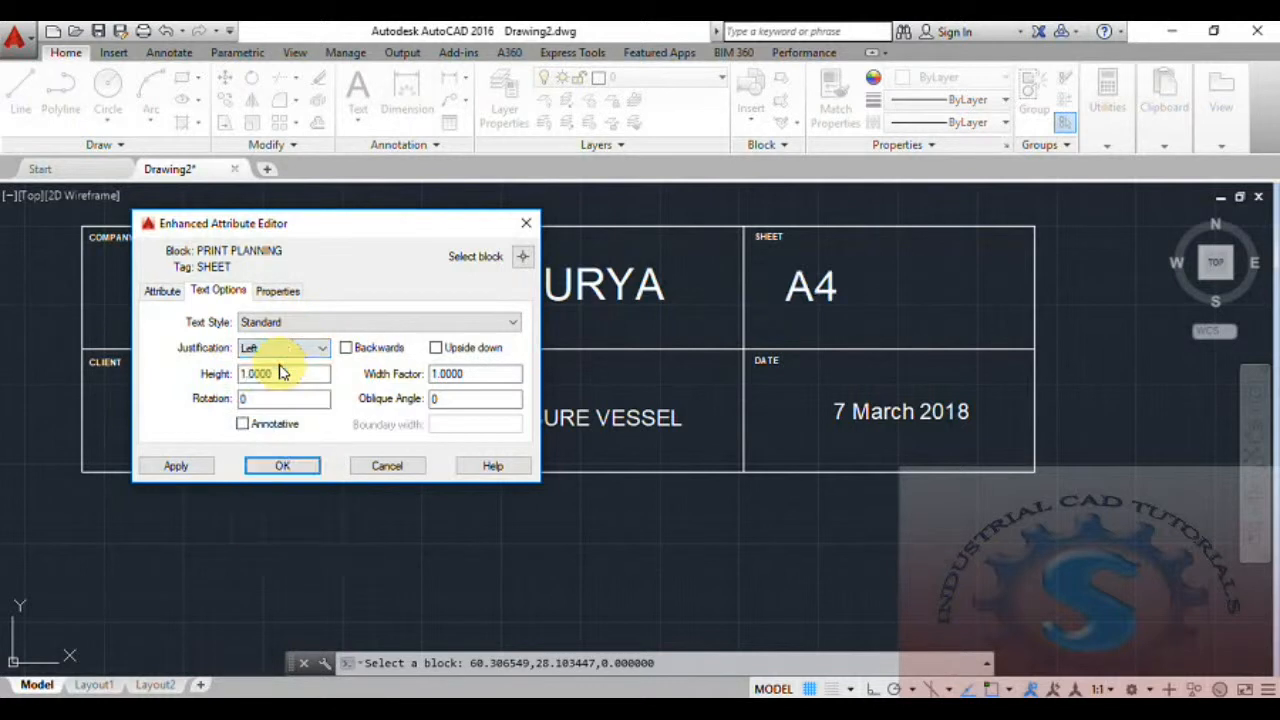
Try the color Red on the SHEET attribute and discard the attribute edits.
left_click(280, 291)
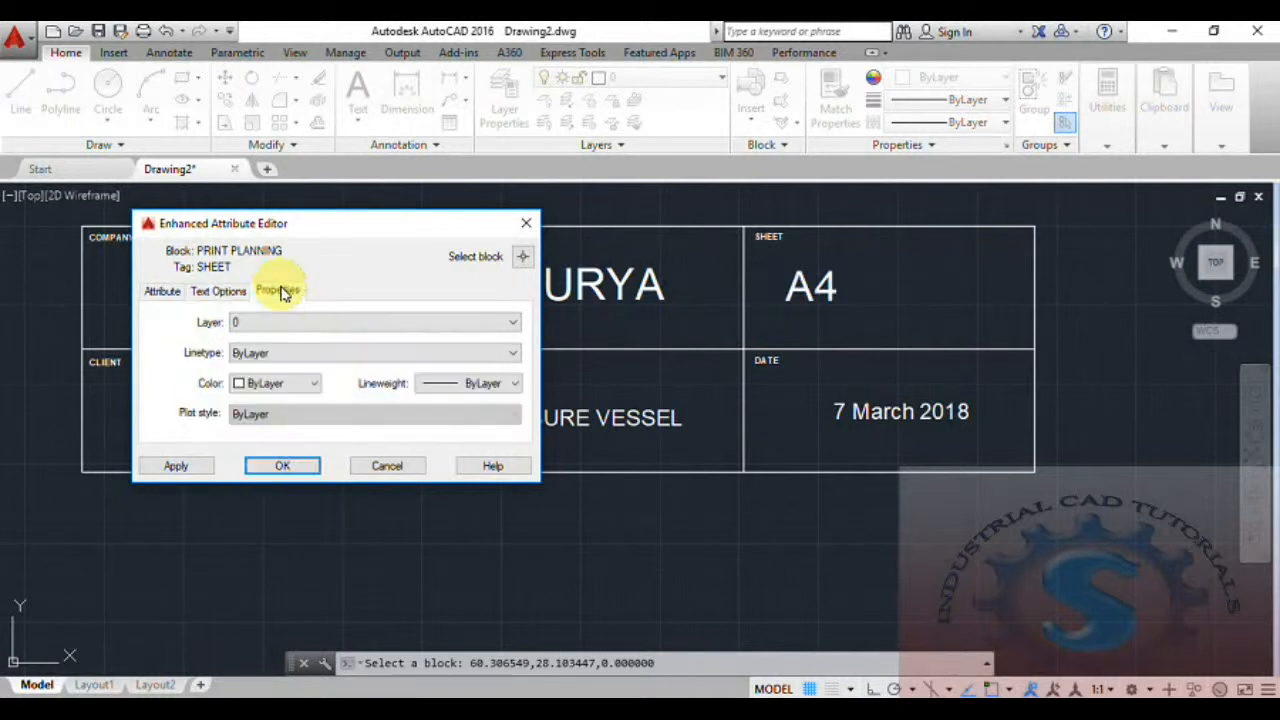
left_click(266, 355)
left_click(264, 365)
left_click(269, 384)
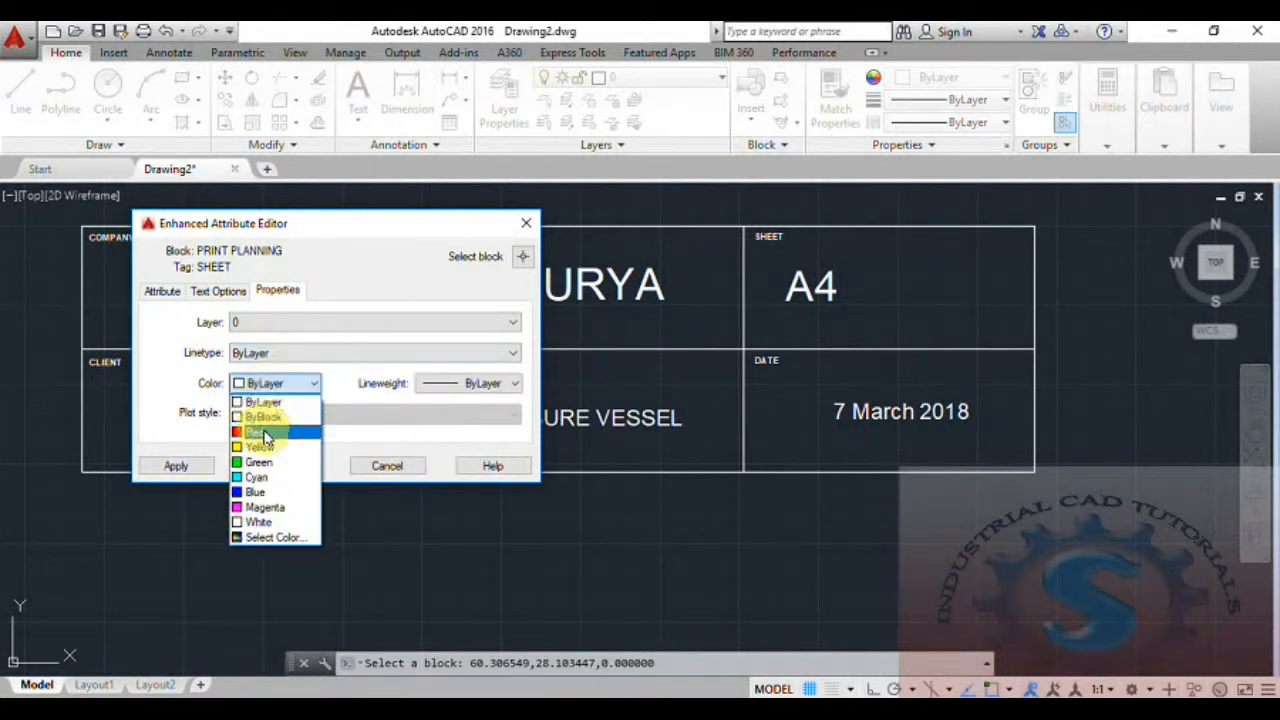
left_click(266, 433)
left_click(520, 228)
Change the color of the title block's DATE attribute to Yellow.
double_click(905, 418)
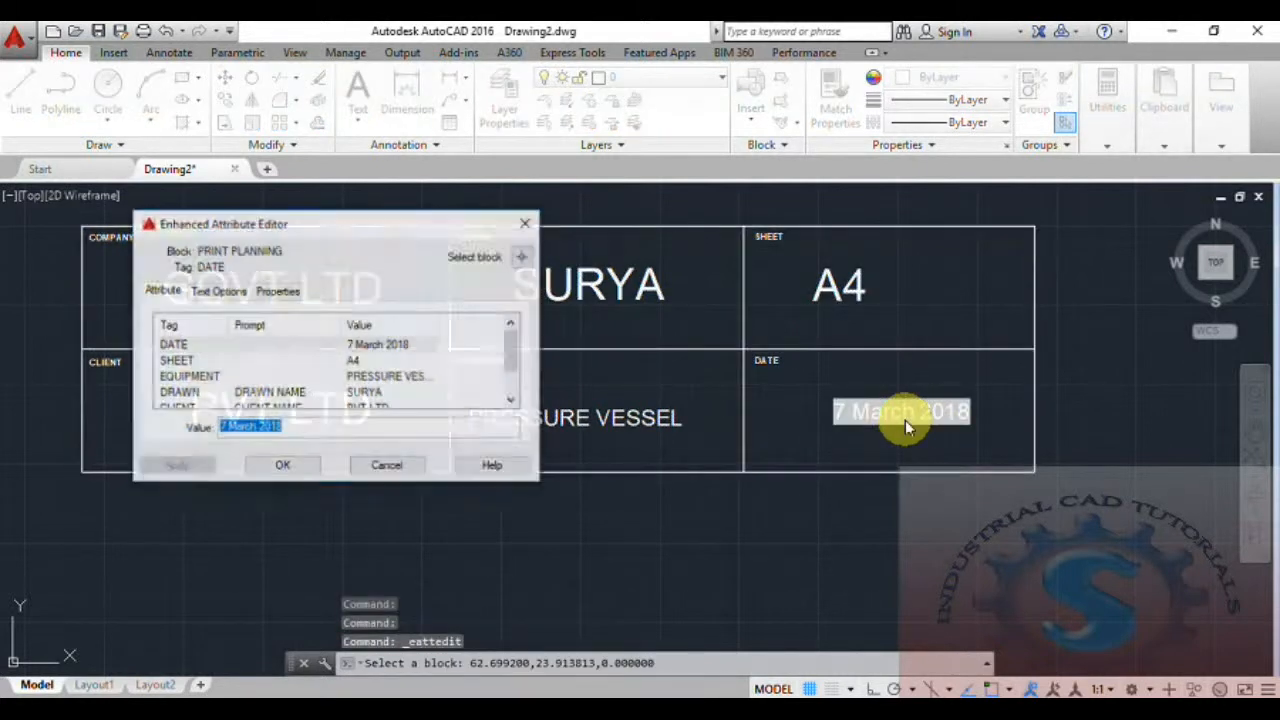
left_click(271, 291)
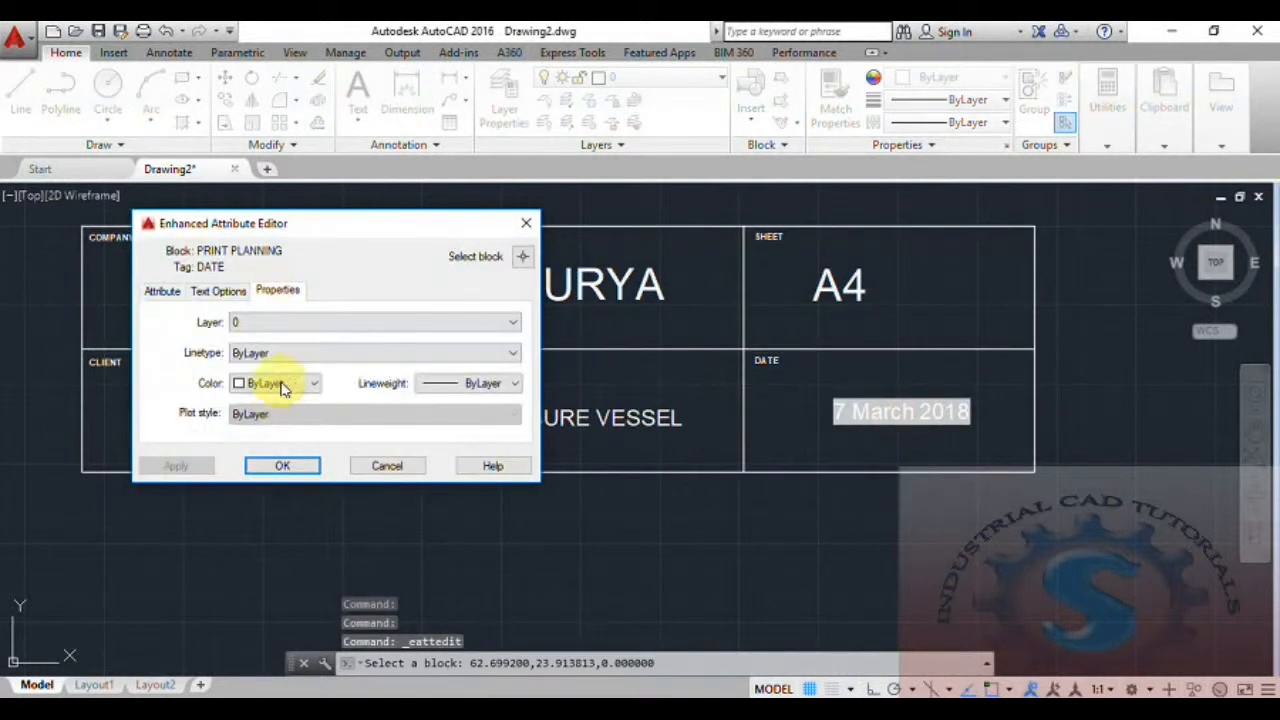
left_click(284, 385)
left_click(270, 450)
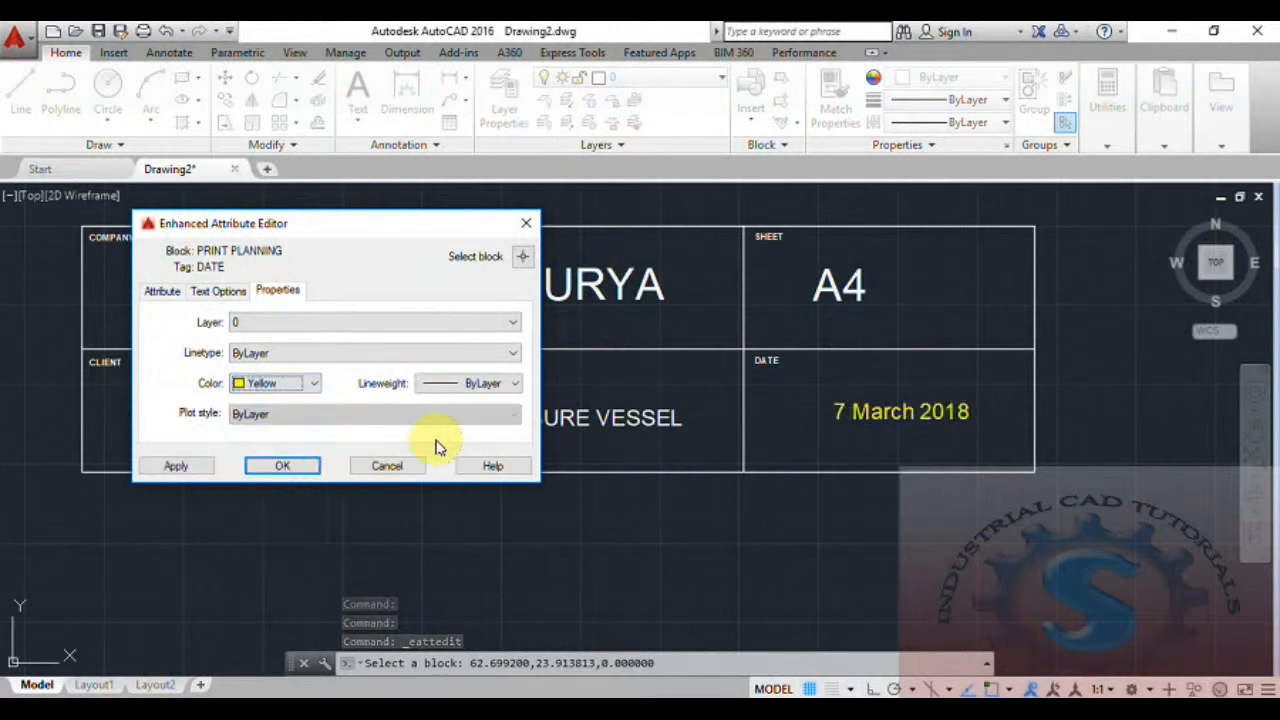
left_click(286, 467)
left_click(780, 489)
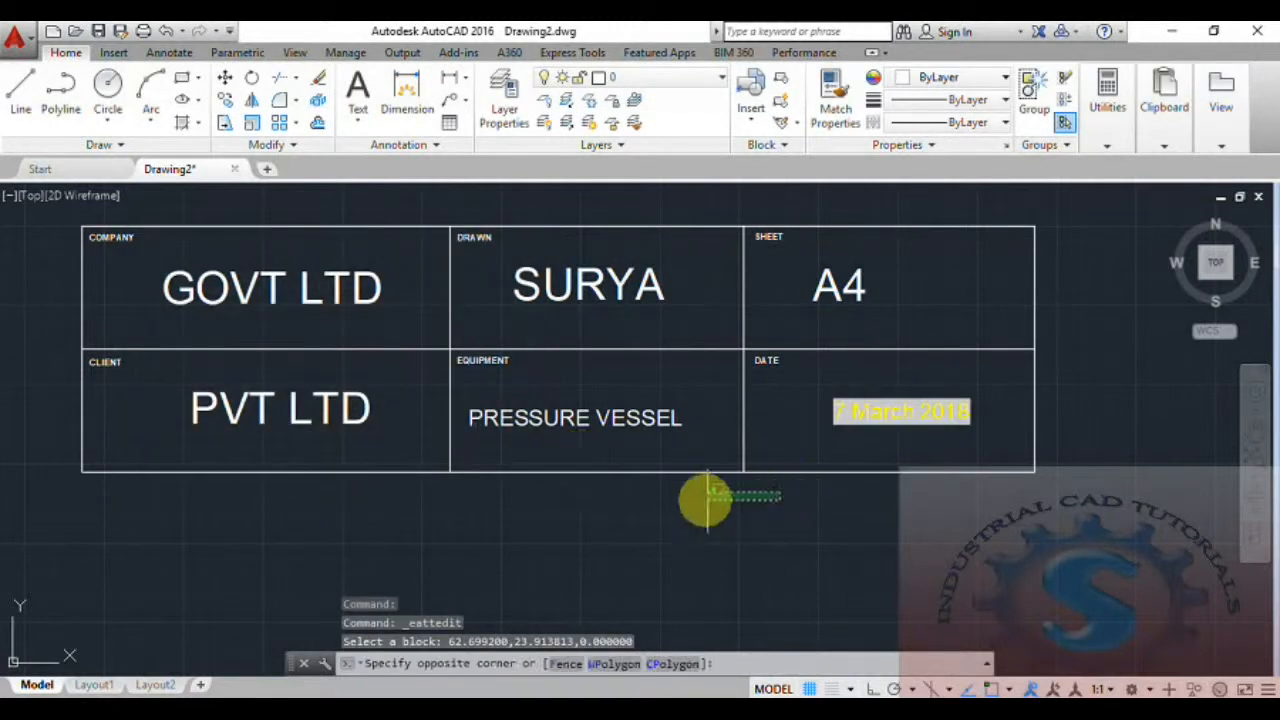
key("Escape")
scroll(794, 500, "down", 2)
scroll(787, 493, "up", 2)
mouse_move(787, 493)
middle_mouse_down()
mouse_move(789, 514)
mouse_move(803, 514)
middle_mouse_up()
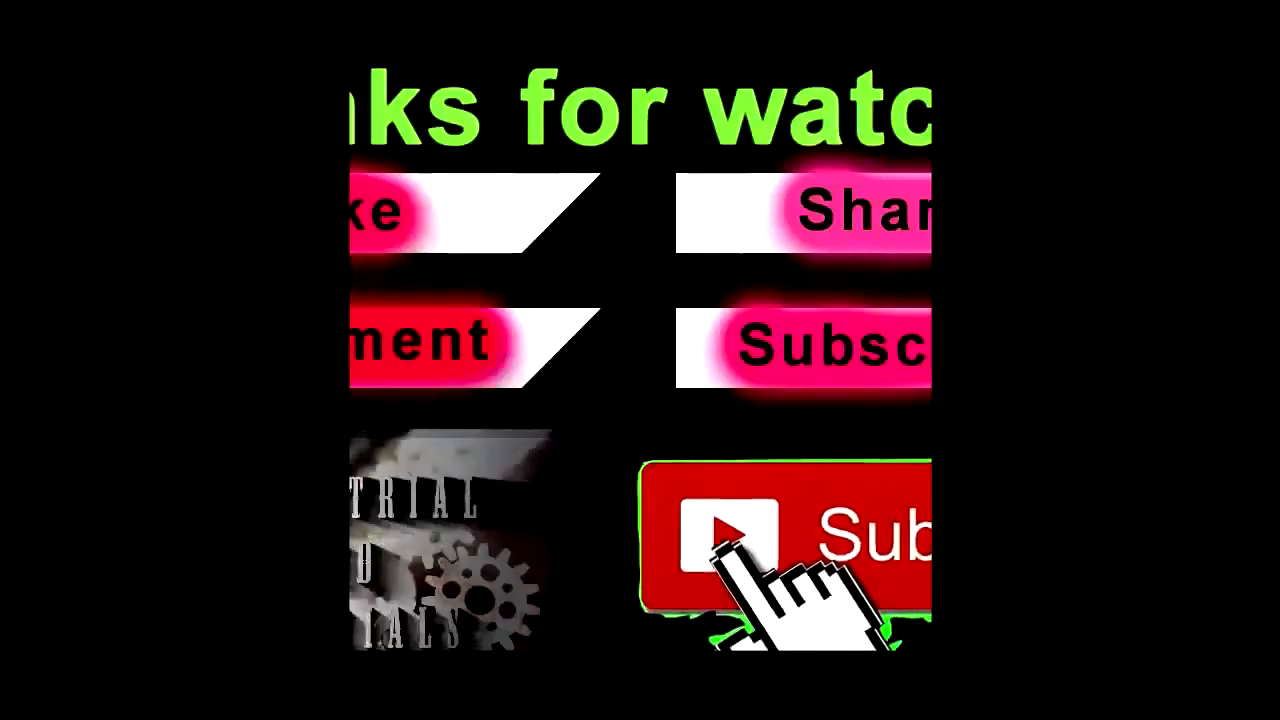